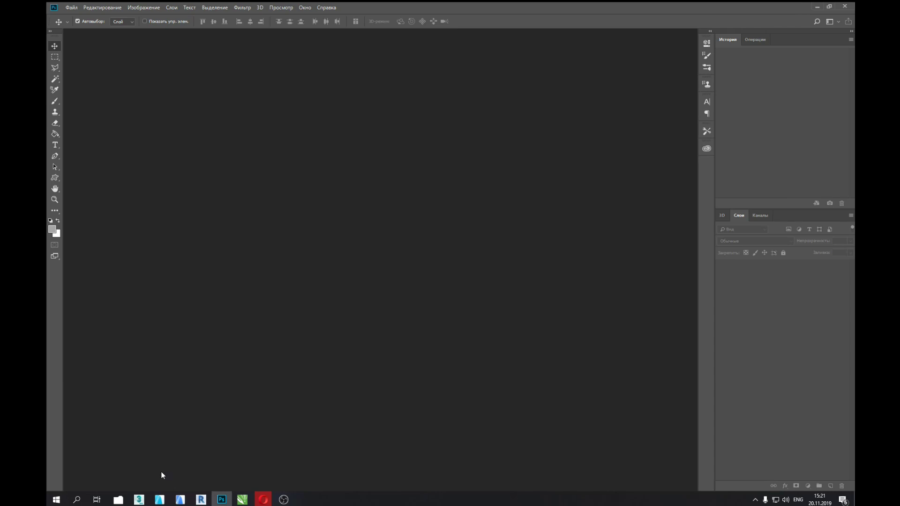
Import Фасад.pdf and add a white-filled layer beneath the drawing.
mouse_move(281, 125)
mouse_down()
mouse_move(100, 149)
mouse_move(103, 157)
mouse_up()
click(546, 272)
click(819, 486)
key(g)
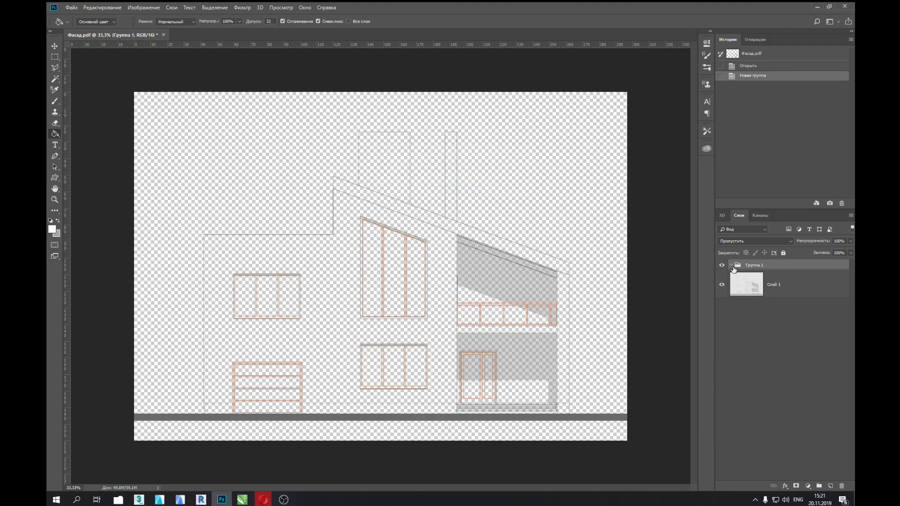
click(830, 486)
drag(771, 286, 773, 328)
click(318, 206)
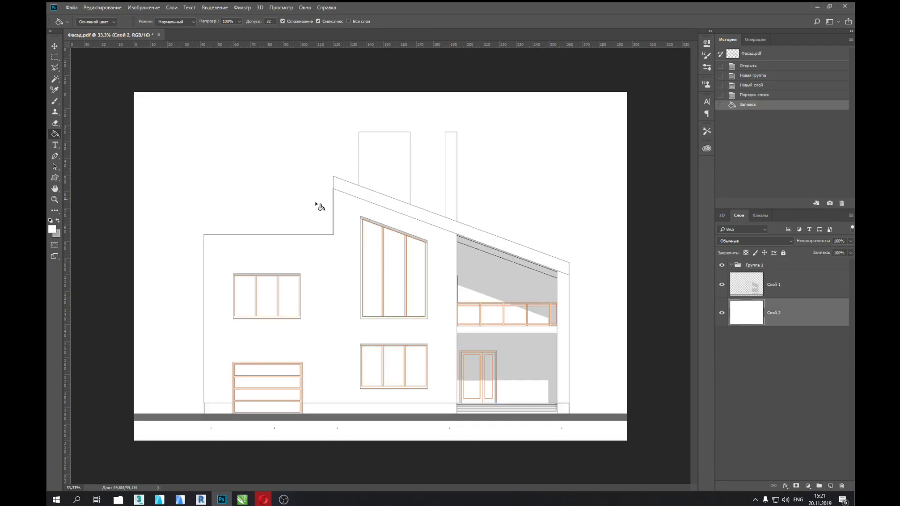
Ungroup the drawing and erase the dimension-mark strip below the ground line.
key(m)
key(ctrl+shift+g)
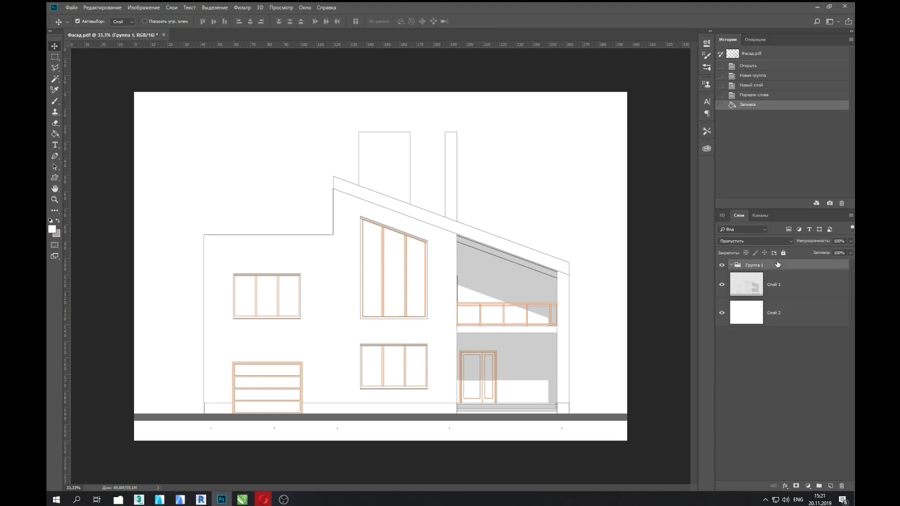
key(ctrl+plus)
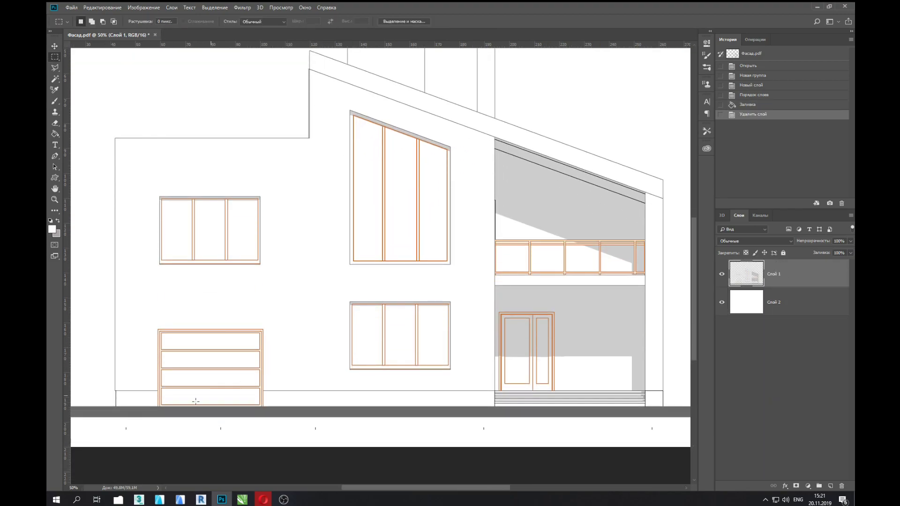
drag(100, 426, 675, 443)
key(Delete)
key(ctrl+minus)
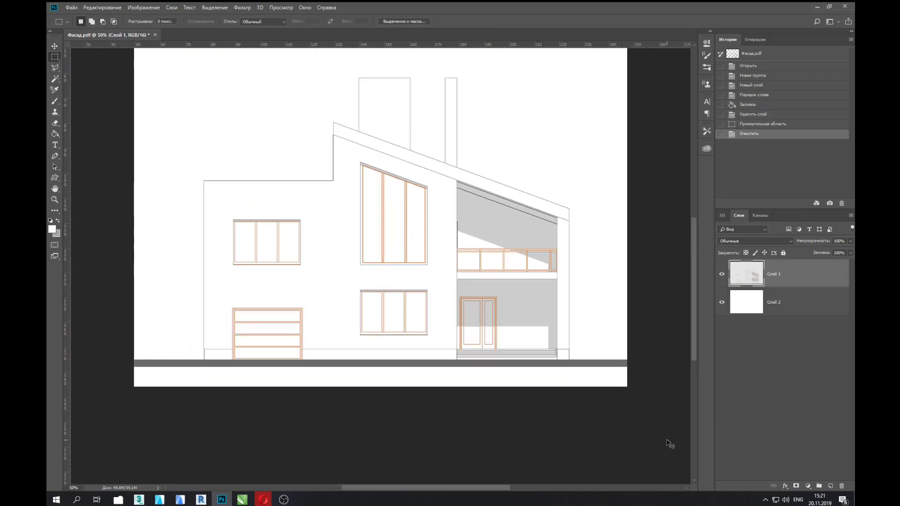
key(ctrl+d)
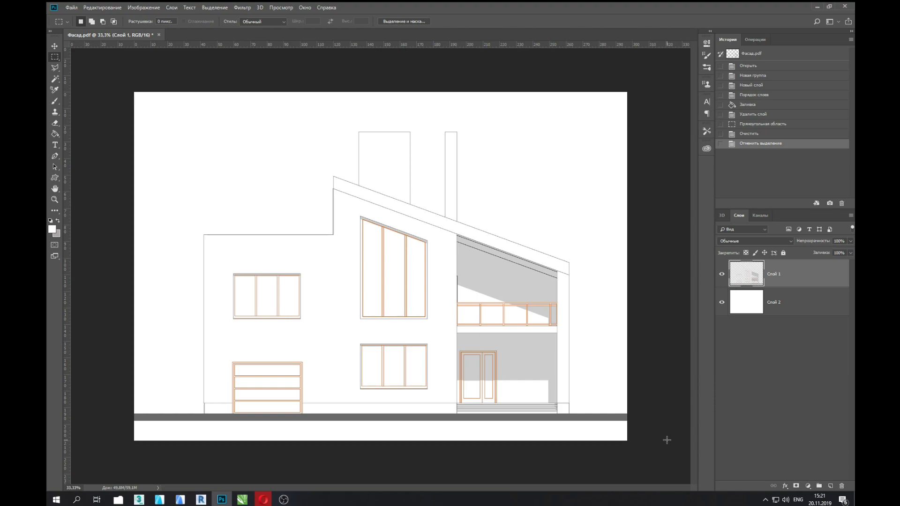
click(160, 501)
click(346, 88)
Open the Файлы folder and bring the Ф-2 Фасад.psd render up in Photoshop.
click(506, 141)
double_click(505, 145)
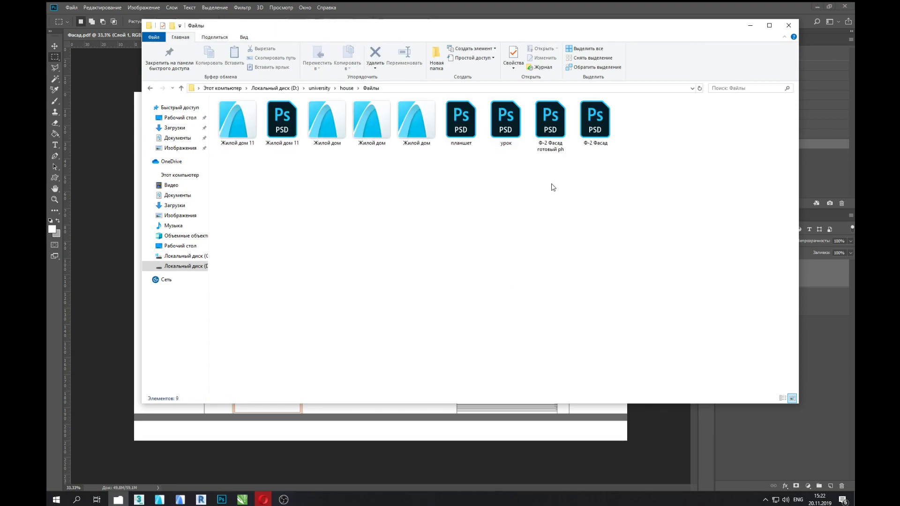
key(alt+Tab)
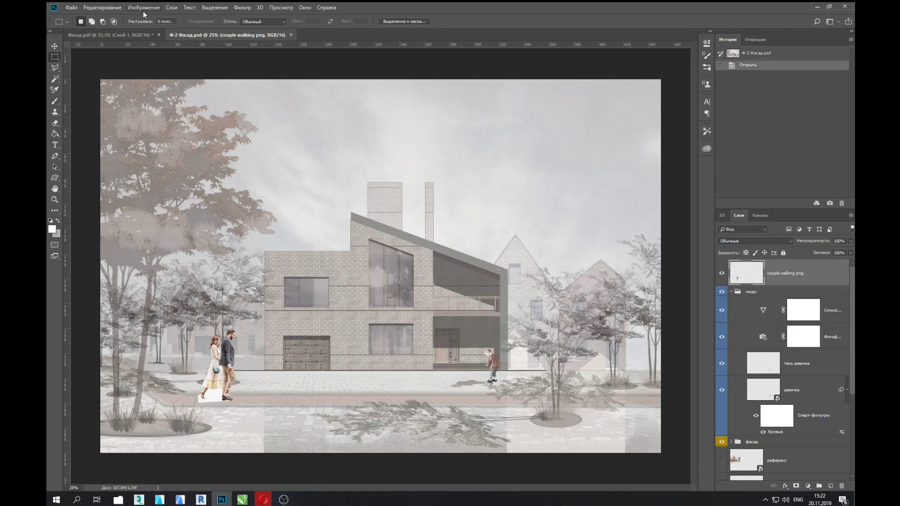
Check the render's canvas size and the facade drawing's image size.
click(136, 8)
mouse_move(151, 17)
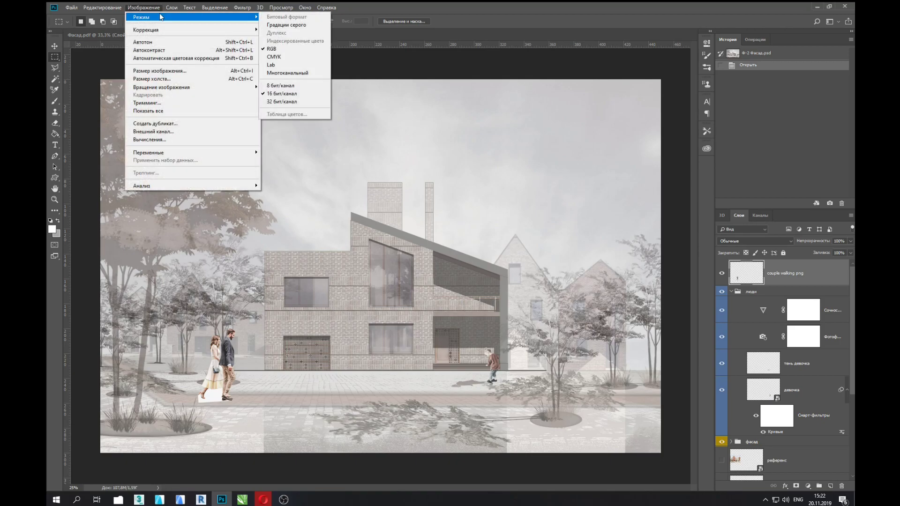
click(152, 78)
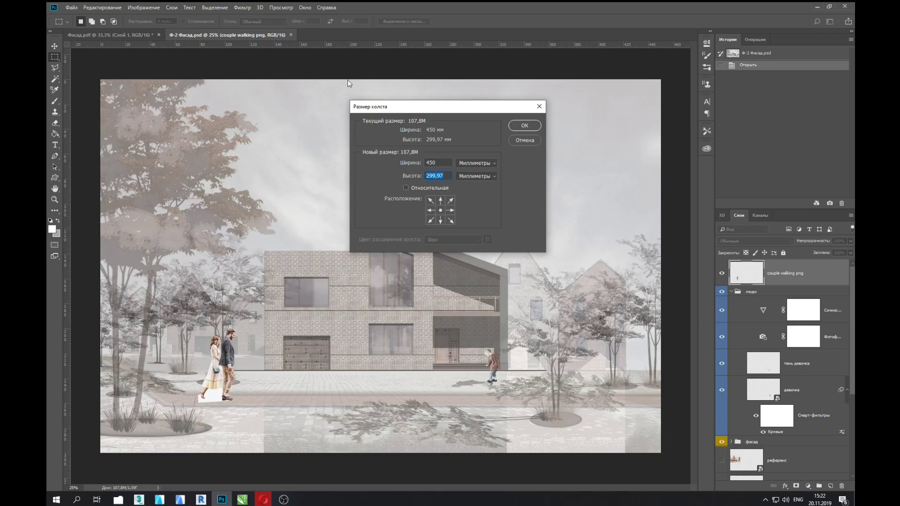
click(525, 125)
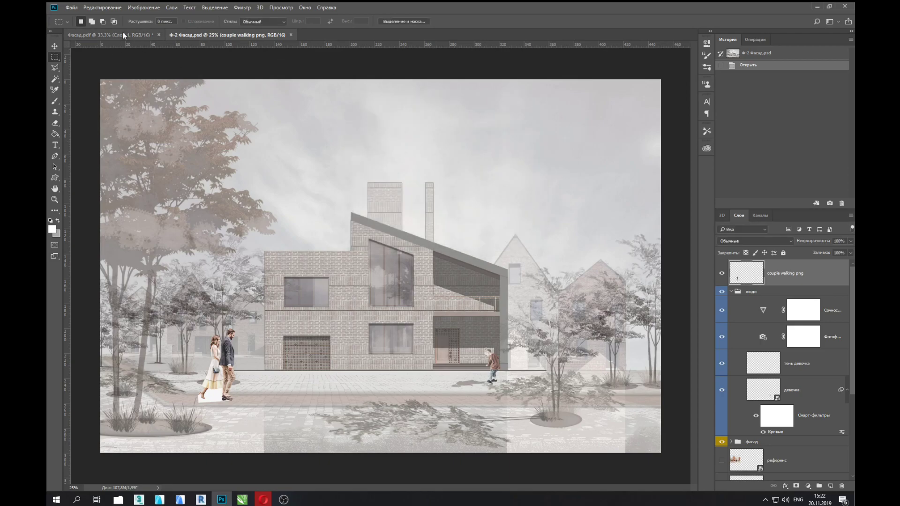
click(111, 35)
click(144, 7)
click(150, 71)
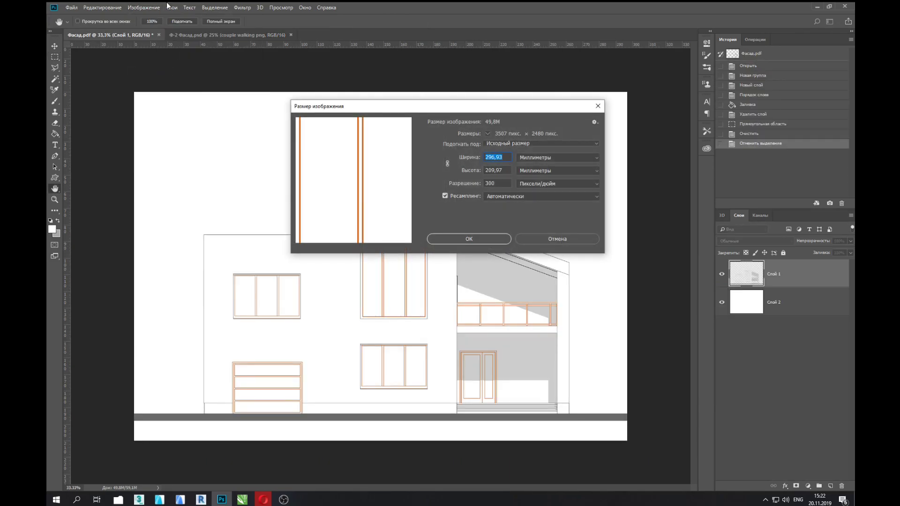
key(Escape)
Widen the drawing's canvas to 450 mm and fill the new margins white.
click(143, 7)
click(152, 79)
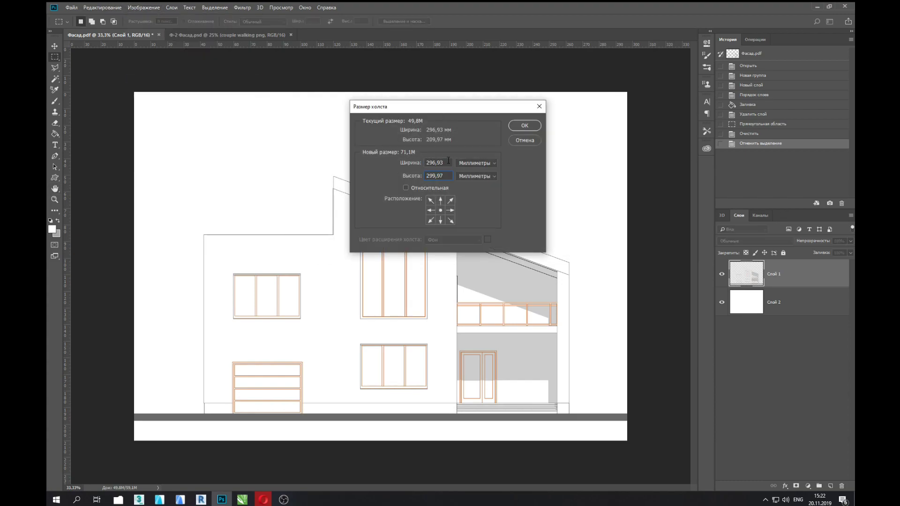
text(50)
key(Return)
key(ctrl+minus)
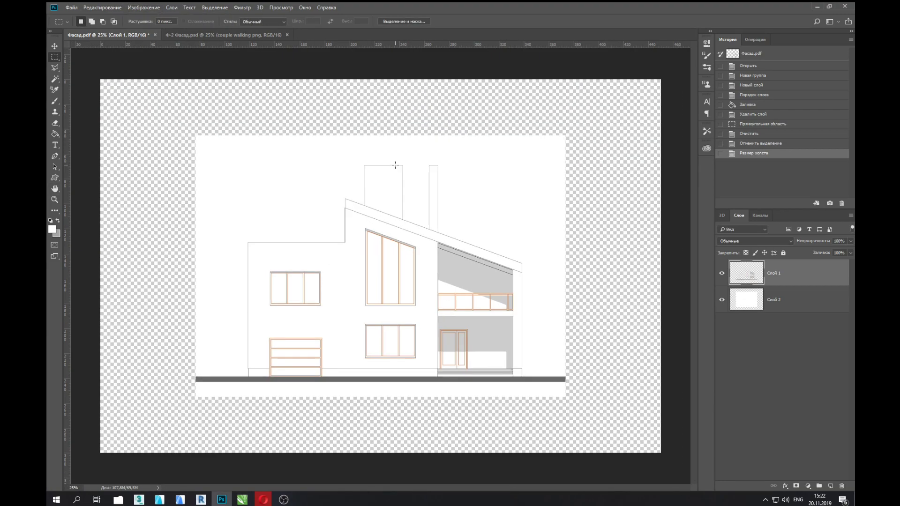
click(756, 300)
key(g)
click(459, 149)
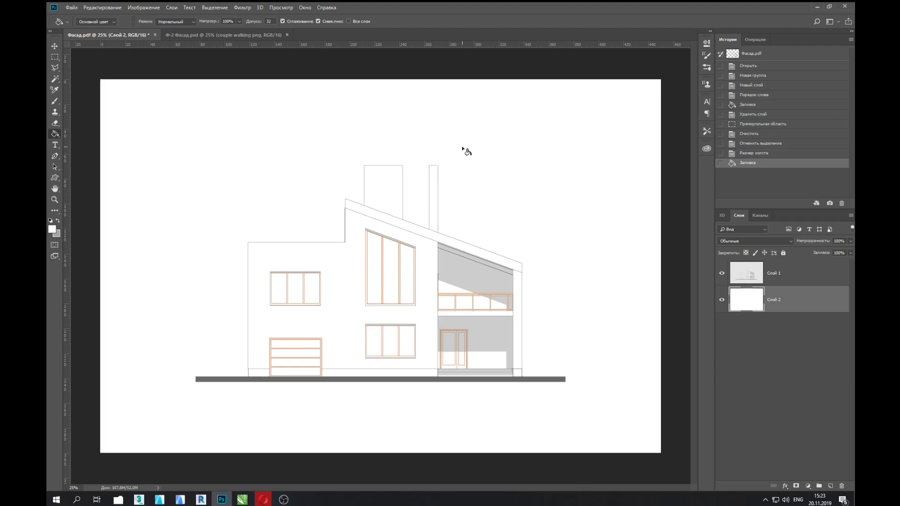
click(224, 35)
Place the Ф-2 Фасад готовый render into the drawing at 75% opacity.
key(v)
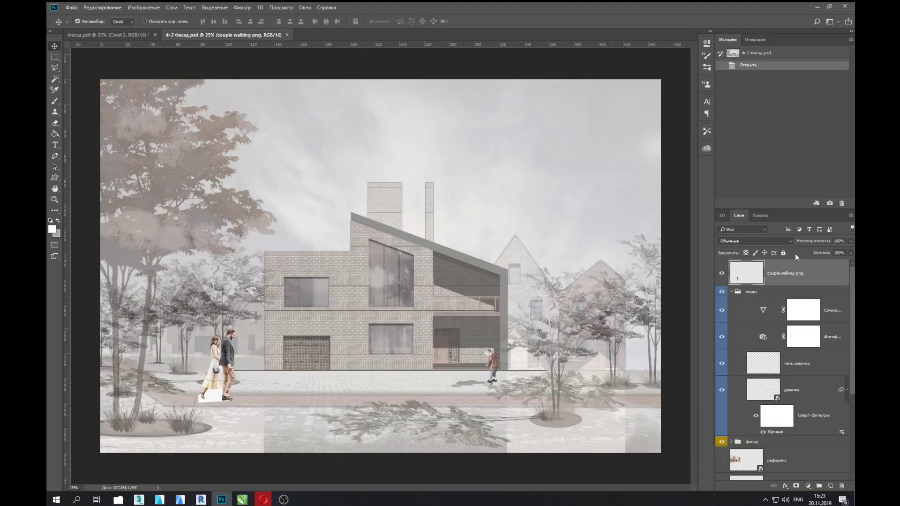
click(136, 35)
click(118, 500)
click(589, 267)
drag(729, 127, 115, 241)
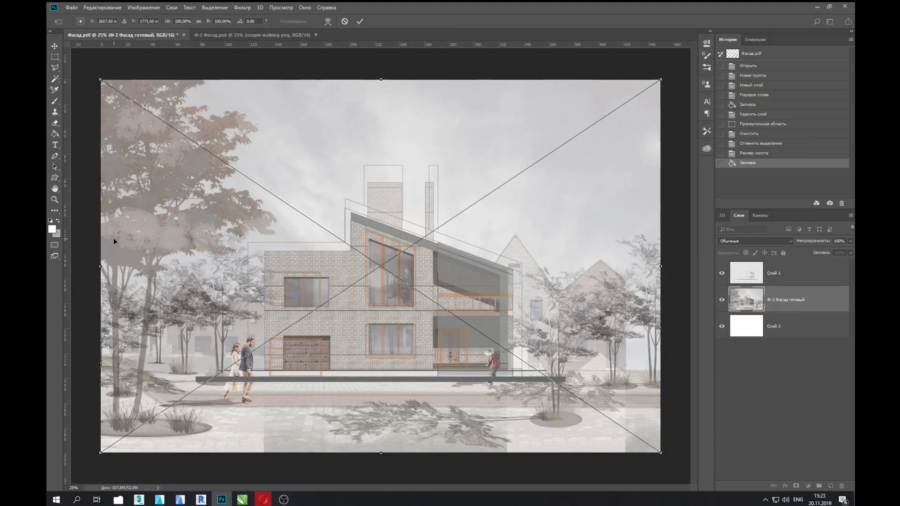
key(Return)
drag(850, 249, 840, 251)
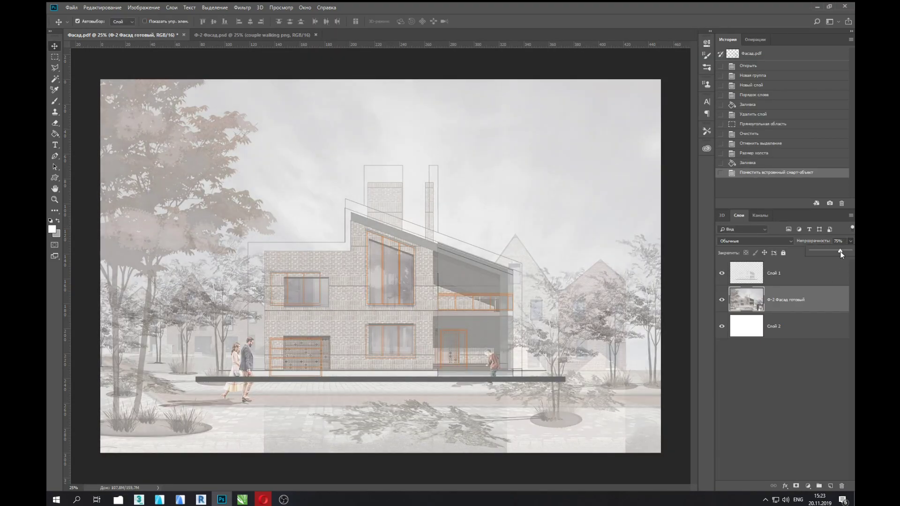
Scale and move the line drawing until it lines up over the render.
click(525, 270)
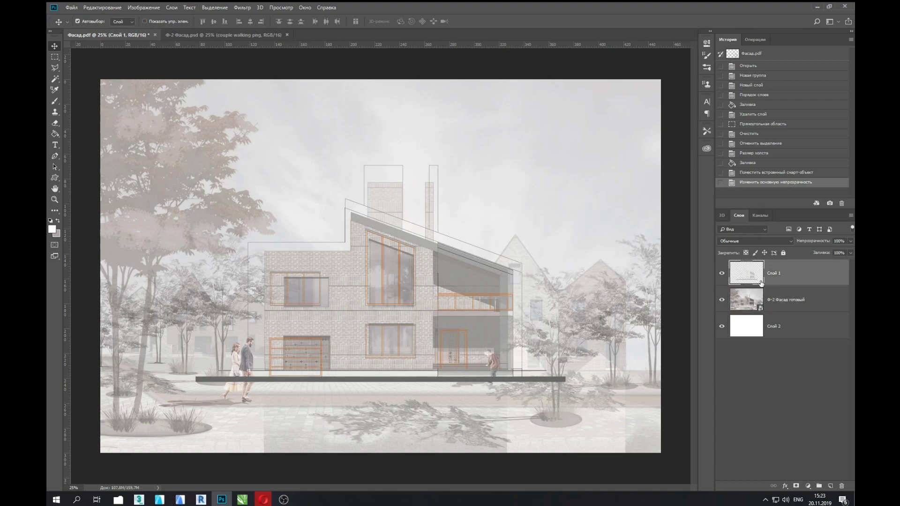
key(ctrl+t)
drag(567, 164, 552, 176)
drag(388, 210, 383, 220)
drag(568, 177, 558, 178)
drag(539, 215, 537, 212)
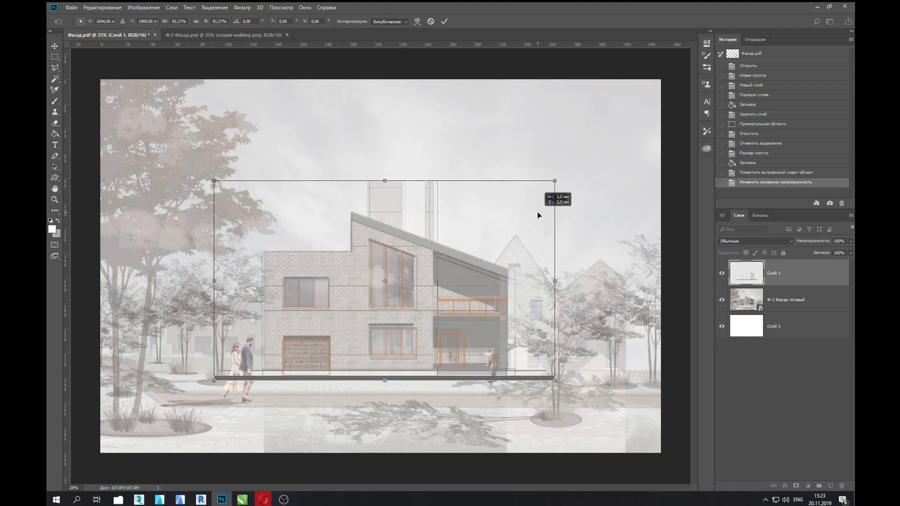
drag(555, 181, 535, 192)
drag(502, 237, 510, 234)
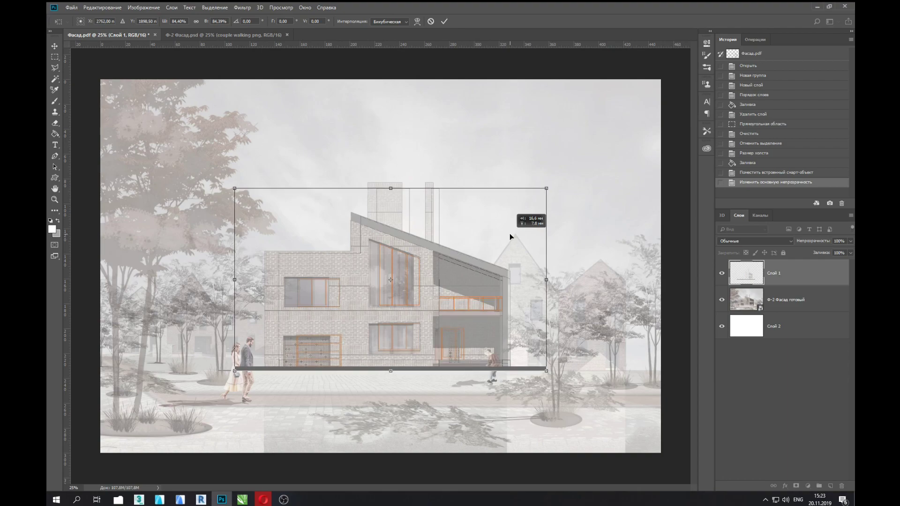
drag(235, 188, 217, 181)
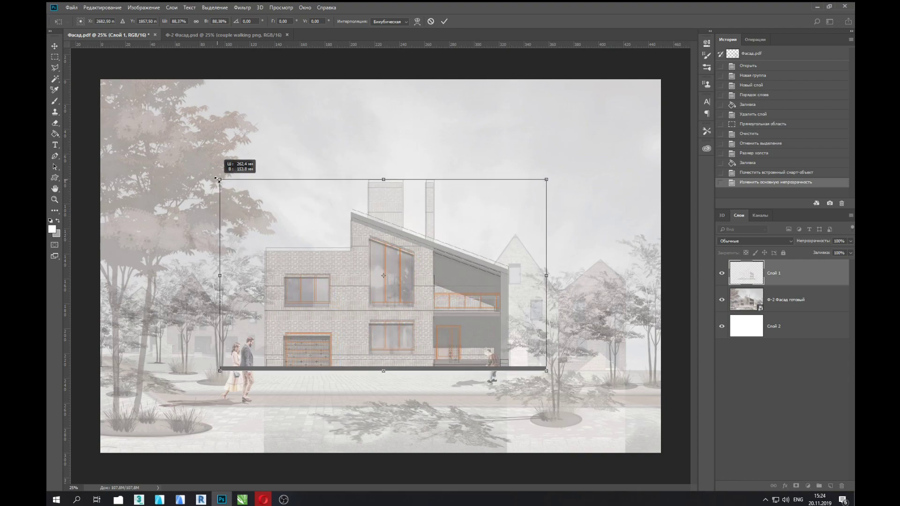
drag(407, 221, 407, 222)
key(Return)
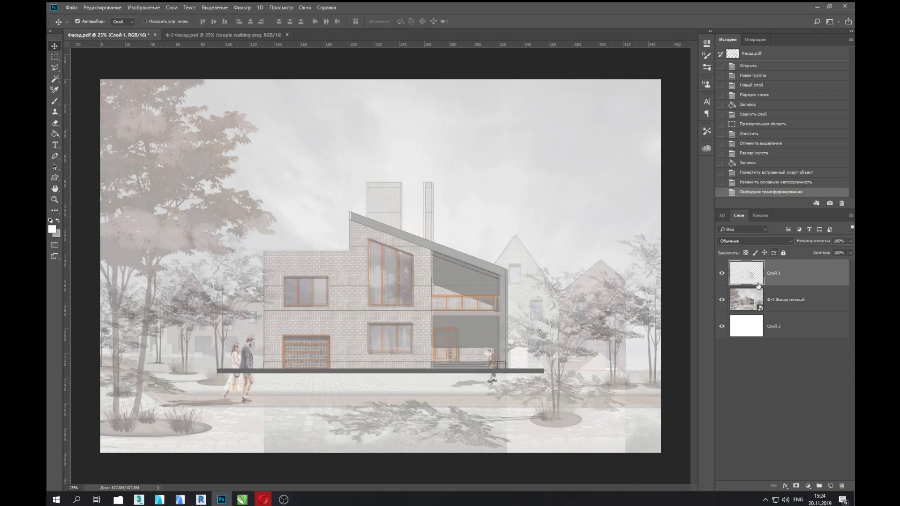
Hide the render layer after comparing, leaving the line drawing active.
click(745, 300)
click(722, 300)
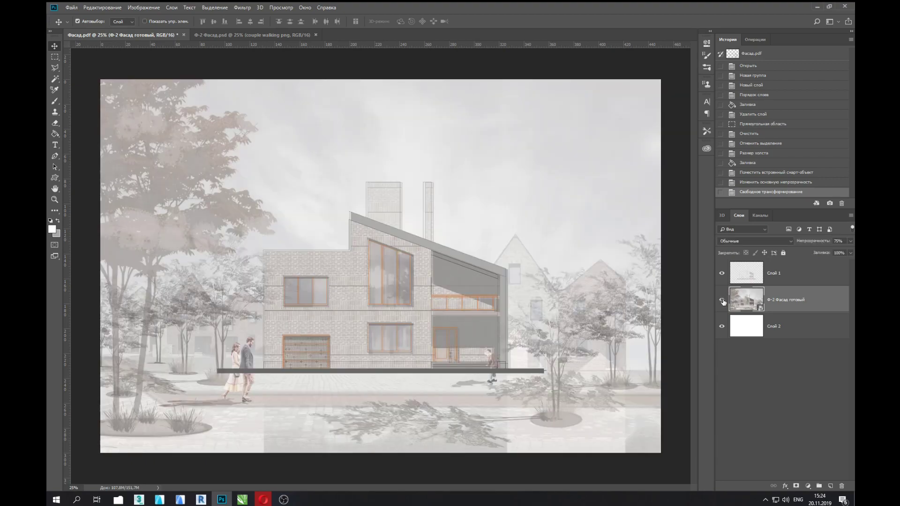
click(722, 300)
click(722, 282)
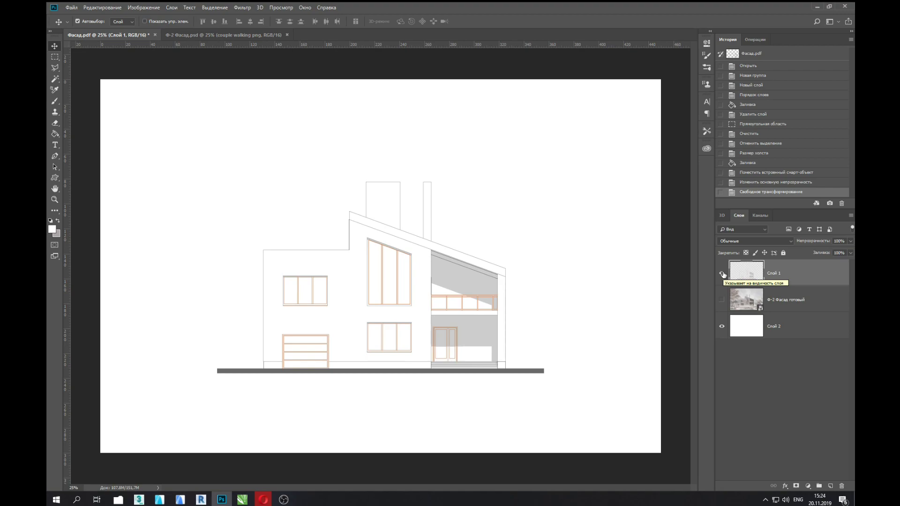
Rename the white Слой 2 layer to 'фон'.
double_click(783, 327)
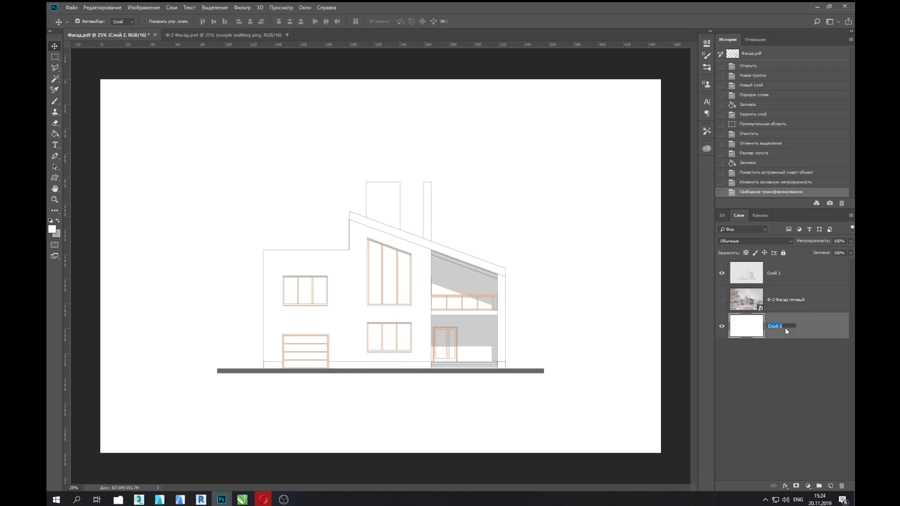
text(фон)
key(Return)
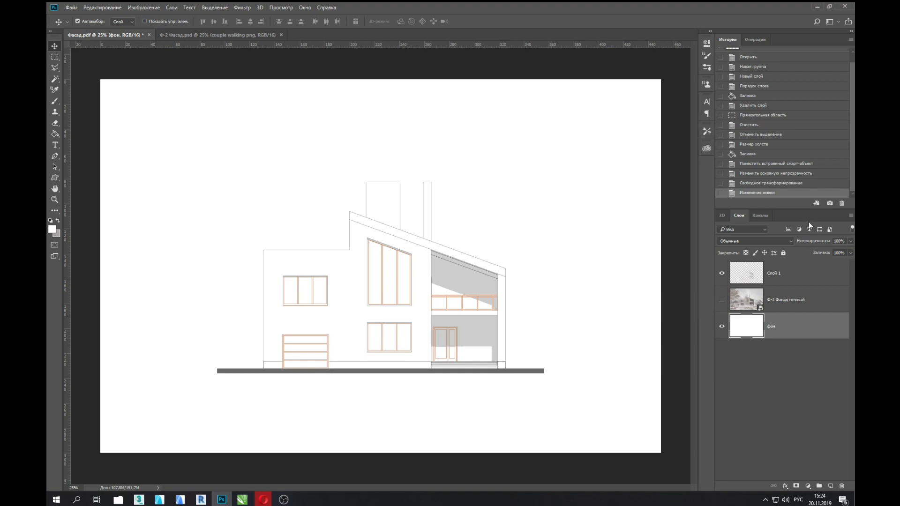
click(264, 500)
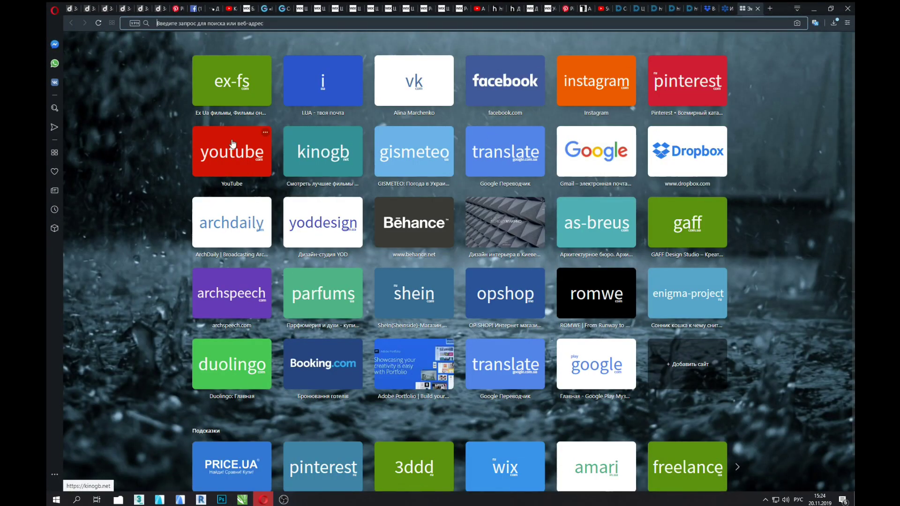
Open Pinterest's saved Textures board and browse the texture pins.
click(672, 65)
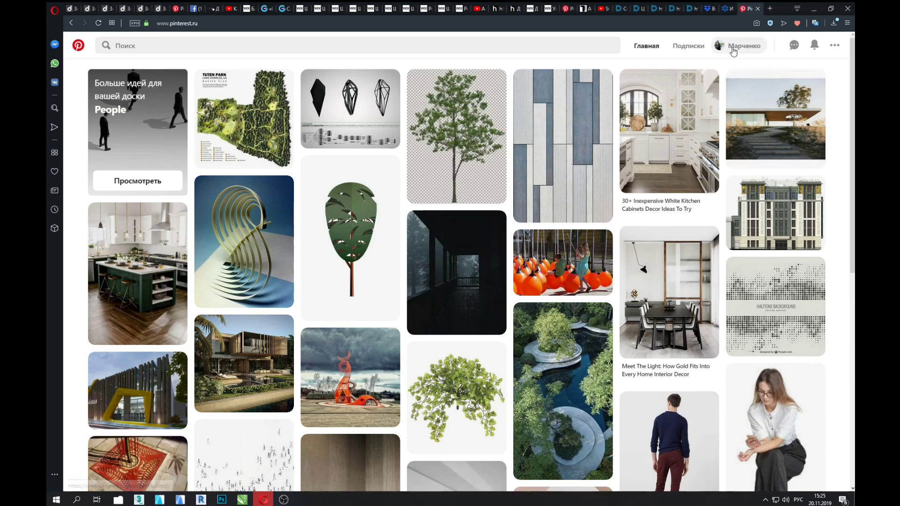
click(734, 49)
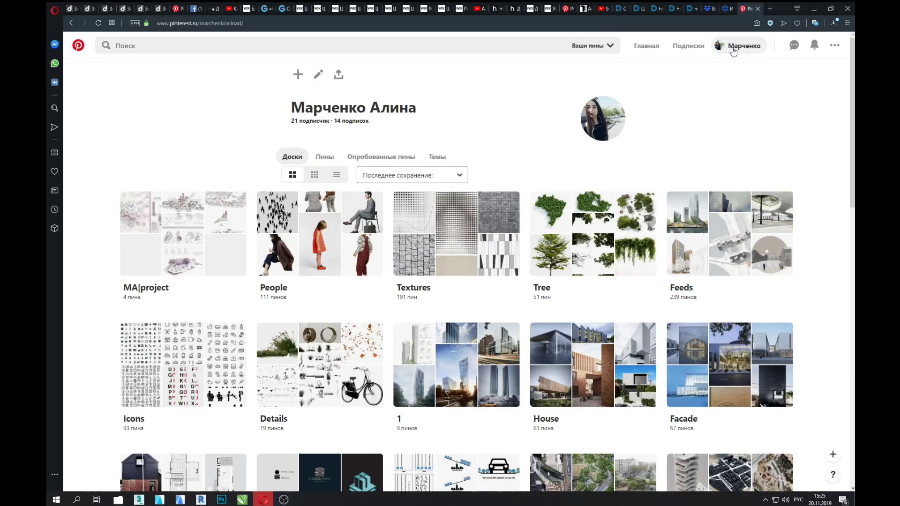
scroll(703, 272, down, 1)
click(440, 195)
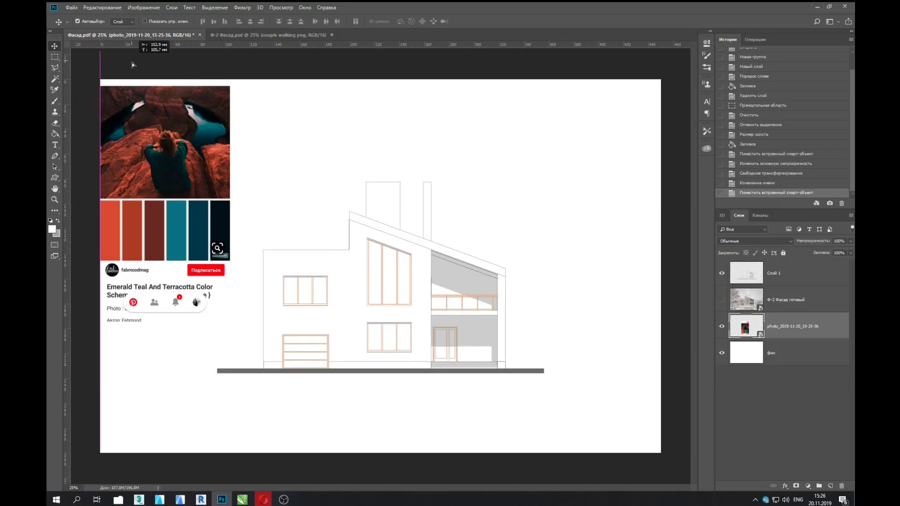
scroll(734, 229, down, 4)
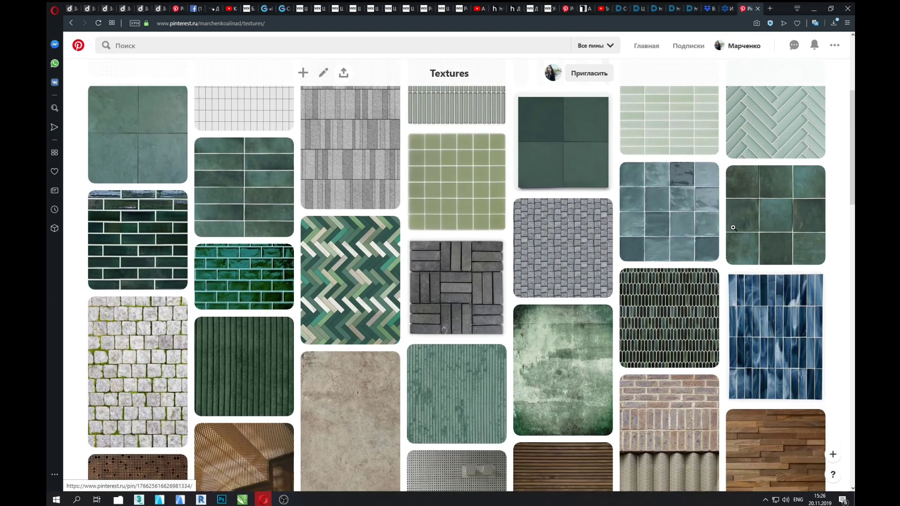
scroll(734, 228, down, 8)
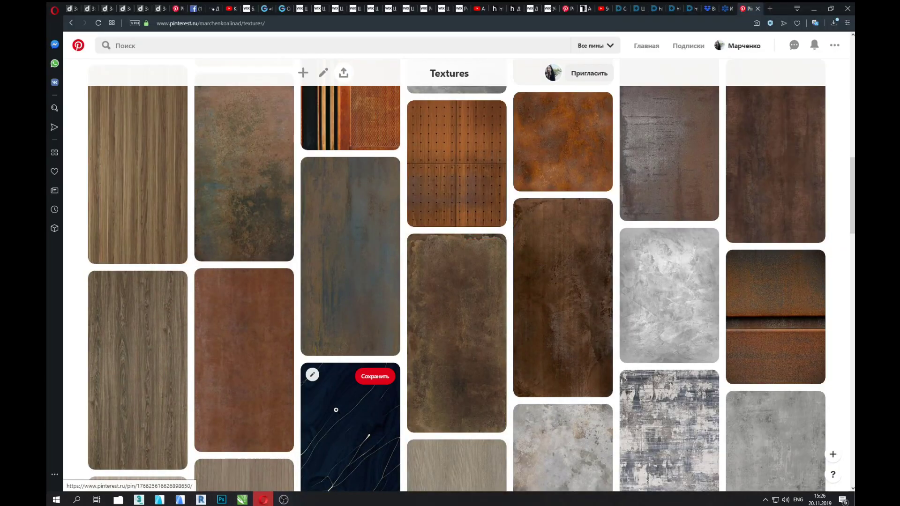
right_click(573, 218)
scroll(231, 320, up, 3)
scroll(231, 320, up, 4)
scroll(230, 320, up, 4)
scroll(231, 320, up, 2)
scroll(231, 320, up, 4)
Save the herringbone tile pin to the Textures board.
click(776, 324)
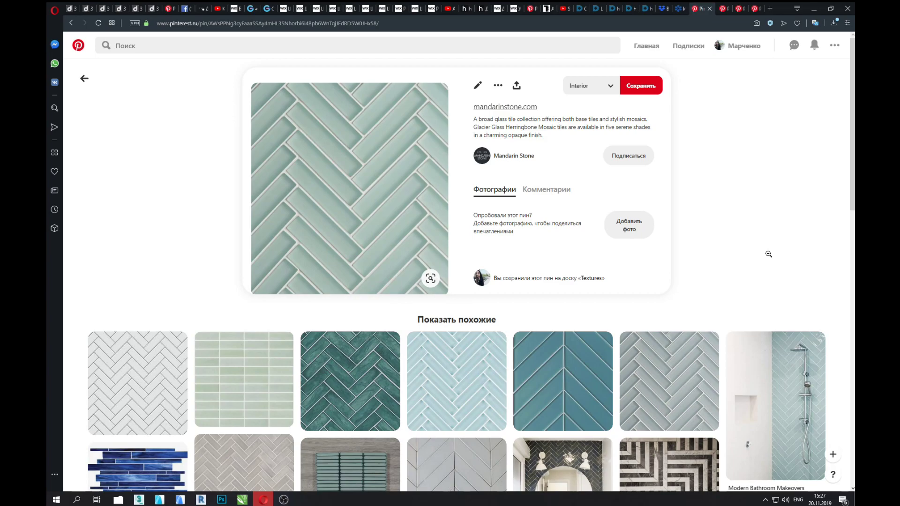
scroll(384, 300, down, 1)
click(386, 304)
scroll(468, 300, down, 3)
click(450, 328)
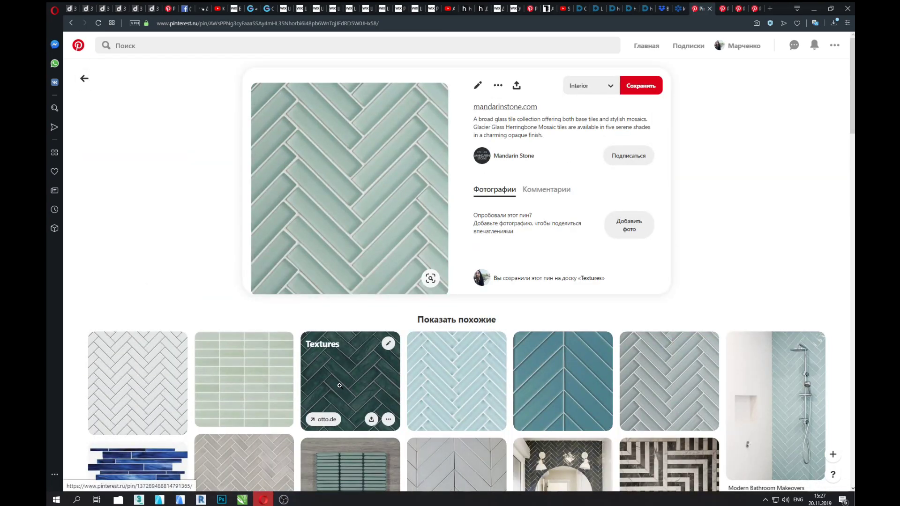
Download the dark green tile image into the house Textures folder.
click(350, 375)
right_click(349, 237)
click(365, 309)
right_click(357, 148)
double_click(377, 71)
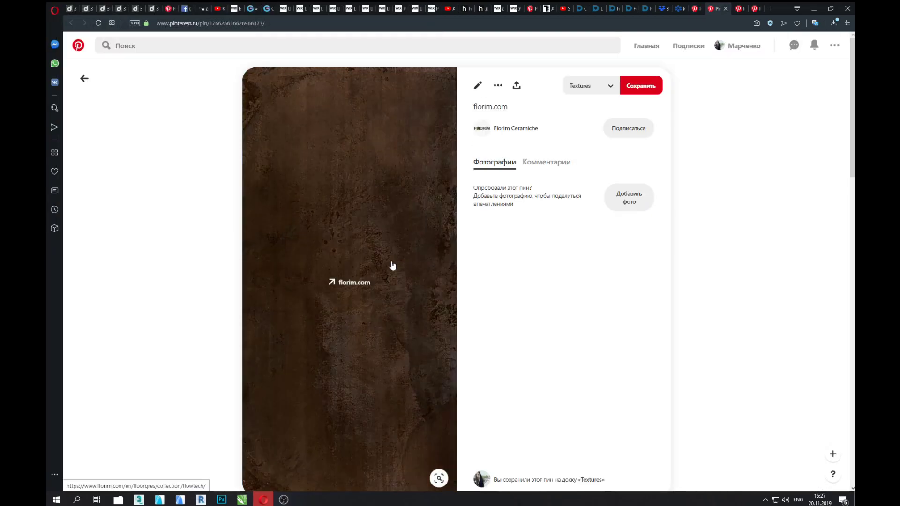
key(ctrl+Tab)
Download the rust metal texture image into the same folder.
right_click(357, 155)
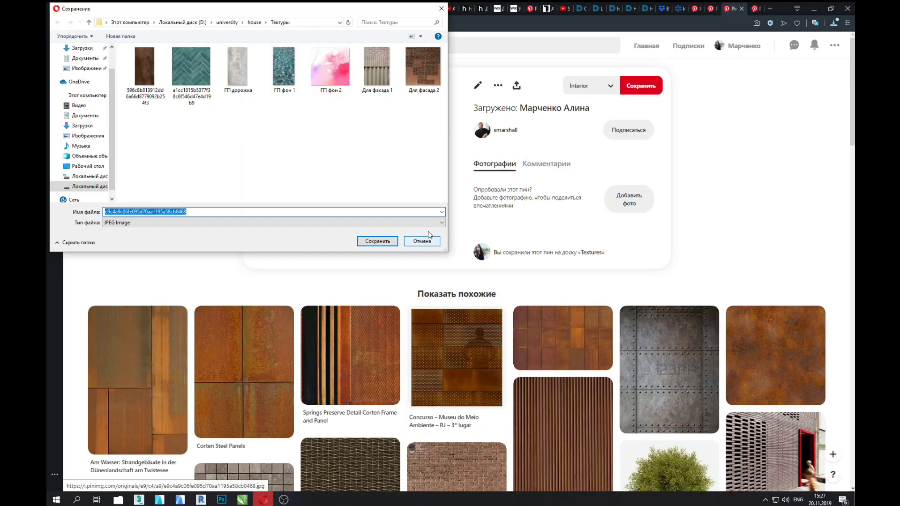
click(375, 239)
key(ctrl+Tab)
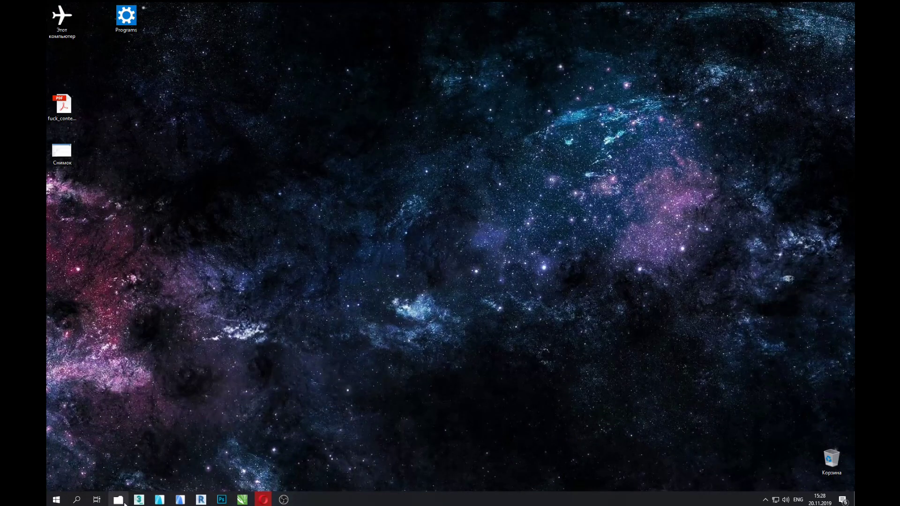
click(123, 501)
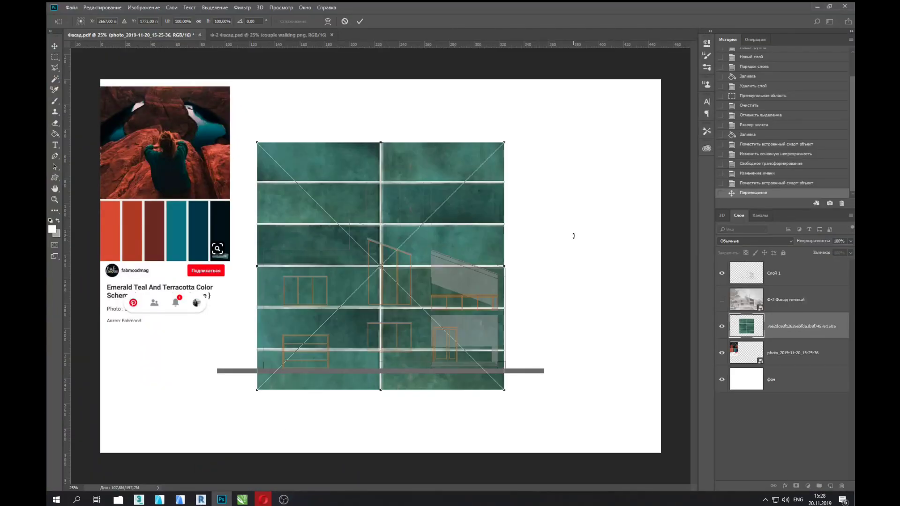
Place the teal tile image into the facade file and position it over the house.
drag(543, 264, 334, 353)
mouse_move(287, 396)
mouse_down()
mouse_move(530, 192)
mouse_move(178, 255)
mouse_move(501, 178)
mouse_up()
key(Return)
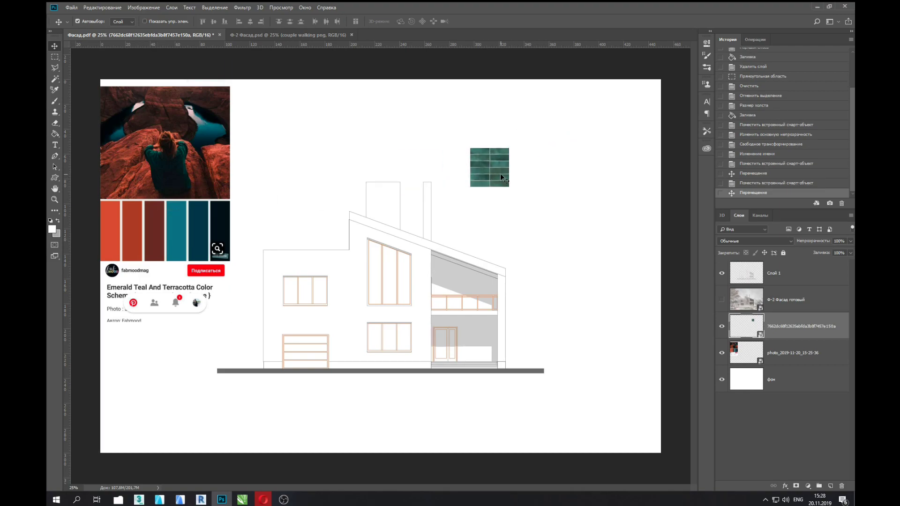
key(ctrl+plus)
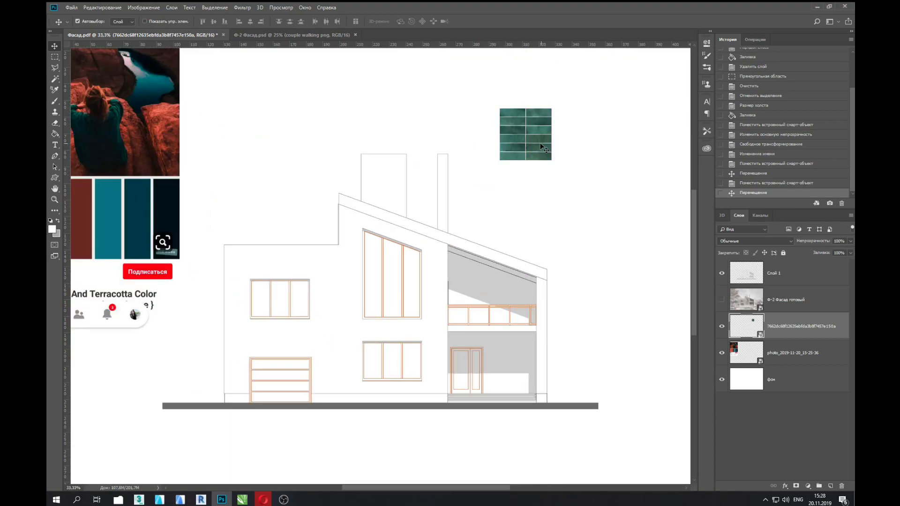
drag(543, 148, 478, 394)
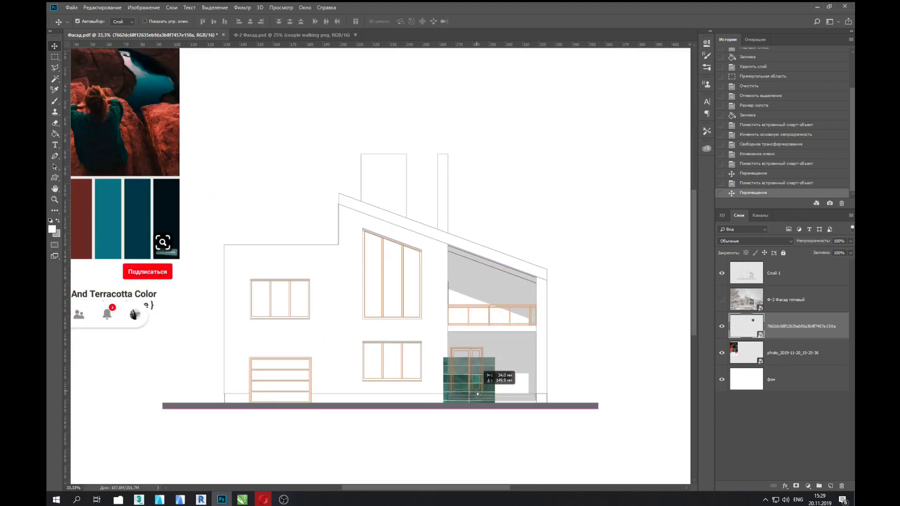
drag(478, 394, 380, 221)
Shrink the tile texture to a small strip and merge both tile layers.
key(ctrl+t)
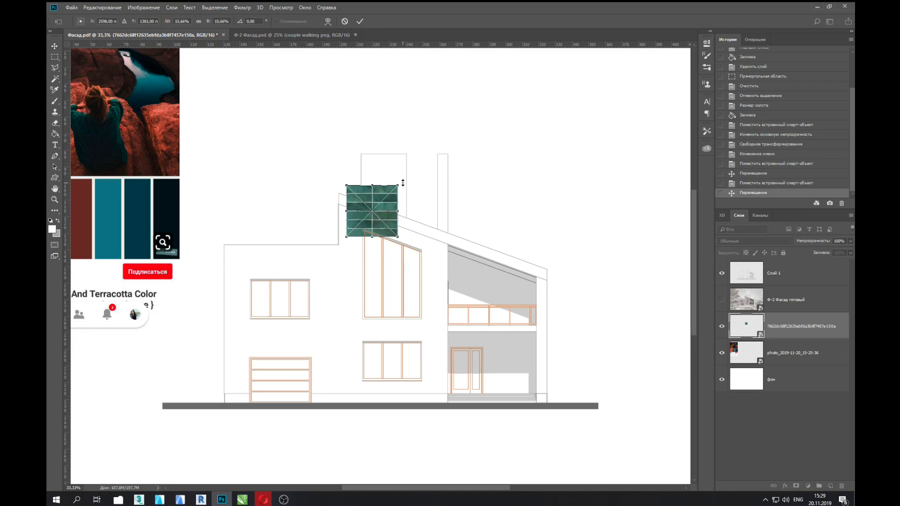
mouse_move(403, 183)
mouse_down()
mouse_move(368, 216)
mouse_move(241, 394)
mouse_move(283, 149)
mouse_up()
key(Return)
shift+click(800, 353)
key(ctrl+e)
Move the tile layer to the top and rename the drawing layer 'чертеж'.
drag(797, 326, 782, 265)
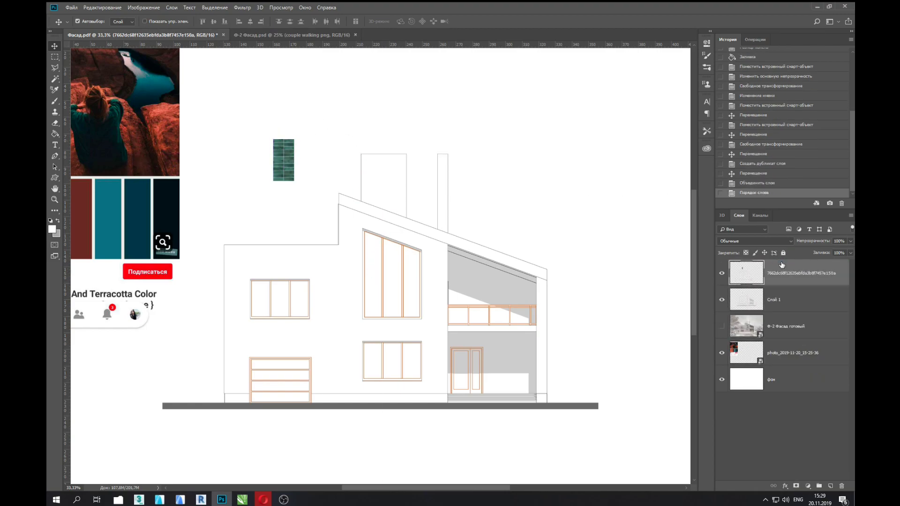
double_click(774, 299)
text(t)
key(Return)
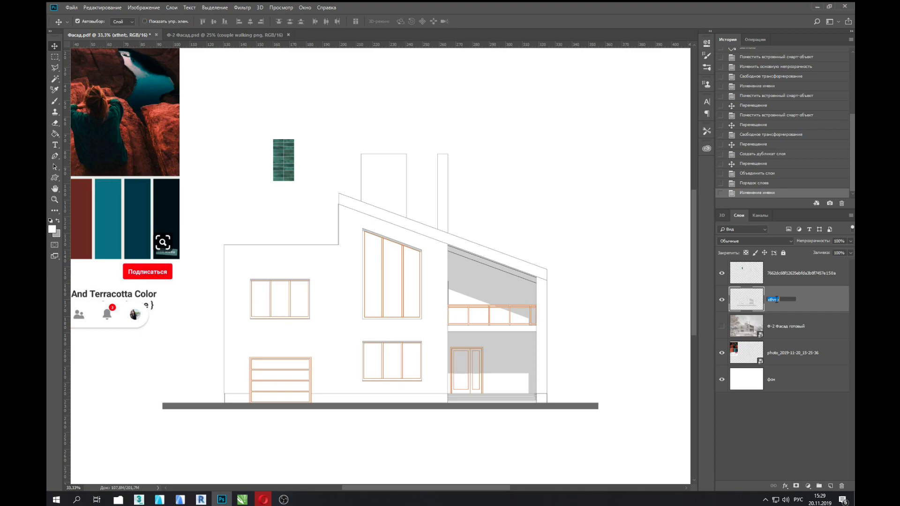
text(чертеж)
key(Return)
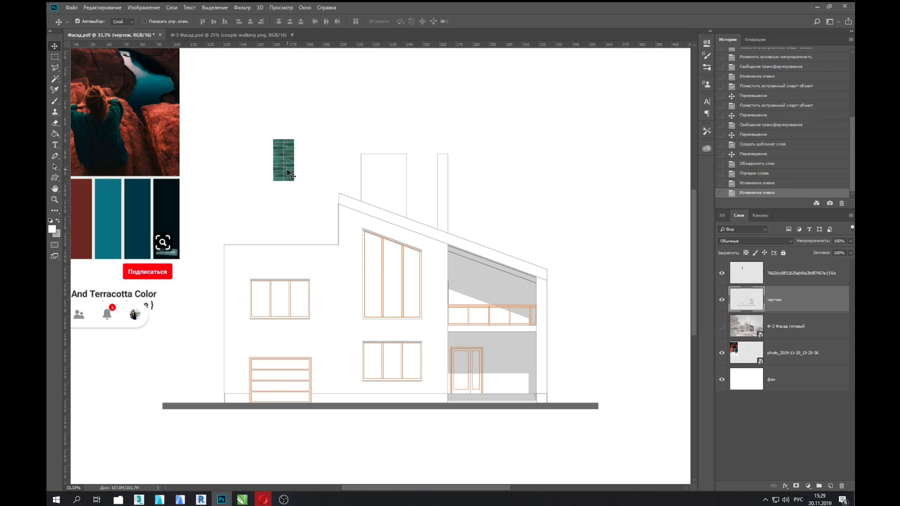
Duplicate the tile strip below and to the right, merging copies into one block.
mouse_move(287, 173)
mouse_down()
mouse_move(287, 215)
mouse_move(307, 203)
mouse_move(307, 164)
mouse_up()
shift+click(791, 353)
key(ctrl+e)
mouse_move(289, 215)
mouse_down()
mouse_move(364, 214)
mouse_move(340, 214)
mouse_up()
shift+click(790, 296)
key(ctrl+e)
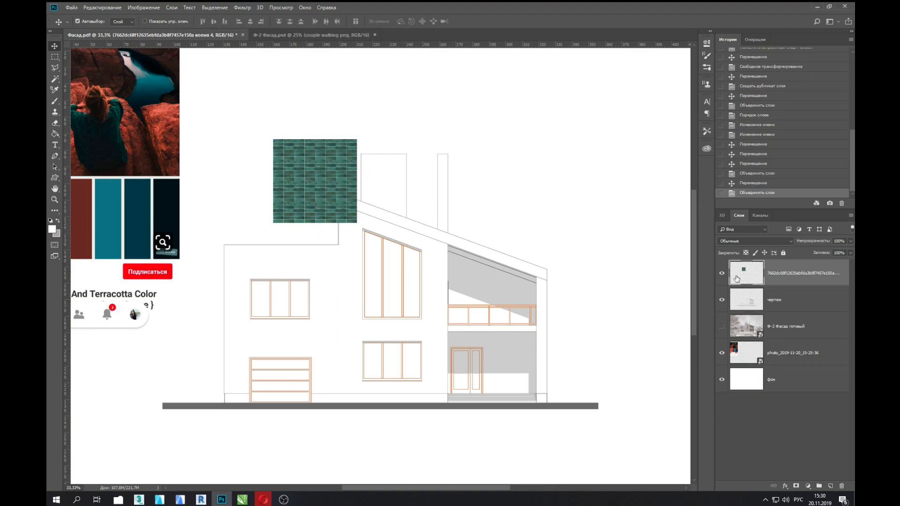
Copy the tile block upward, flip it horizontally, and merge it.
drag(342, 207, 342, 123)
click(102, 7)
click(280, 285)
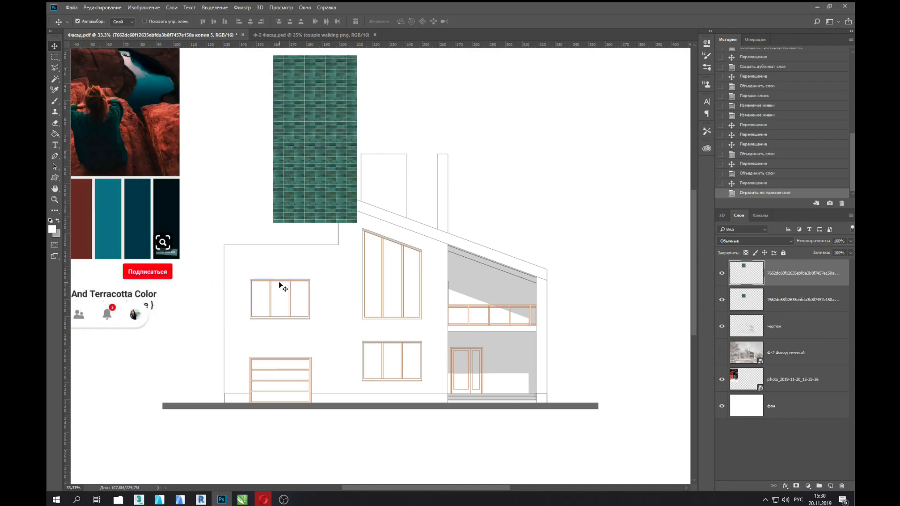
key(ctrl+e)
Add another tile copy alongside, merge into one large square block, and move it right.
drag(299, 196, 383, 196)
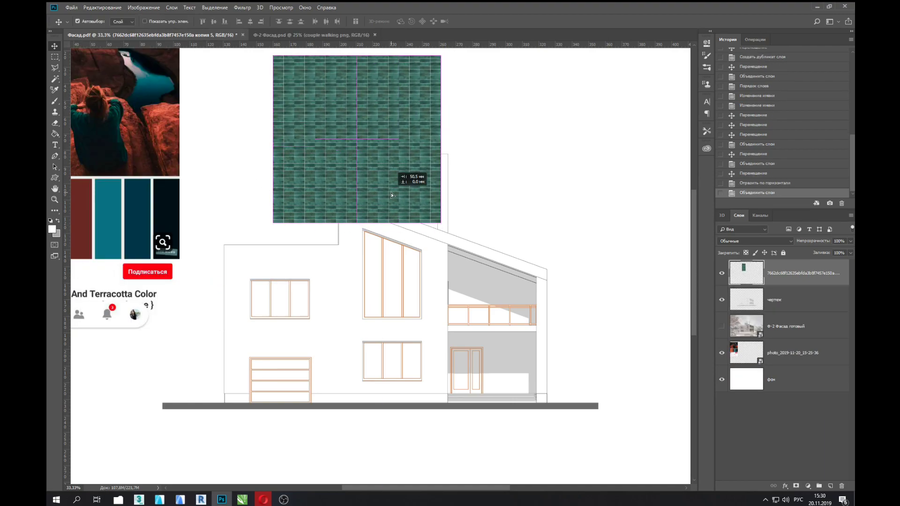
drag(342, 170, 294, 347)
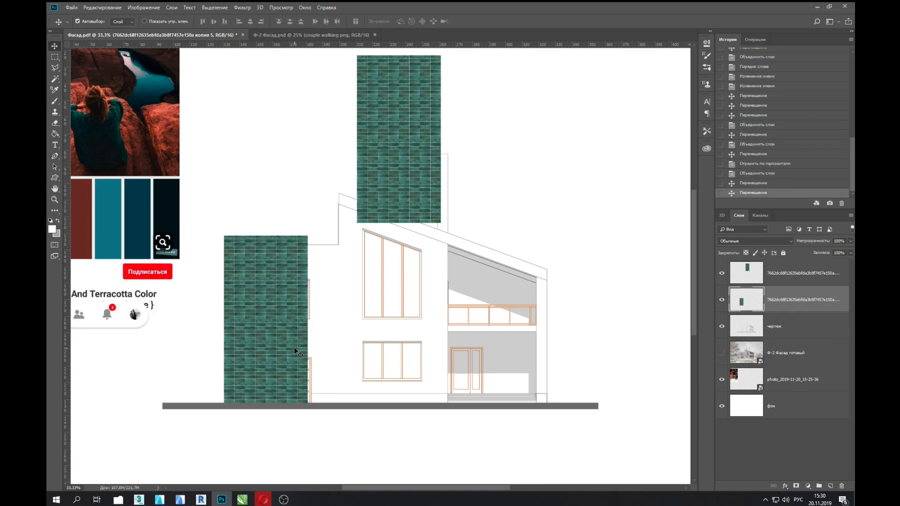
key(ctrl+t)
drag(309, 233, 310, 173)
key(Escape)
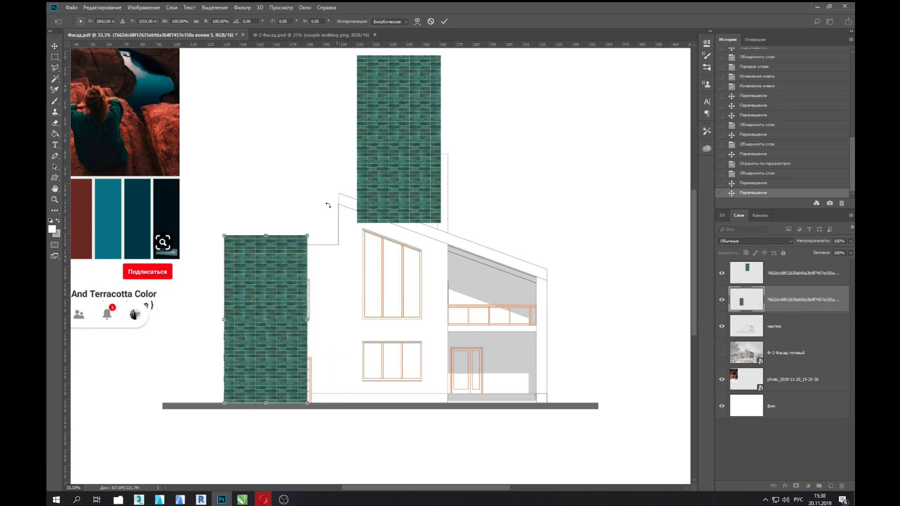
drag(302, 248, 352, 68)
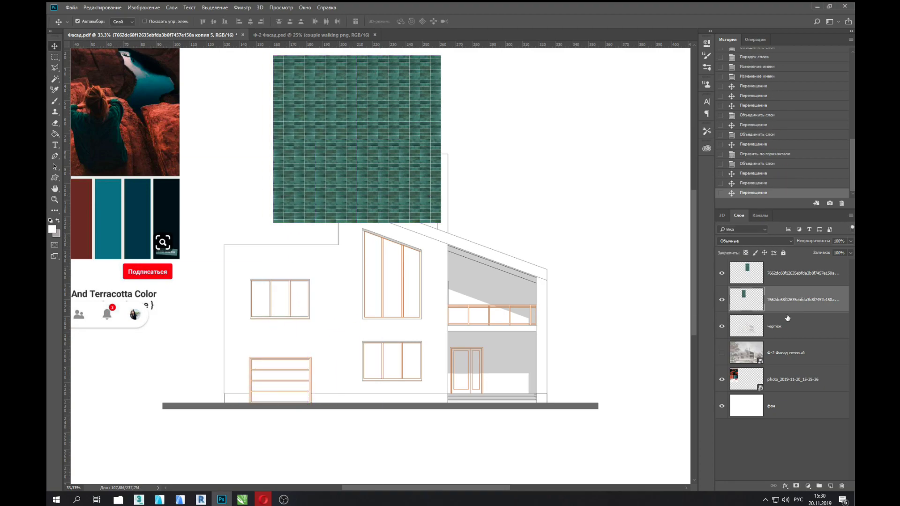
ctrl+click(773, 277)
key(ctrl+e)
drag(349, 148, 574, 222)
text(плитка)
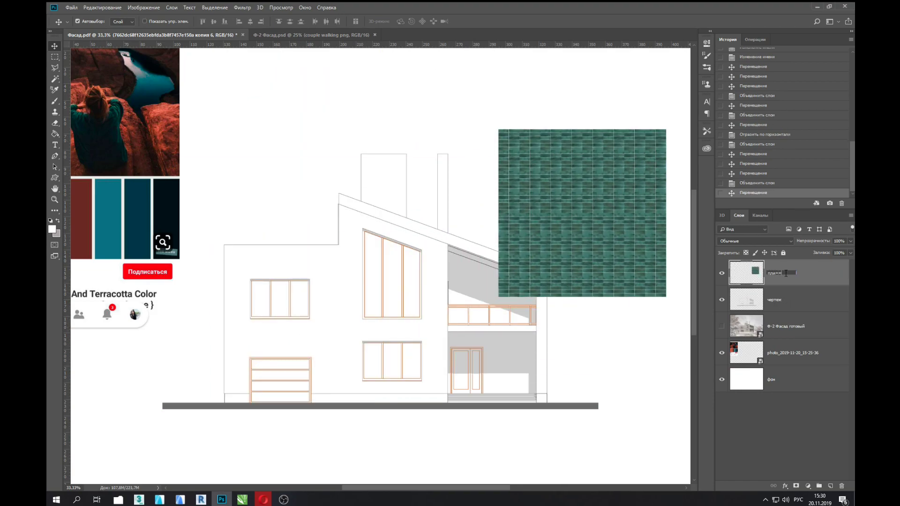
Place the wood texture, scale it down, copy it alongside and merge the two pieces.
key(Return)
click(118, 500)
drag(375, 140, 363, 264)
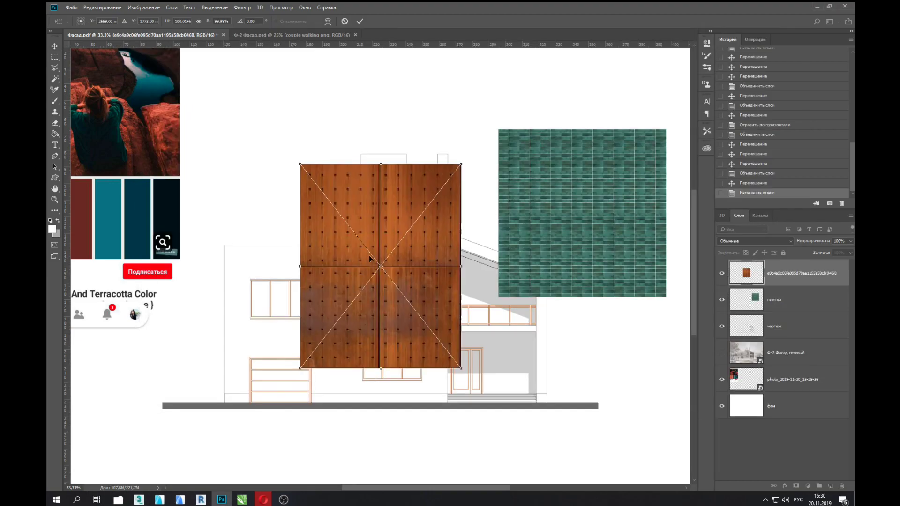
drag(462, 164, 408, 251)
key(Return)
mouse_move(365, 329)
mouse_down()
mouse_move(446, 303)
mouse_move(454, 339)
mouse_move(422, 231)
mouse_up()
shift+click(770, 291)
key(ctrl+e)
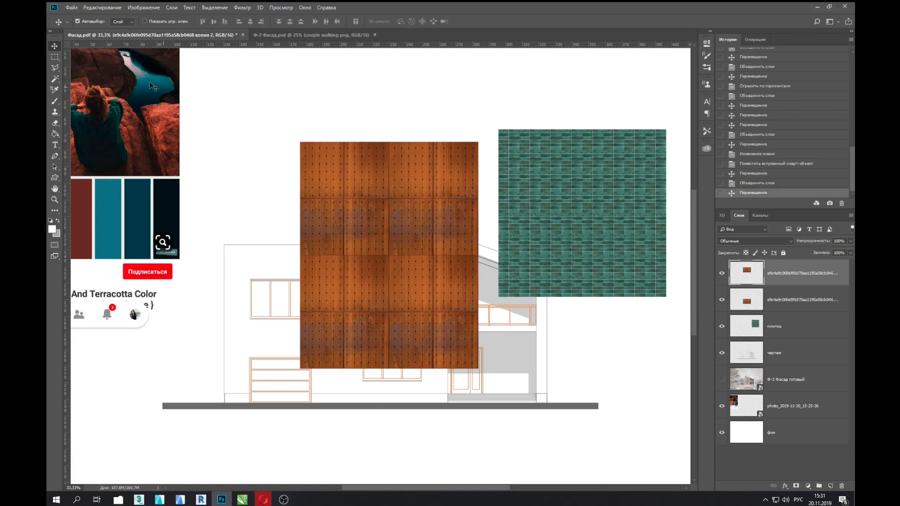
Add a vertically flipped wood copy on top and merge all three into one panel.
click(102, 8)
click(253, 295)
drag(359, 223, 432, 178)
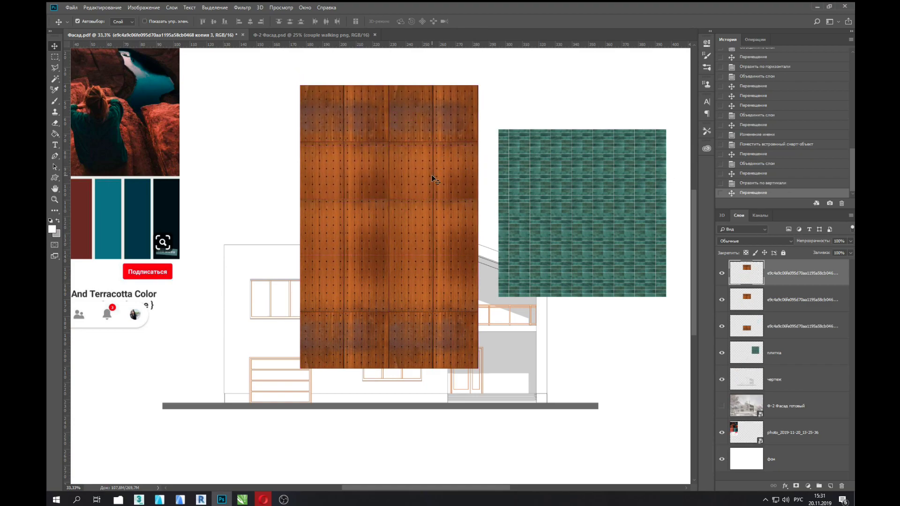
shift+click(794, 332)
key(ctrl+e)
Line the wood panel up over the house and name the layer картен.
drag(446, 197, 483, 230)
drag(842, 248, 841, 249)
mouse_move(430, 210)
mouse_down()
mouse_move(397, 225)
mouse_move(400, 278)
mouse_move(399, 248)
mouse_up()
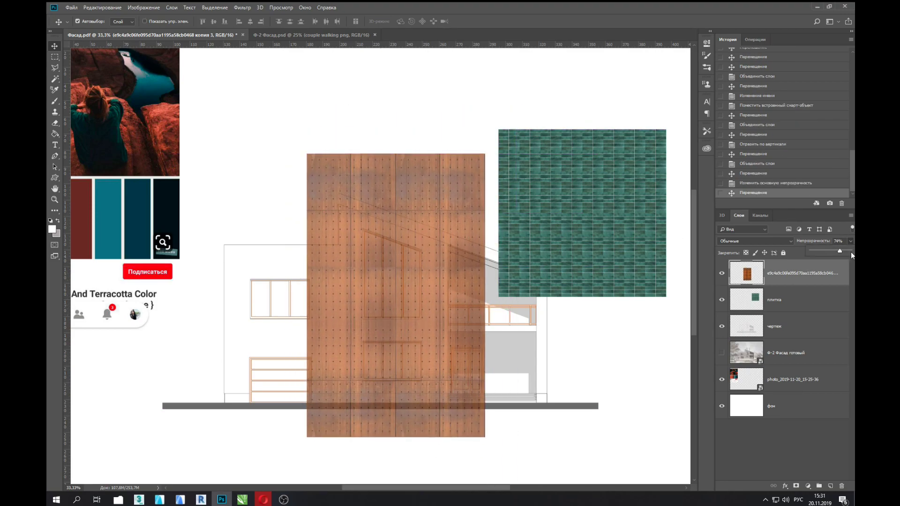
click(849, 252)
text(картен)
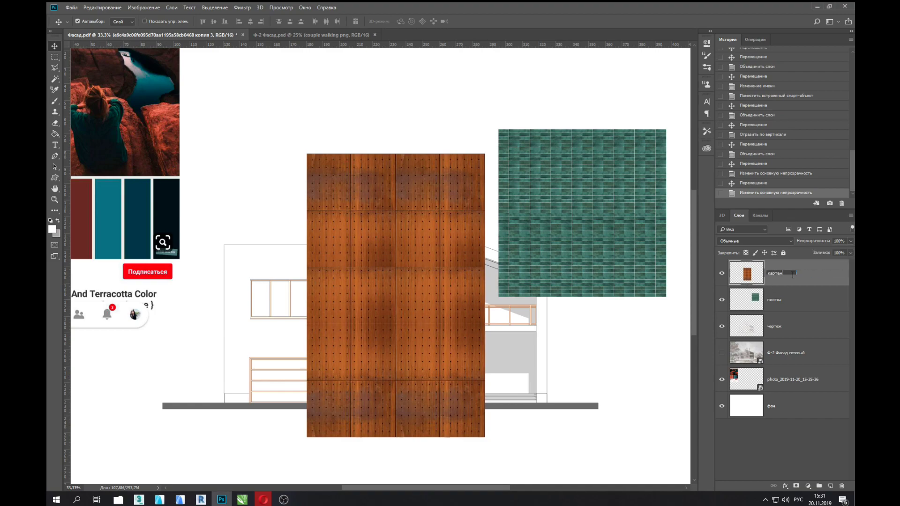
key(Return)
Hide картен, move the tile block onto the facade, and merge the two tile layers.
mouse_move(457, 222)
mouse_down()
mouse_move(594, 191)
mouse_move(312, 192)
mouse_move(353, 182)
mouse_up()
drag(607, 232, 623, 200)
click(722, 273)
mouse_move(597, 202)
mouse_down()
mouse_move(390, 338)
mouse_move(402, 280)
mouse_move(389, 171)
mouse_up()
shift+click(792, 328)
key(ctrl+e)
key(alt+comma)
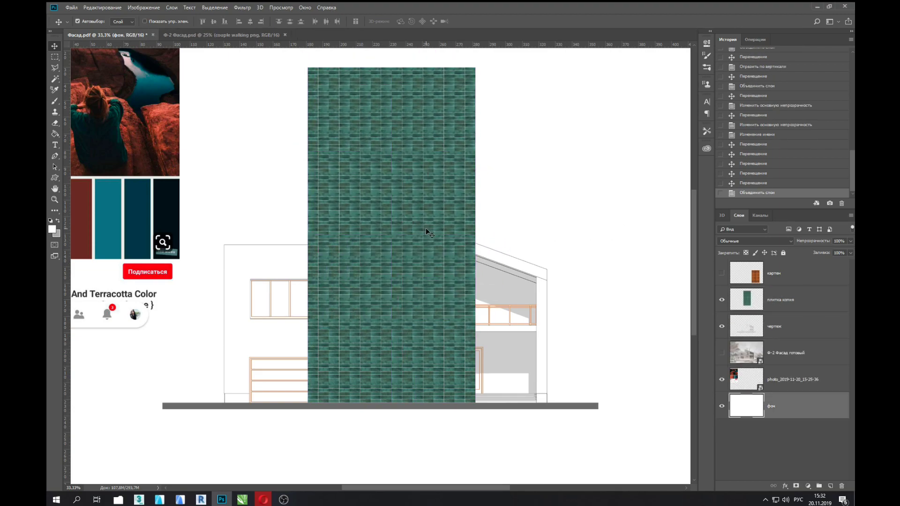
Select the central wall area on the чертеж drawing layer, limited with a rectangular selection.
click(722, 300)
key(ctrl+plus)
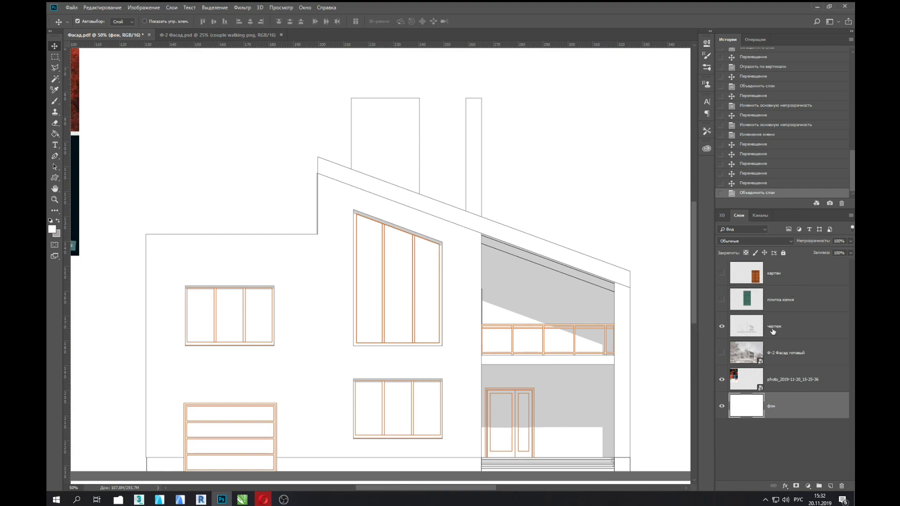
click(773, 331)
key(w)
click(329, 292)
scroll(329, 292, down, 1)
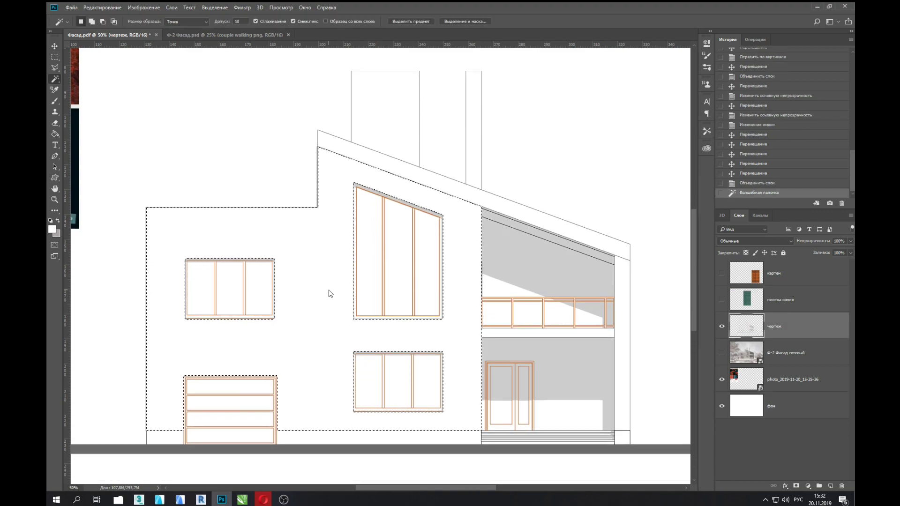
key(m)
drag(113, 121, 318, 477)
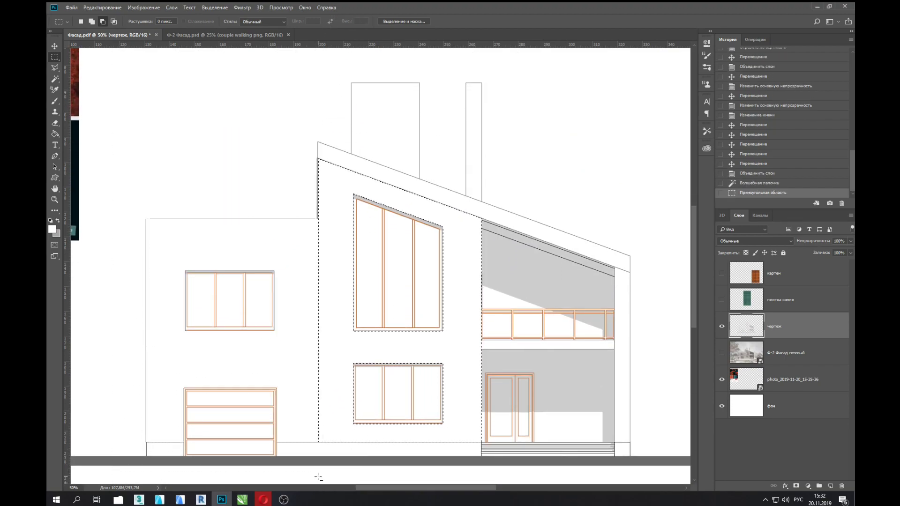
key(ctrl+plus)
key(ctrl+plus)
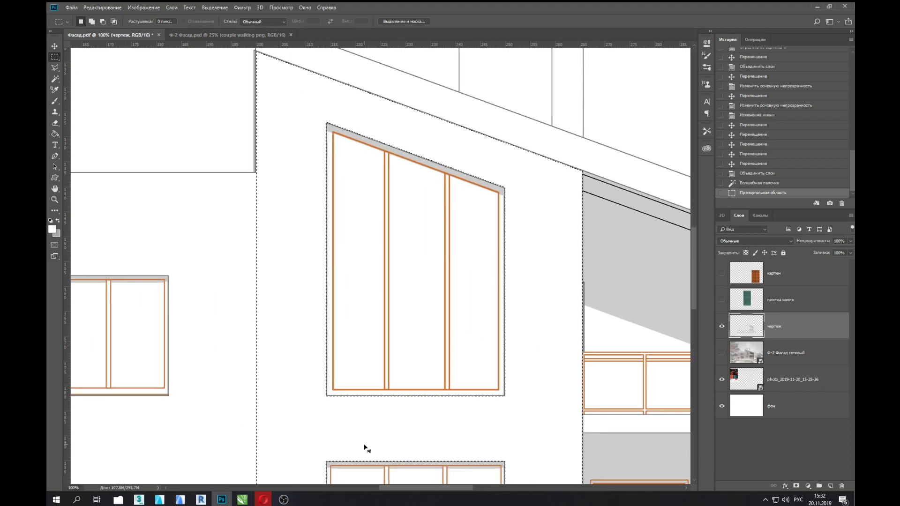
key(ctrl+minus)
key(ctrl+minus)
Mask the tiles to the central wall, reposition the pattern, relink the mask, and adjust opacity.
click(781, 300)
click(722, 301)
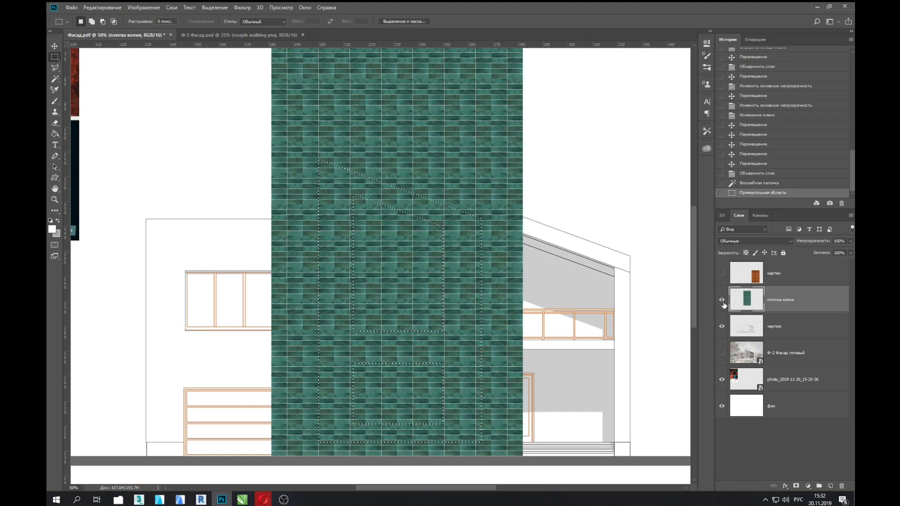
click(796, 487)
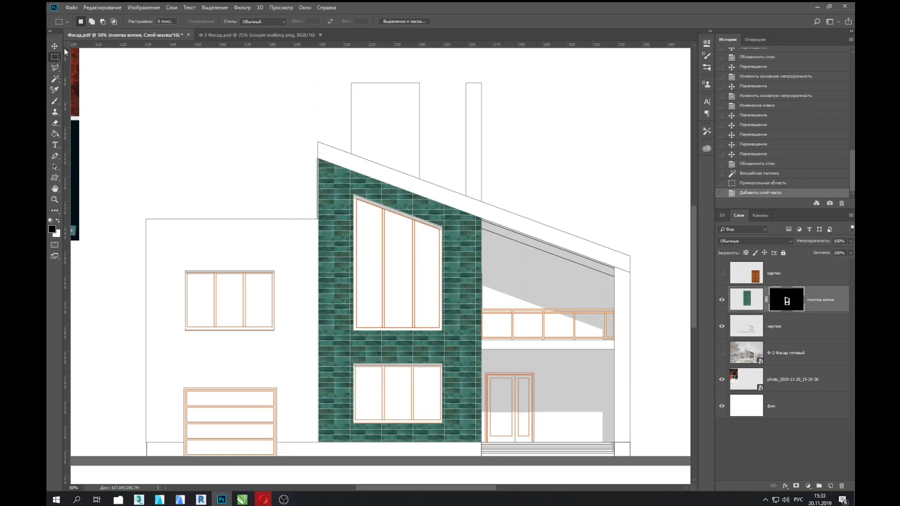
key(v)
click(750, 300)
click(766, 300)
drag(461, 367, 335, 402)
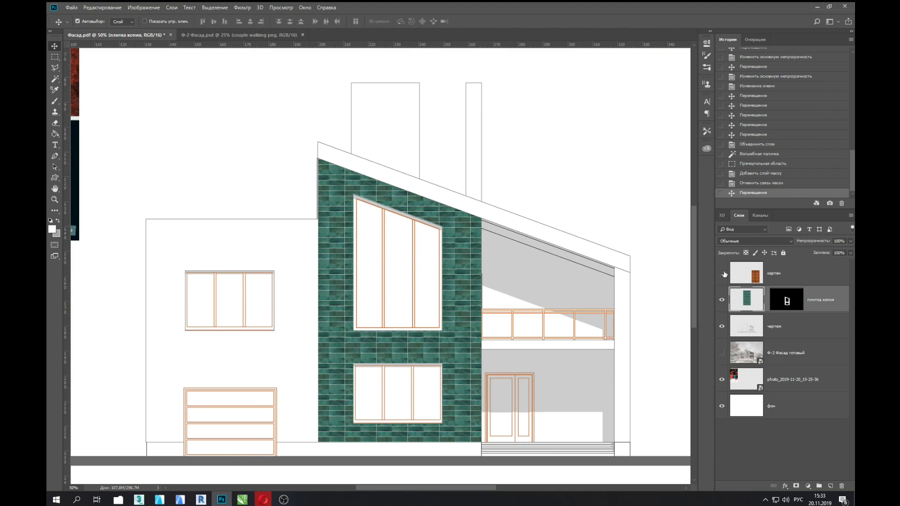
click(766, 299)
key(ctrl+minus)
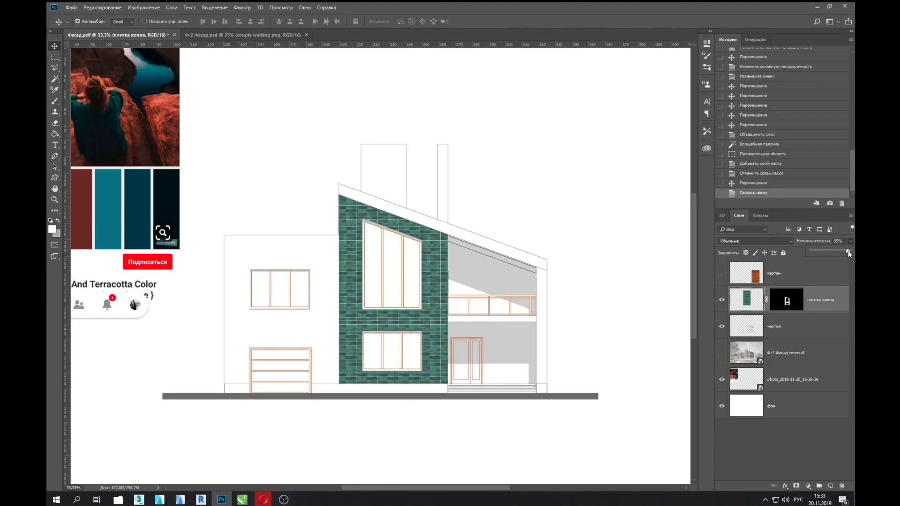
click(848, 251)
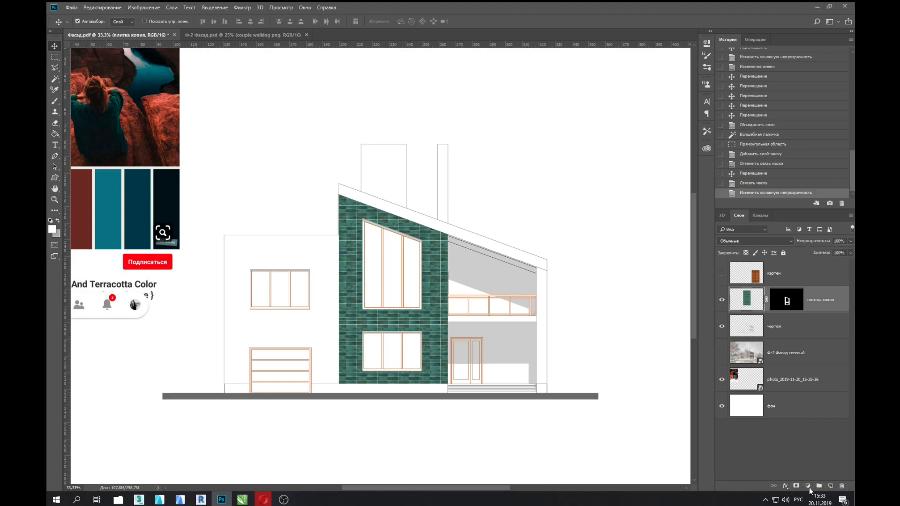
click(809, 487)
Clip a Vibrance +5, Saturation -5 layer to the tiles, then show and shift картен left.
click(787, 392)
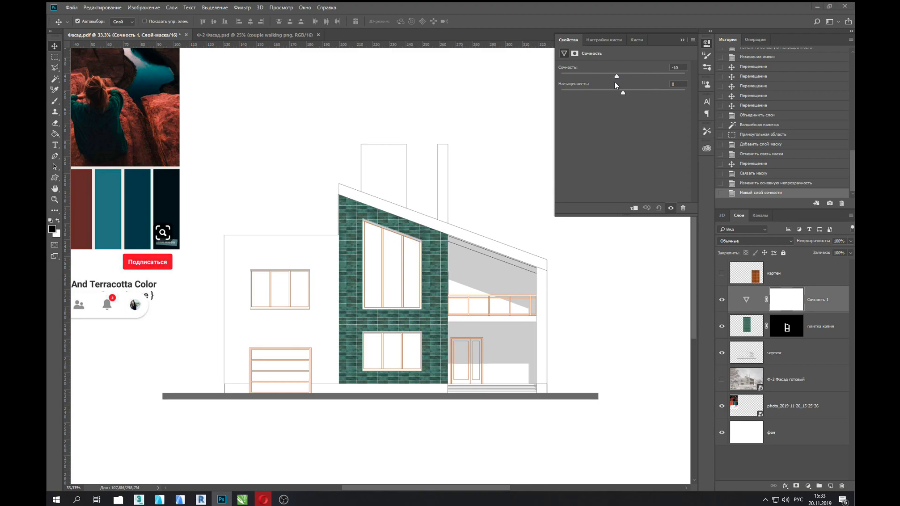
drag(626, 92, 618, 93)
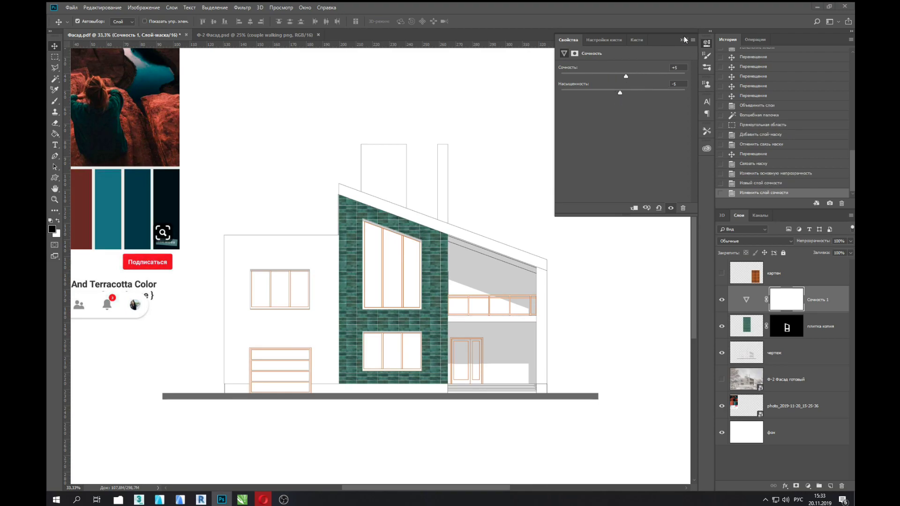
alt+click(744, 310)
click(722, 274)
mouse_move(616, 345)
mouse_down()
mouse_move(299, 288)
mouse_move(569, 288)
mouse_up()
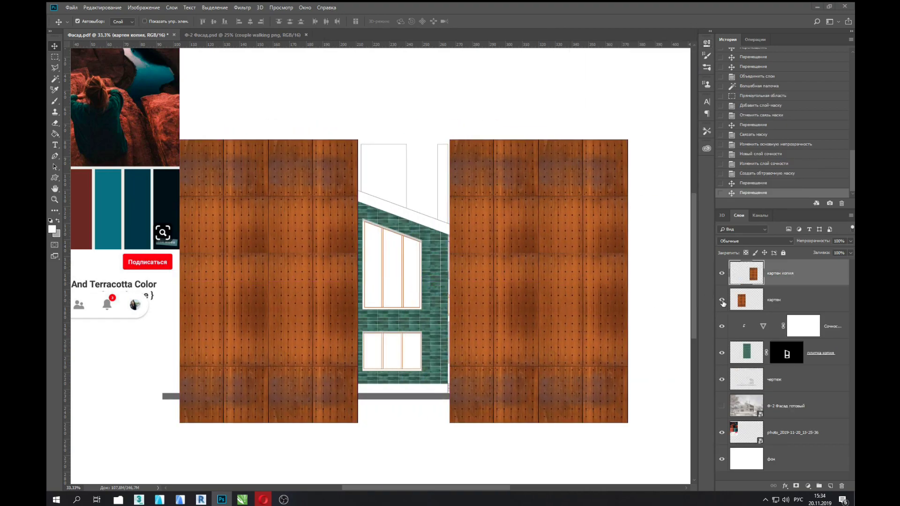
Hide the wood copy and align картен at 67% opacity over the left wall.
click(722, 300)
click(722, 273)
click(722, 300)
click(807, 300)
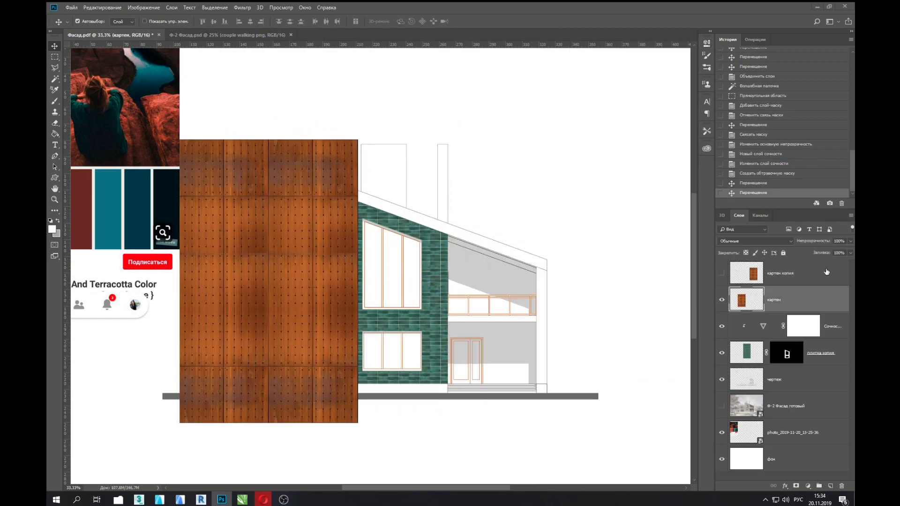
drag(850, 254, 833, 250)
mouse_move(266, 172)
mouse_down()
mouse_move(380, 143)
mouse_move(317, 134)
mouse_up()
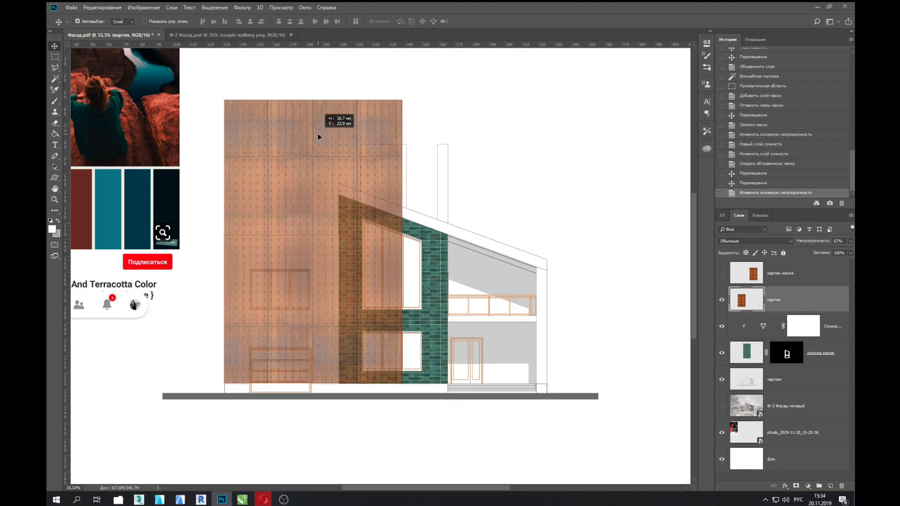
mouse_move(317, 136)
mouse_down()
mouse_move(317, 211)
mouse_move(332, 237)
mouse_move(303, 220)
mouse_up()
key(ctrl+plus)
key(ctrl+minus)
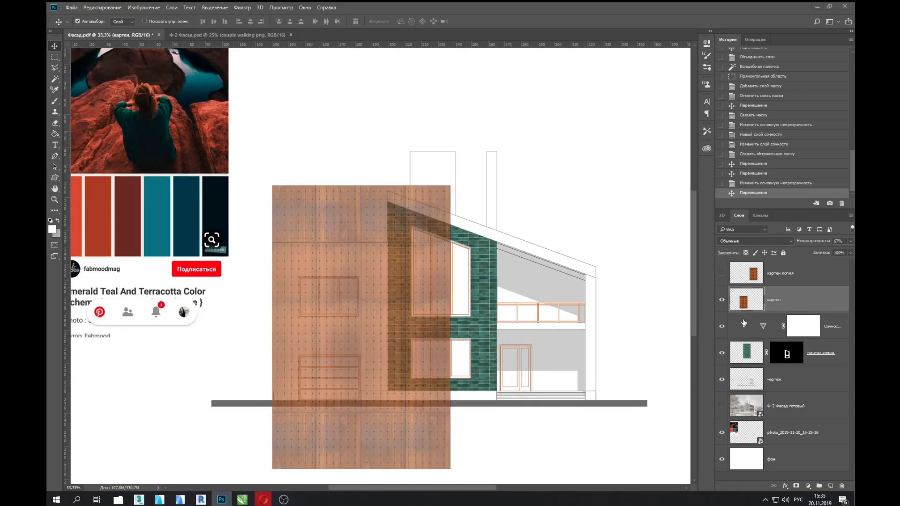
Magic-wand the left wall on the чертеж layer, load the tile mask, and marquee the roof area.
click(722, 300)
key(w)
click(788, 380)
click(305, 266)
alt+click(789, 357)
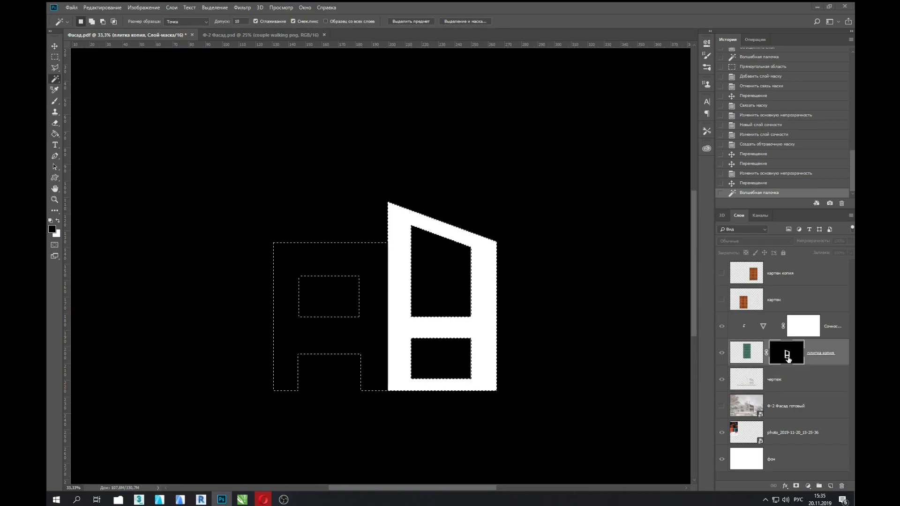
ctrl+click(790, 359)
key(m)
drag(368, 182, 441, 243)
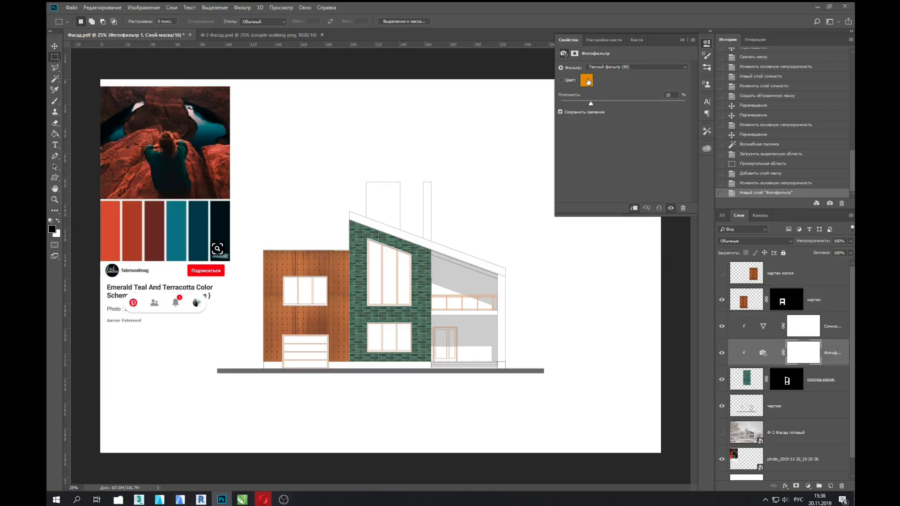
click(587, 81)
Set the Photo Filter colour to a dark teal (#244242).
text(ffffff)
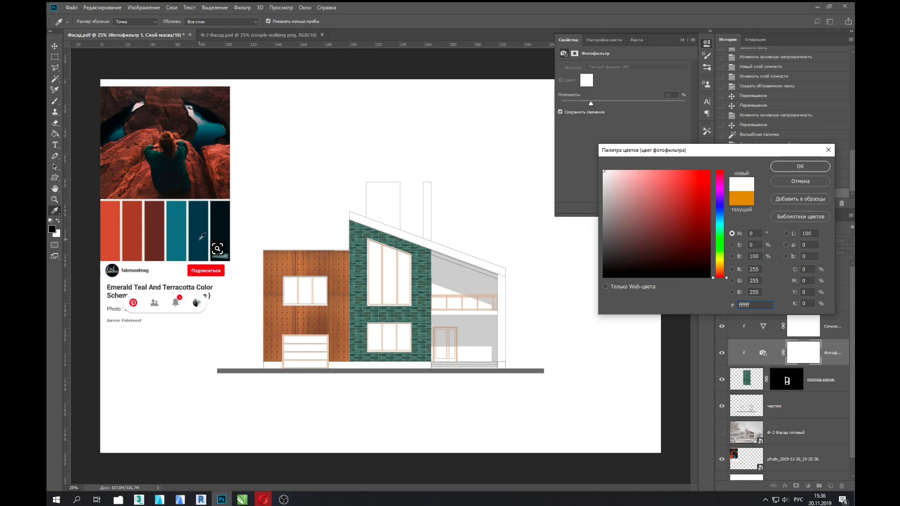
click(719, 203)
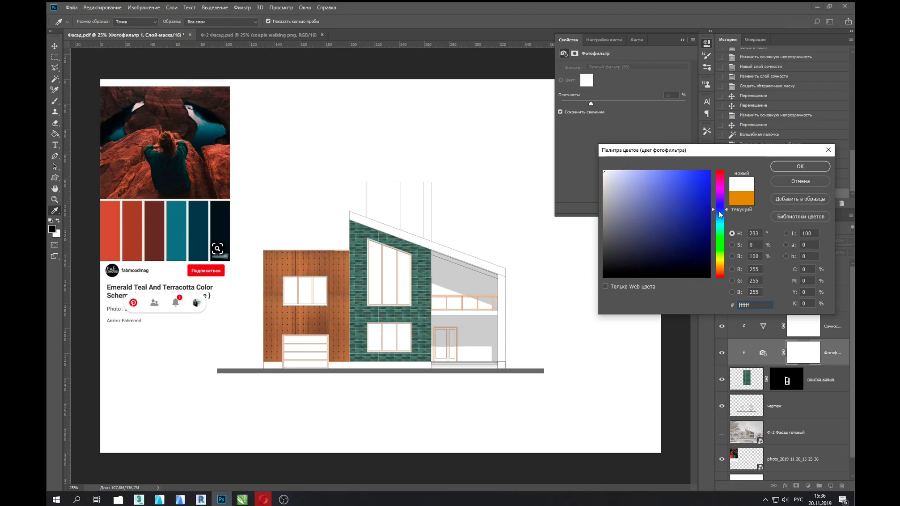
drag(721, 213, 720, 224)
drag(666, 235, 652, 248)
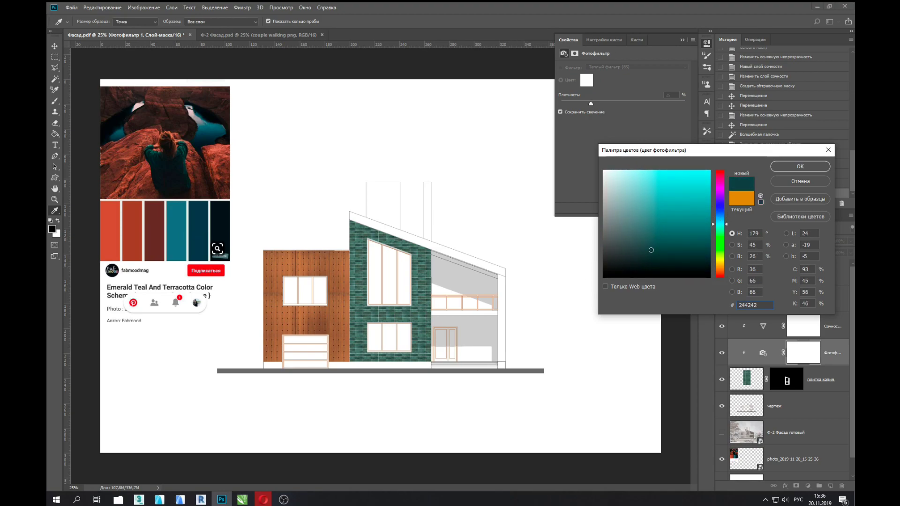
click(800, 167)
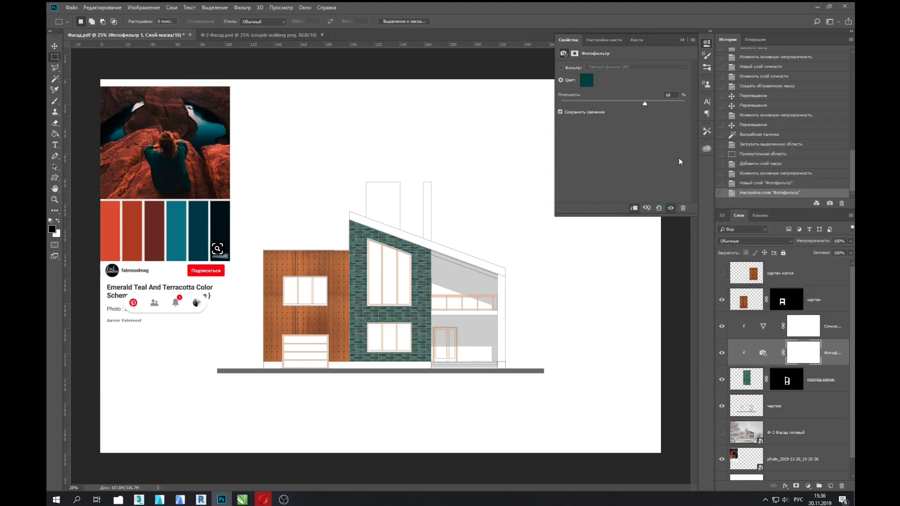
Group the tile and adjustment layers into a group named Плитка.
shift+click(836, 320)
shift+click(830, 382)
key(ctrl+g)
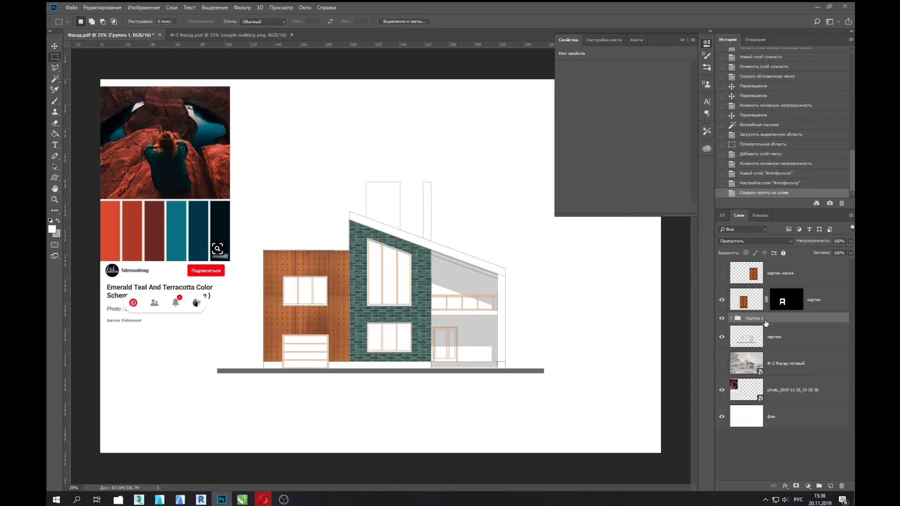
text(Плитка)
key(Return)
Select the line drawing layer and zoom in on the right-hand wall.
click(722, 274)
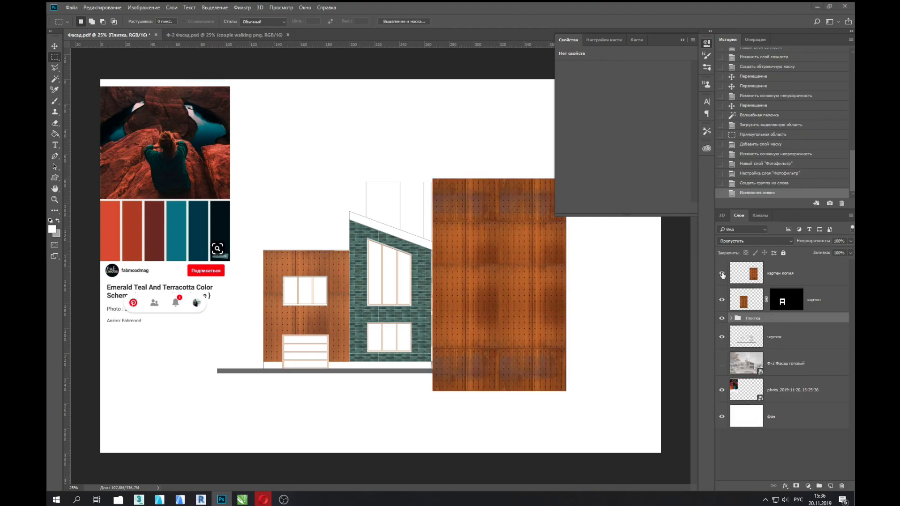
click(683, 41)
click(722, 274)
click(788, 336)
key(ctrl+plus)
key(ctrl+plus)
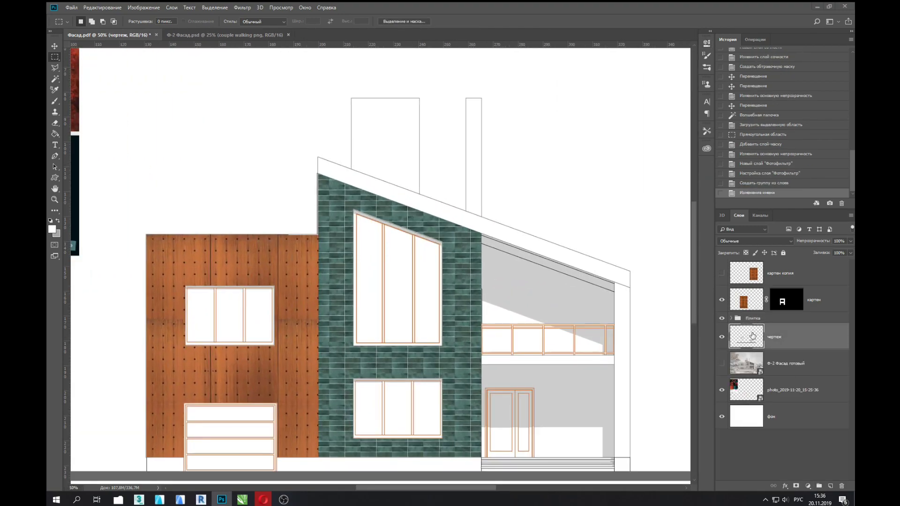
drag(589, 244, 518, 299)
key(ctrl+plus)
drag(483, 267, 443, 240)
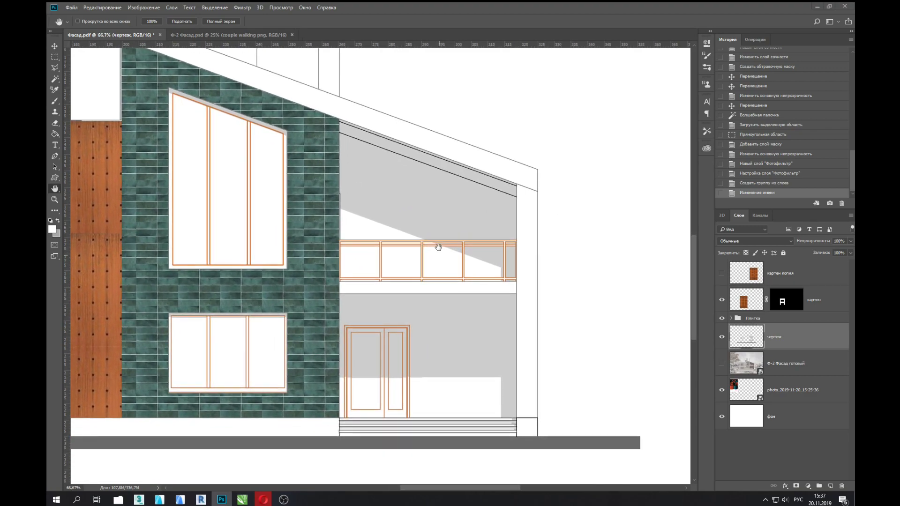
Trace the right wall below the roof with the Polygonal Lasso.
key(l)
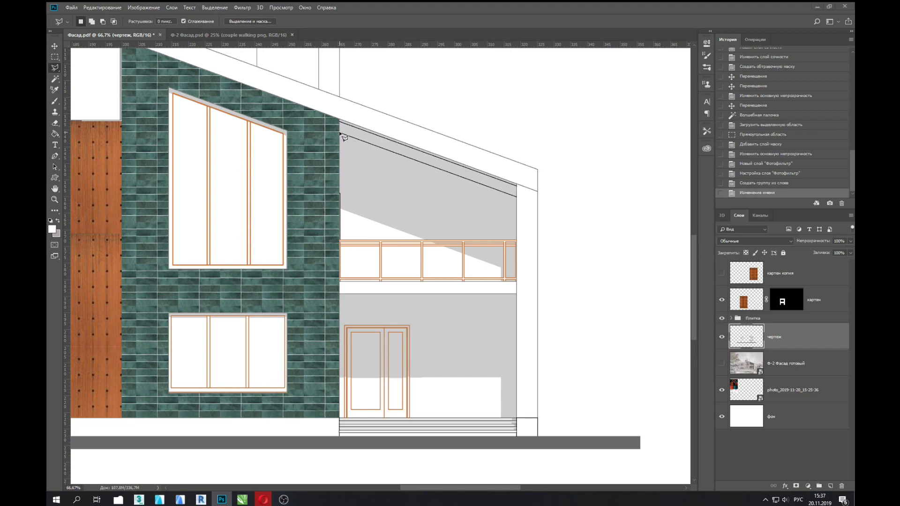
click(518, 197)
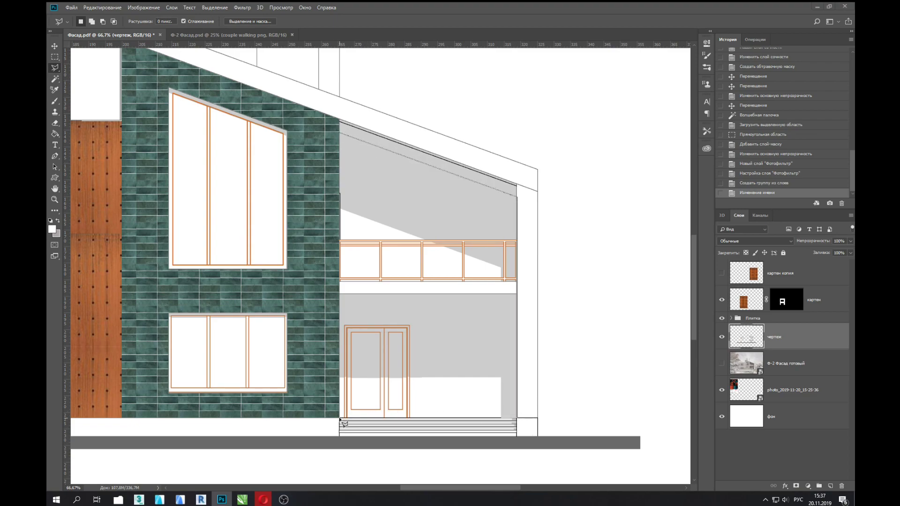
click(342, 134)
scroll(420, 291, up, 1)
scroll(420, 292, up, 1)
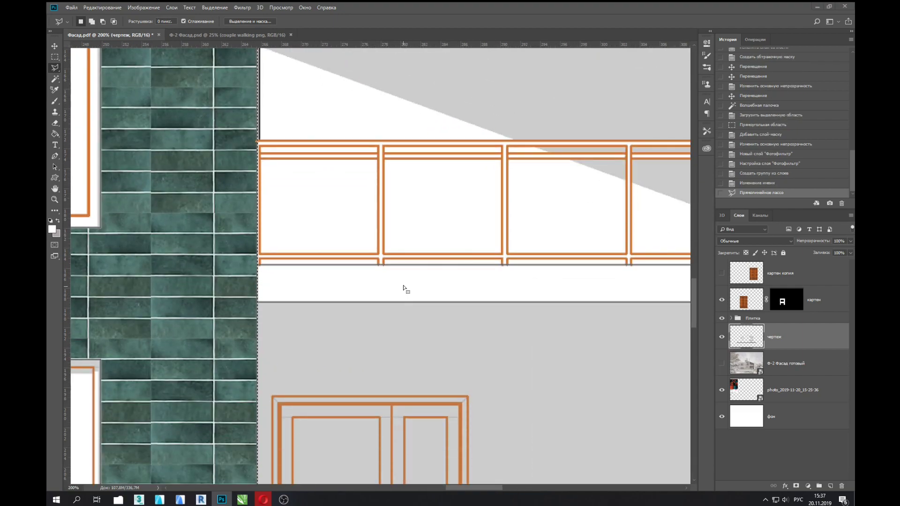
scroll(404, 292, up, 1)
scroll(472, 291, down, 2)
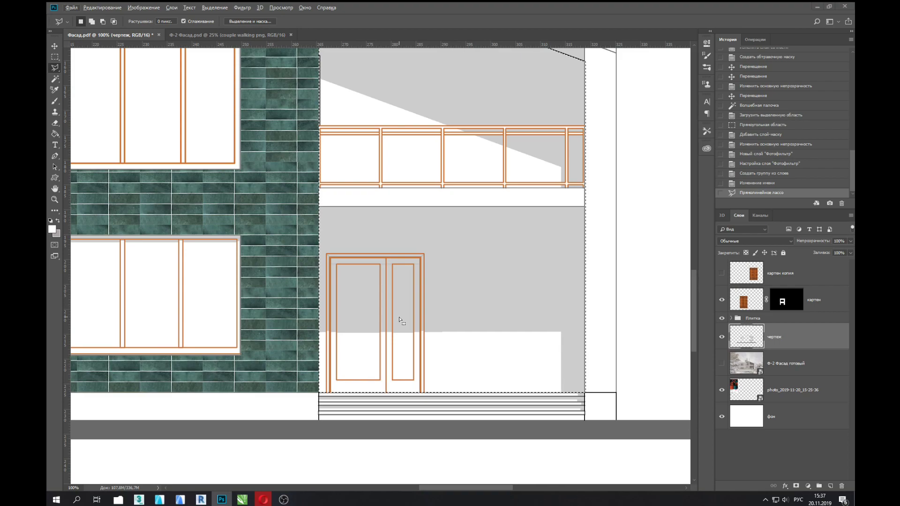
Subtract the door from the selection and make картен копия visible and active.
key(alt)
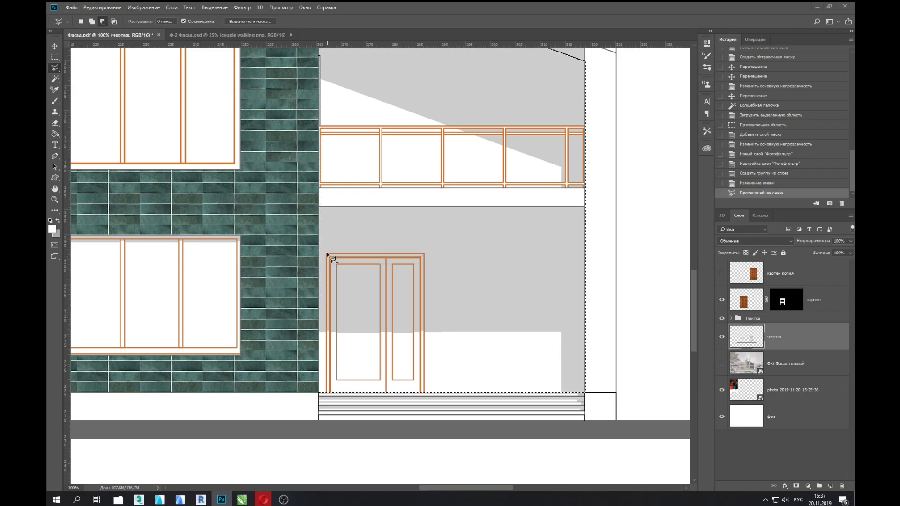
key(m)
drag(325, 253, 425, 392)
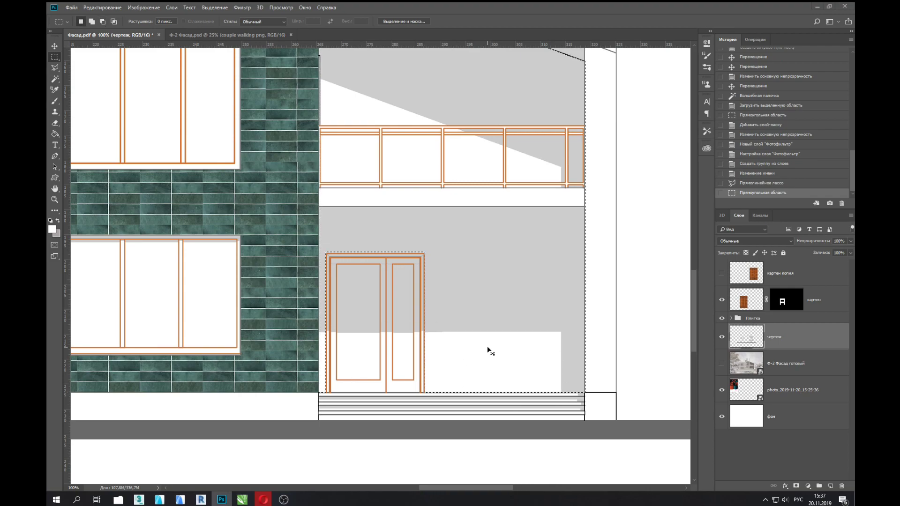
key(ctrl+0)
click(722, 274)
click(778, 273)
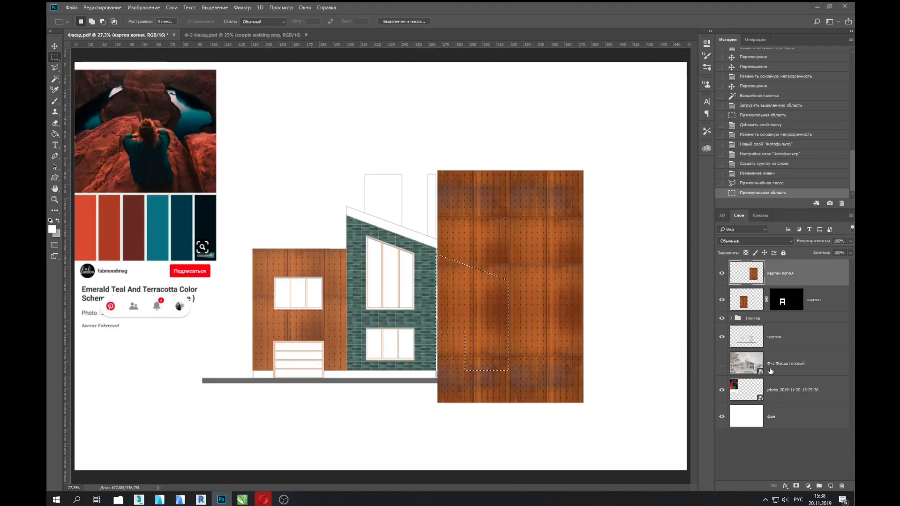
Mask картен копия to the right-wall selection and unlink the mask from the wood.
click(796, 486)
scroll(451, 323, up, 3)
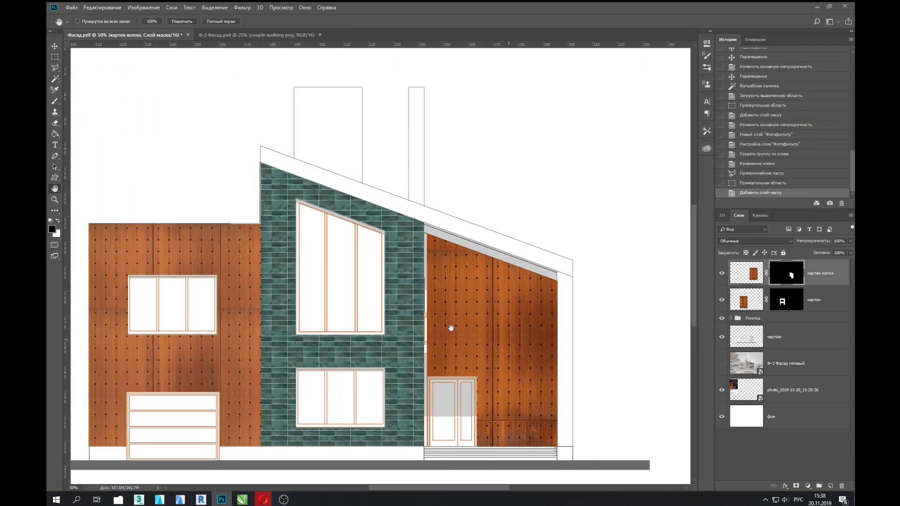
scroll(451, 328, up, 1)
click(766, 274)
mouse_move(486, 341)
mouse_down()
mouse_move(606, 331)
mouse_move(714, 360)
mouse_up()
click(722, 301)
click(722, 338)
Load the картен mask and marquee a thin strip along its top edge.
click(786, 300)
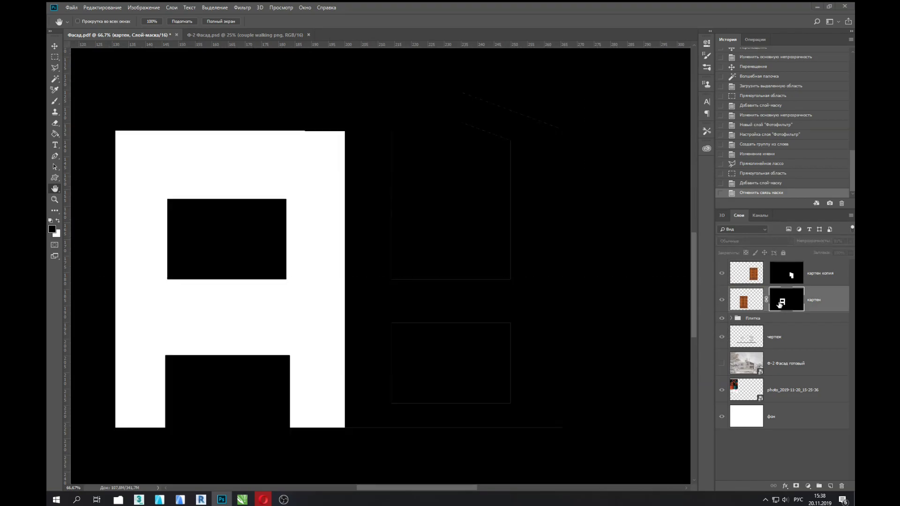
alt+click(780, 303)
scroll(499, 311, up, 3)
scroll(498, 311, left, 3)
scroll(495, 311, left, 3)
scroll(471, 284, up, 2)
key(m)
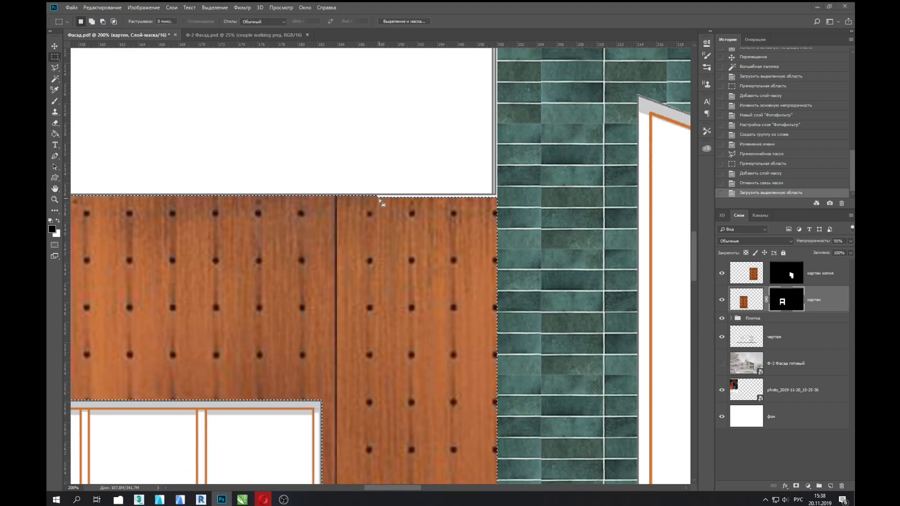
click(382, 195)
drag(378, 196, 497, 200)
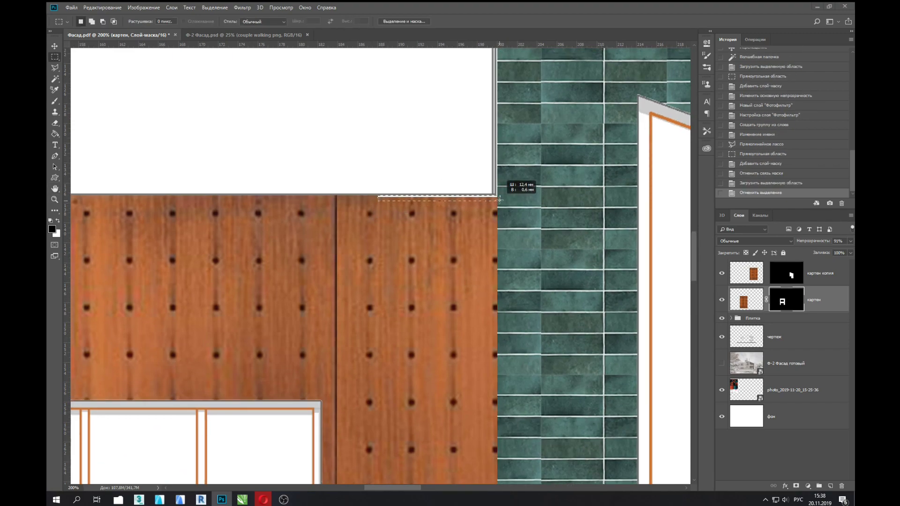
Fill the thin gap in the картен mask with the Paint Bucket and deselect.
key(g)
click(453, 214)
click(425, 204)
key(ctrl+d)
key(h)
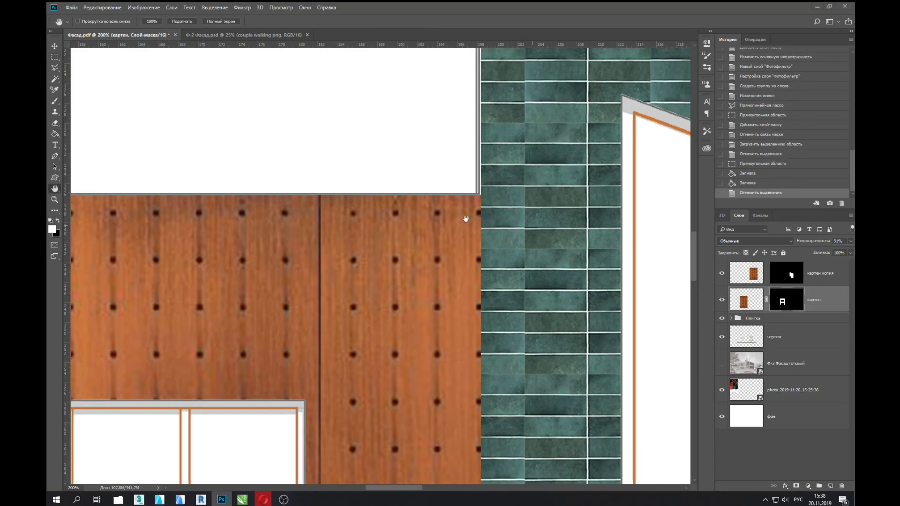
scroll(486, 224, right, 10)
key(ctrl+plus)
key(ctrl+minus)
key(ctrl+minus)
key(ctrl+minus)
Align the right wood panel's seams using a temporary guide, then lower it to 49% opacity.
key(ctrl+plus)
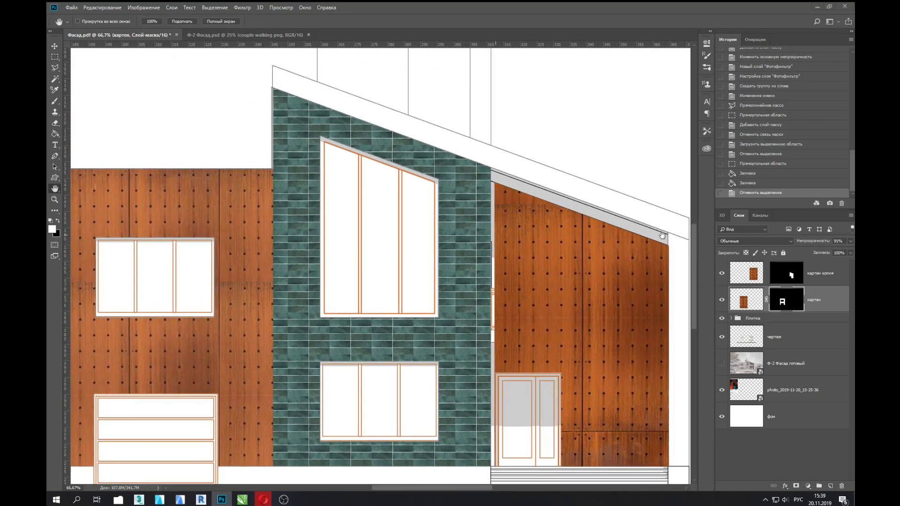
key(v)
click(591, 306)
drag(573, 309, 569, 310)
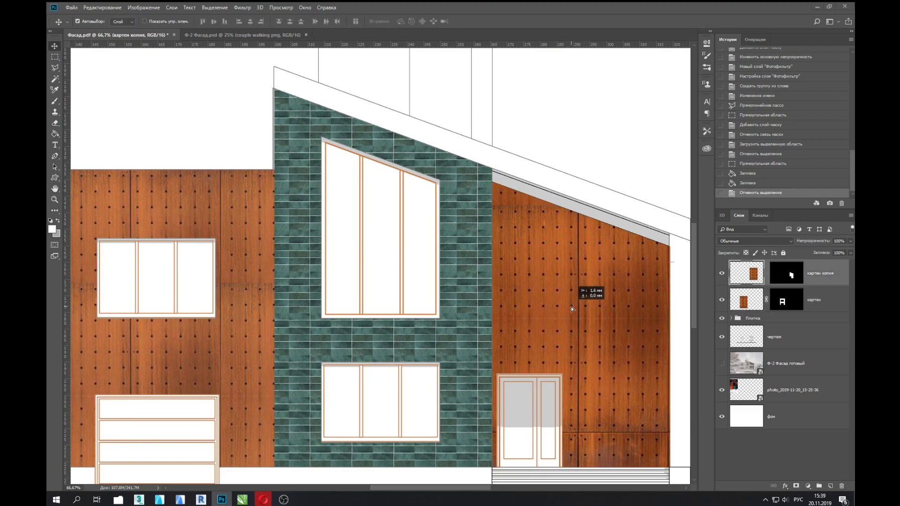
scroll(586, 284, down, 2)
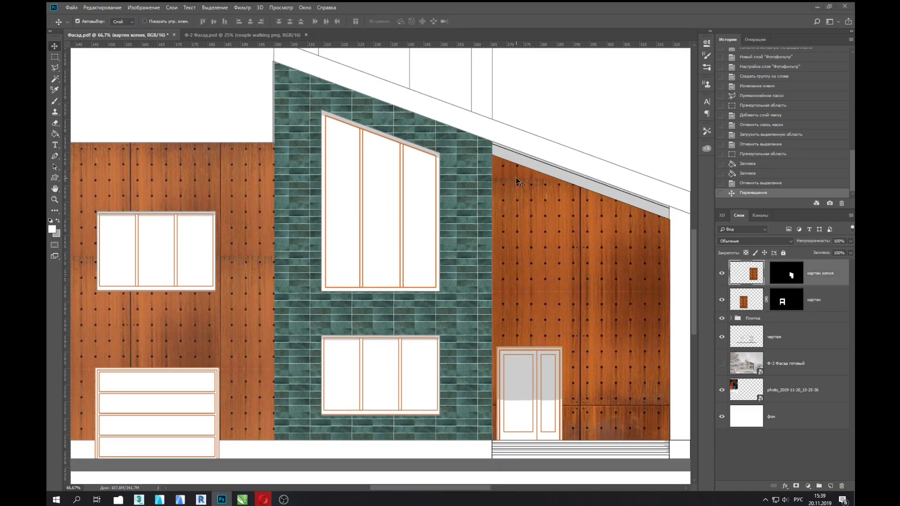
drag(518, 181, 518, 206)
drag(302, 45, 274, 258)
drag(544, 270, 549, 234)
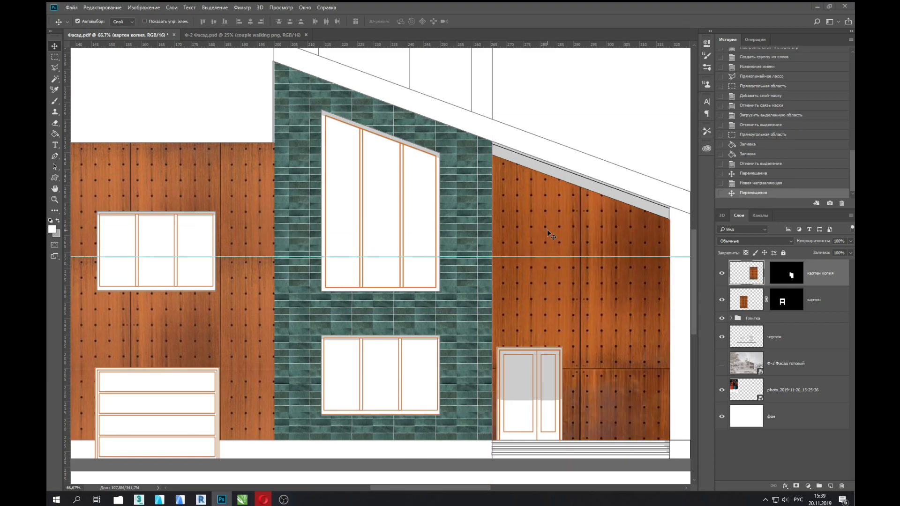
drag(680, 257, 611, 46)
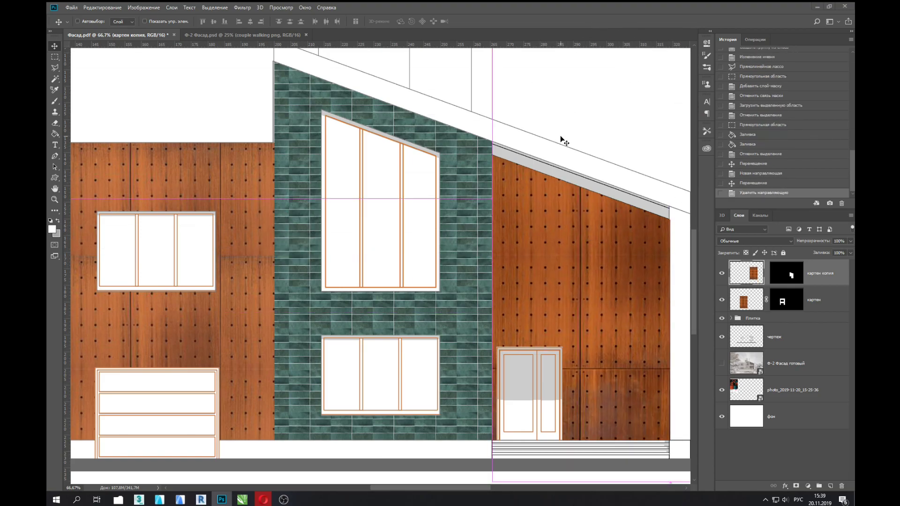
key(ctrl+minus)
key(ctrl+minus)
drag(849, 242, 837, 252)
Set картен to 91% and плитка копия to 77% opacity, then view Ф-2 Фасад.psd.
key(alt+bracketleft)
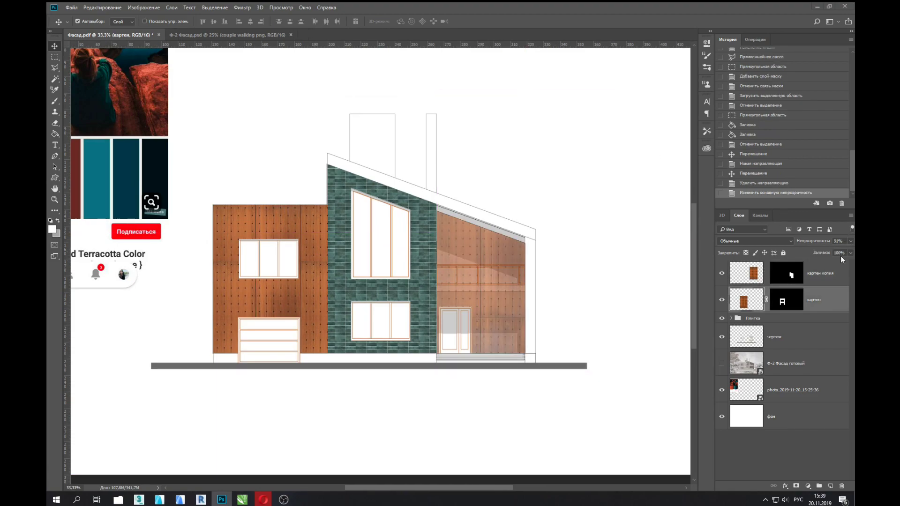
drag(847, 251, 841, 255)
key(alt+bracketleft)
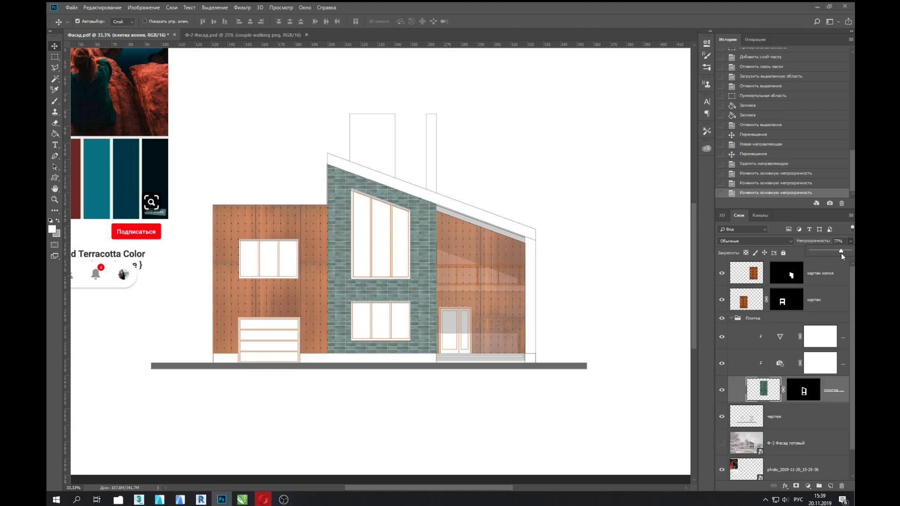
key(ctrl+0)
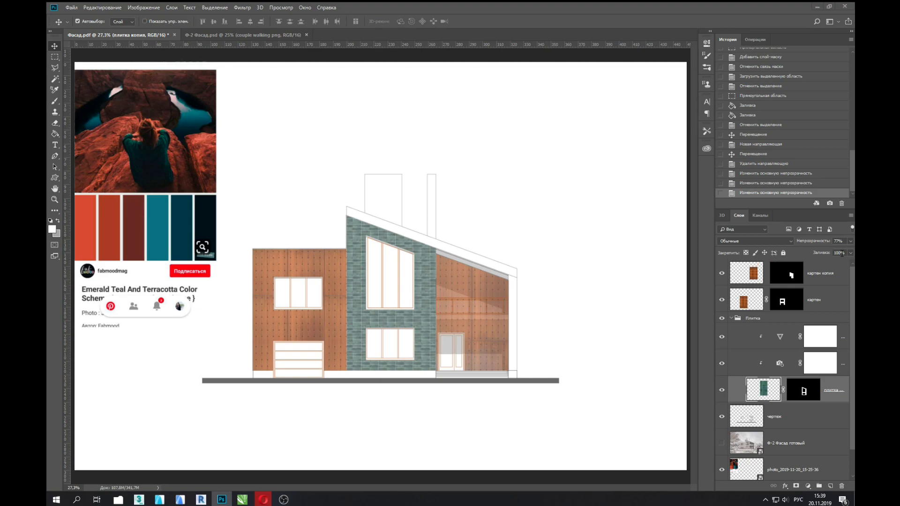
click(252, 36)
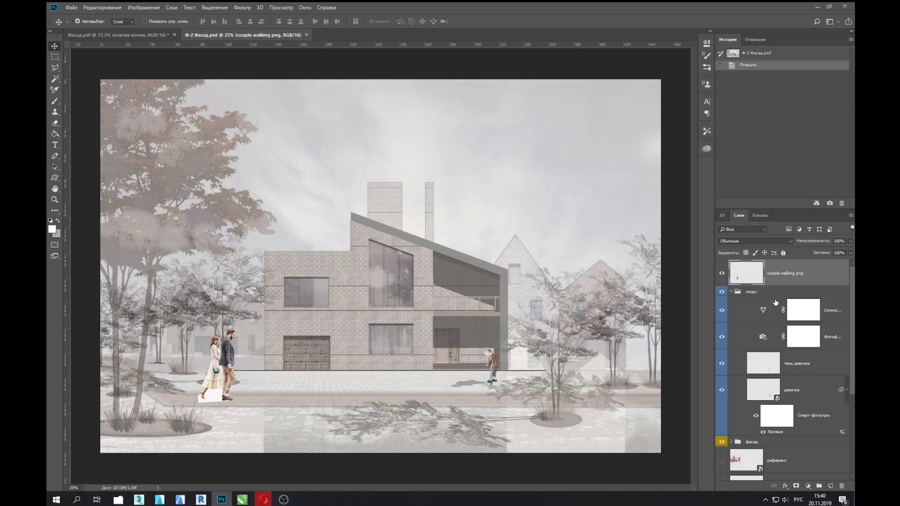
Collapse the люди group and browse the антураж group's тено деревья layers in the reference render.
click(731, 291)
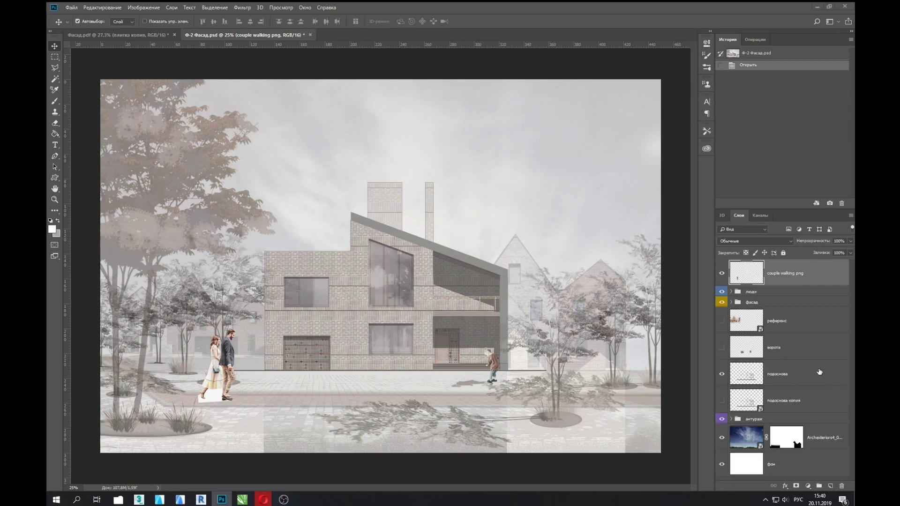
click(794, 359)
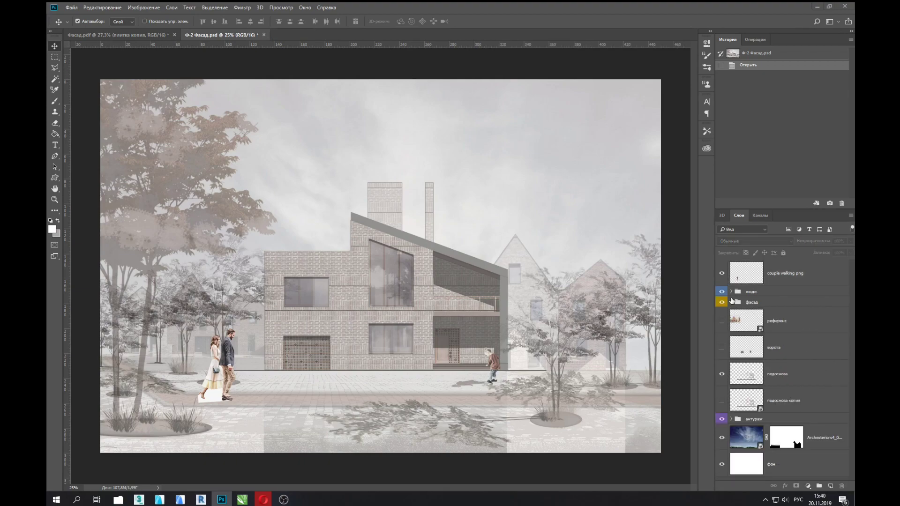
click(743, 419)
click(731, 419)
click(746, 430)
scroll(742, 330, down, 3)
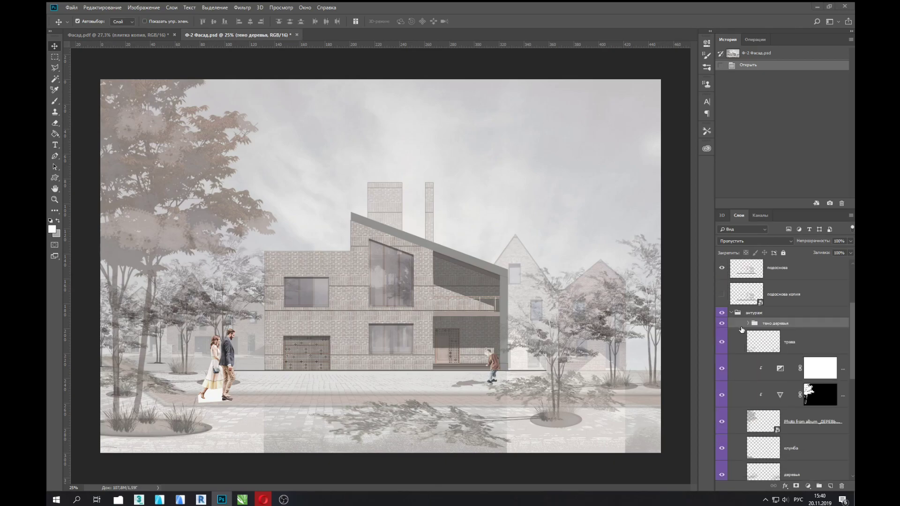
click(732, 313)
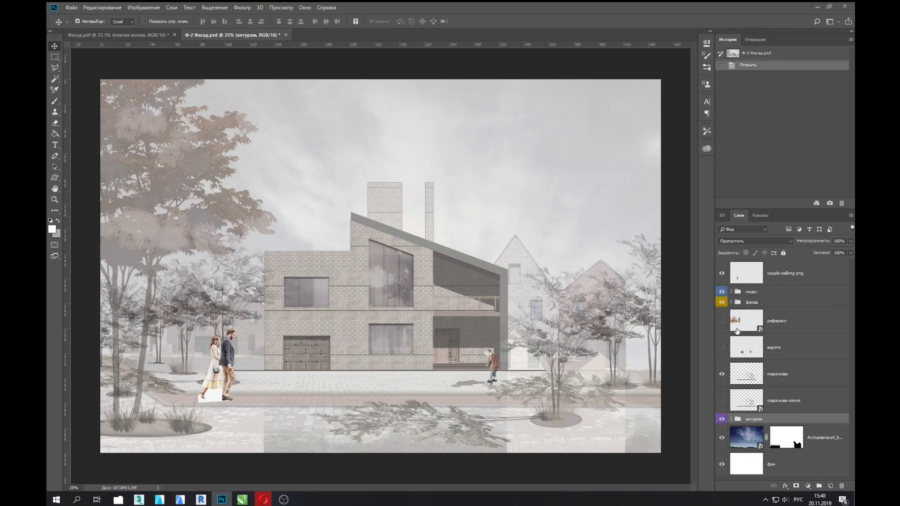
Inspect the фасад group's окна and подоснова layers, then return to Фасад.pdf.
click(731, 302)
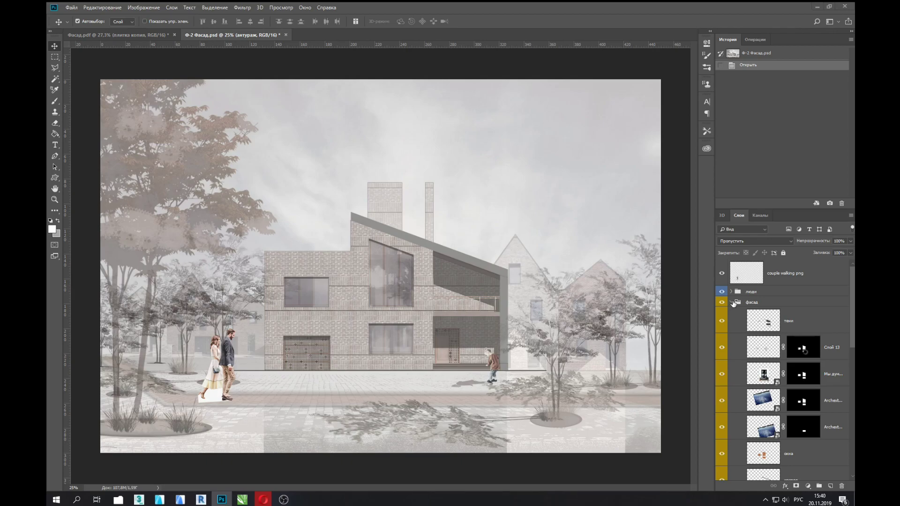
scroll(733, 305, down, 2)
scroll(769, 328, up, 1)
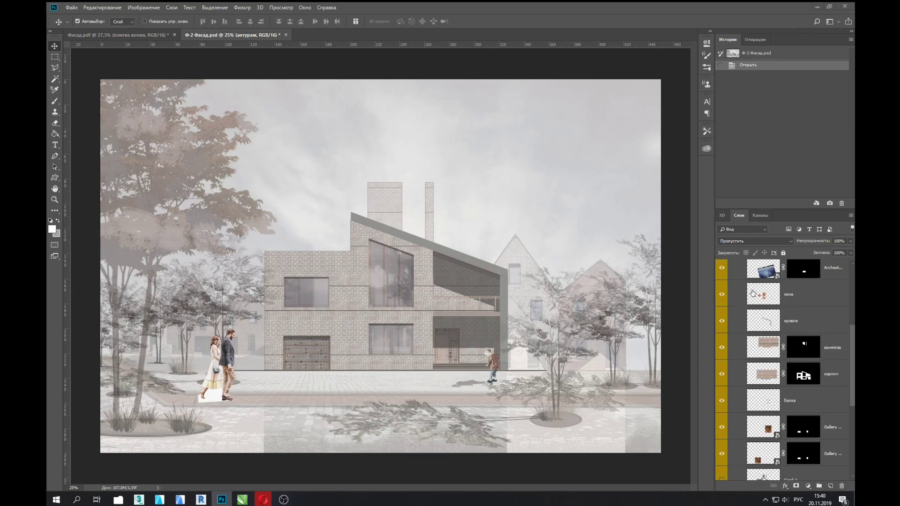
click(767, 295)
scroll(767, 308, up, 1)
scroll(768, 307, down, 3)
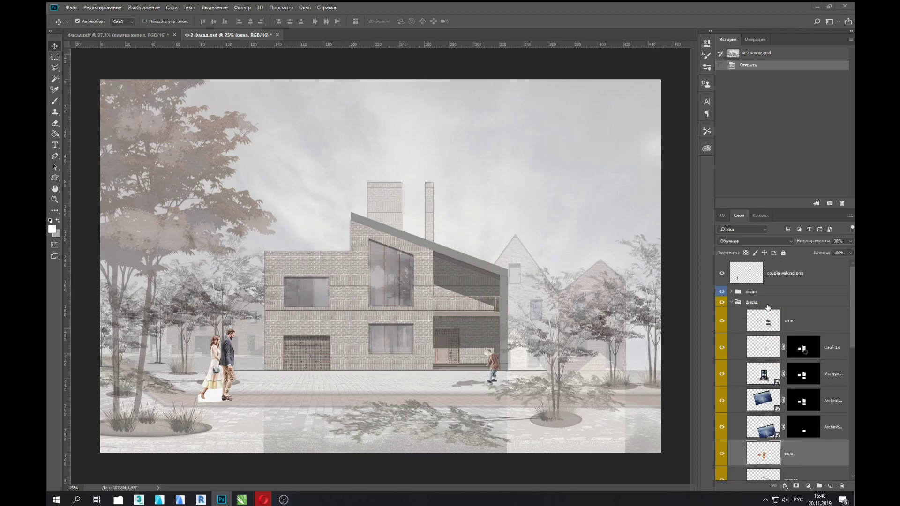
scroll(760, 324, down, 4)
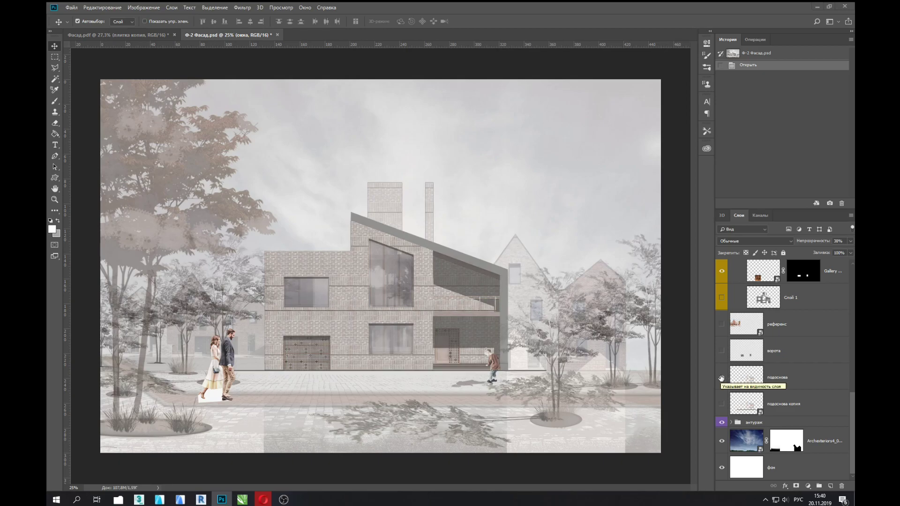
click(746, 378)
key(ctrl+Tab)
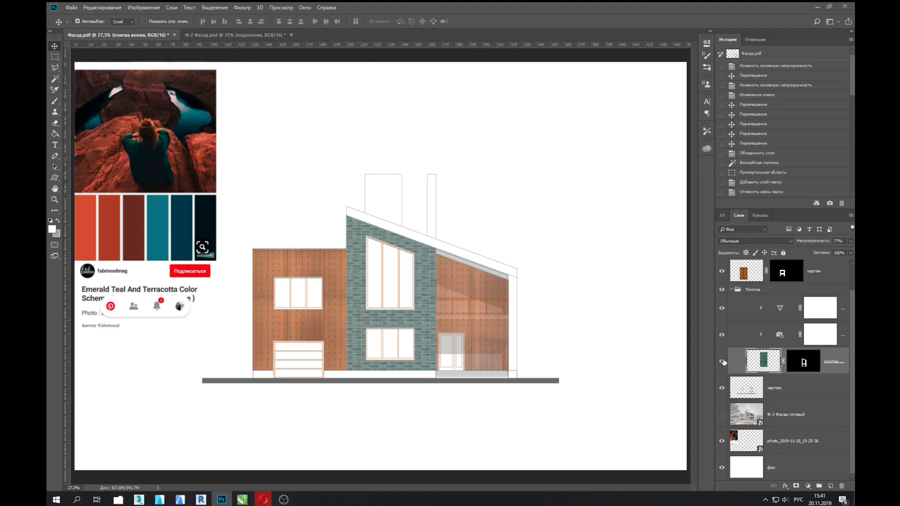
Group the wood cladding layers into a group named Картен.
click(733, 291)
click(760, 271)
key(ctrl+g)
text(тен)
key(Return)
Erase the grey ground bar beneath the facade on the чертеж layer.
key(ctrl+plus)
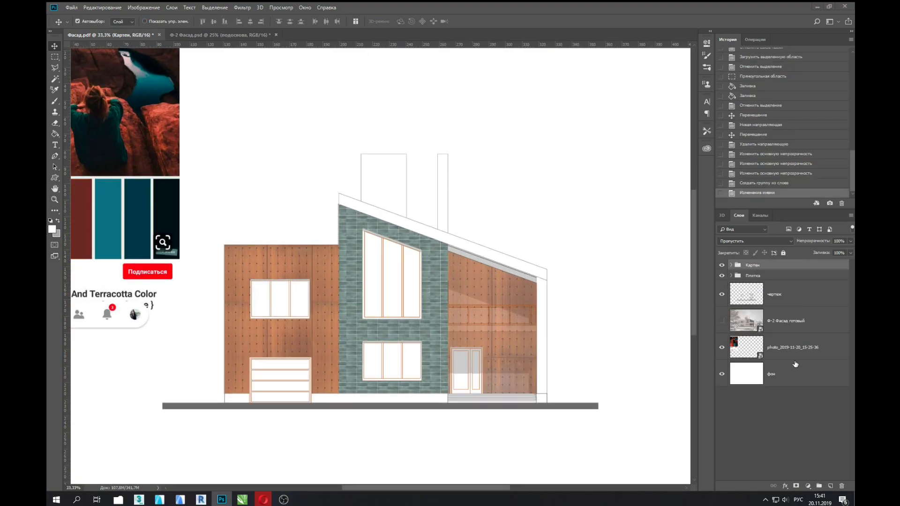
click(795, 364)
click(782, 302)
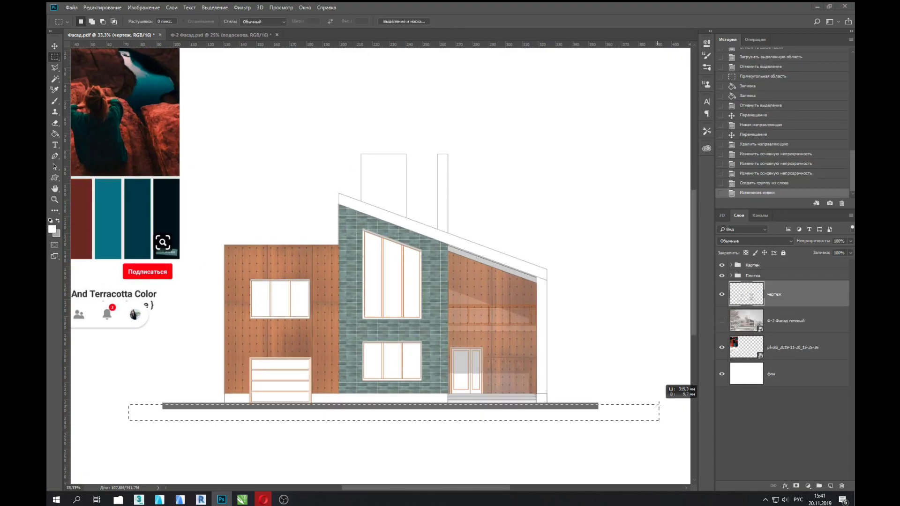
drag(431, 419, 665, 406)
key(Delete)
key(ctrl+d)
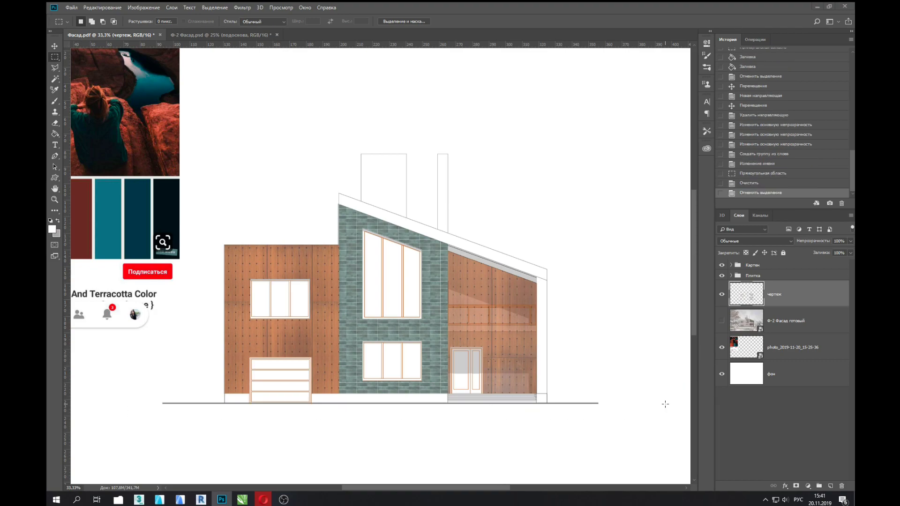
click(195, 32)
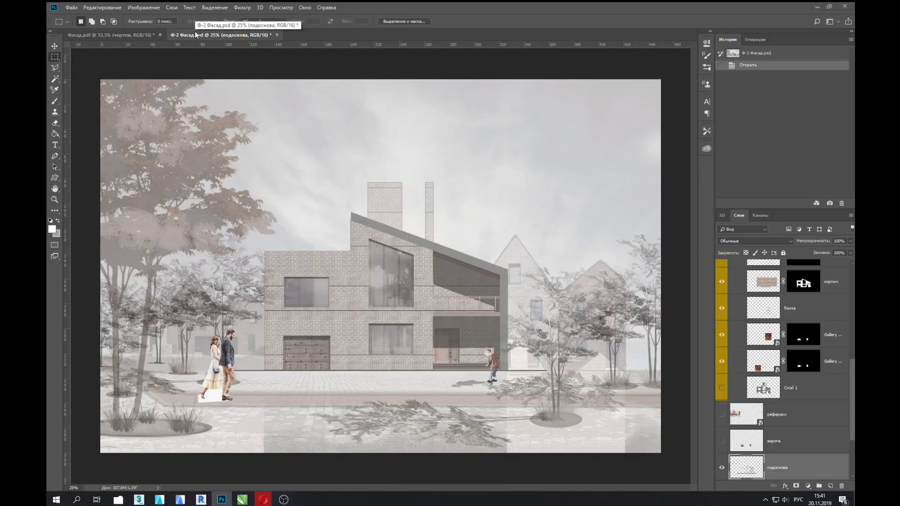
click(129, 31)
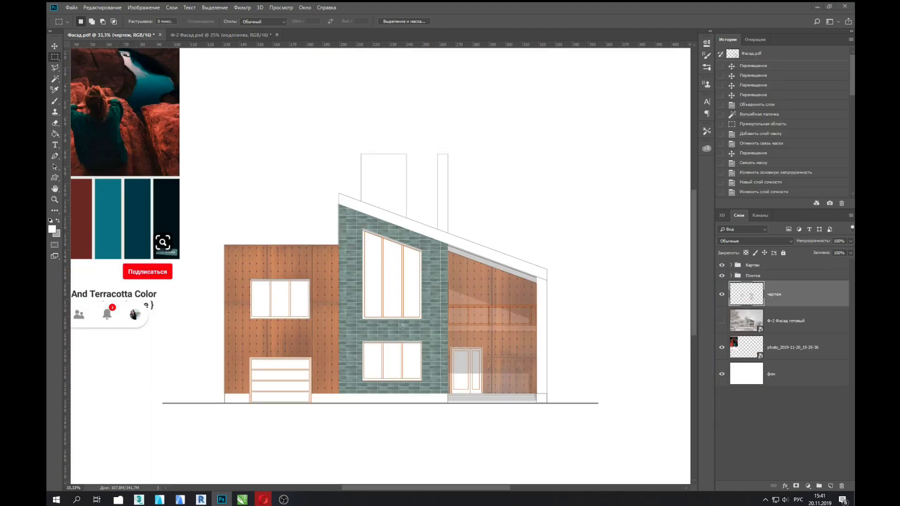
key(ctrl+plus)
Select the roof edge corner, bottom step and plinth strip with Magic Wand and Marquee.
key(w)
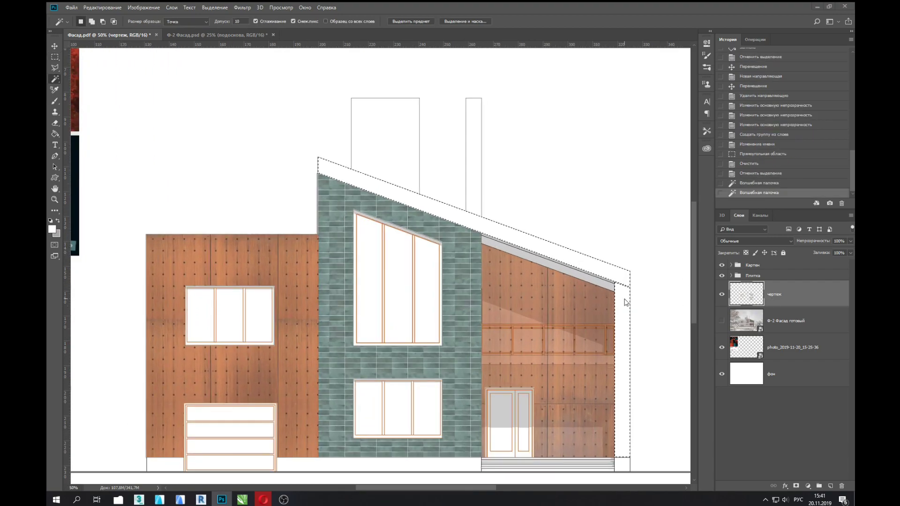
key(ctrl+plus)
key(m)
drag(435, 254, 465, 267)
key(h)
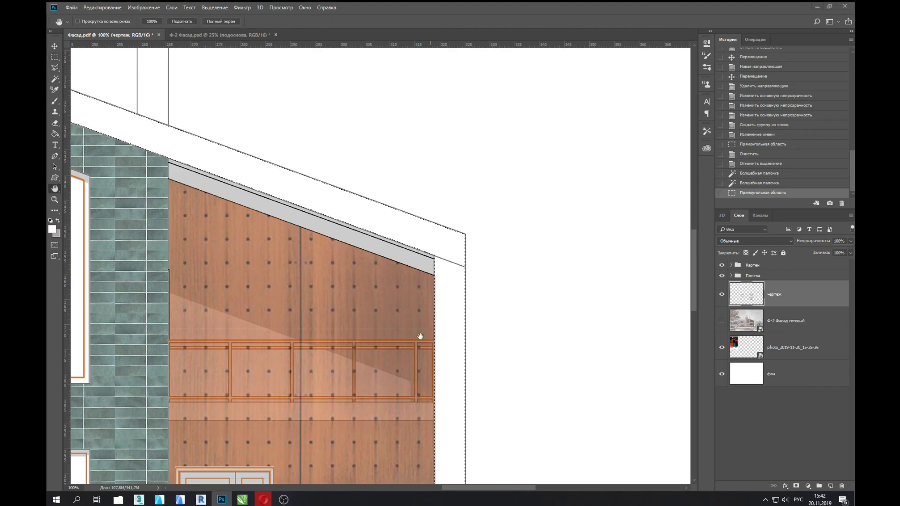
drag(420, 333, 448, 332)
key(w)
shift+click(532, 293)
key(m)
mouse_move(520, 265)
mouse_down()
mouse_move(548, 290)
mouse_move(343, 303)
mouse_up()
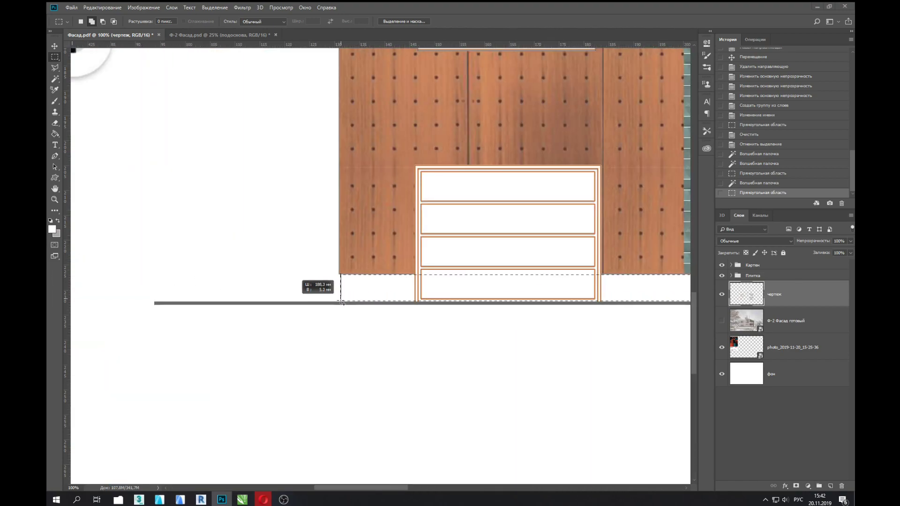
drag(344, 304, 340, 304)
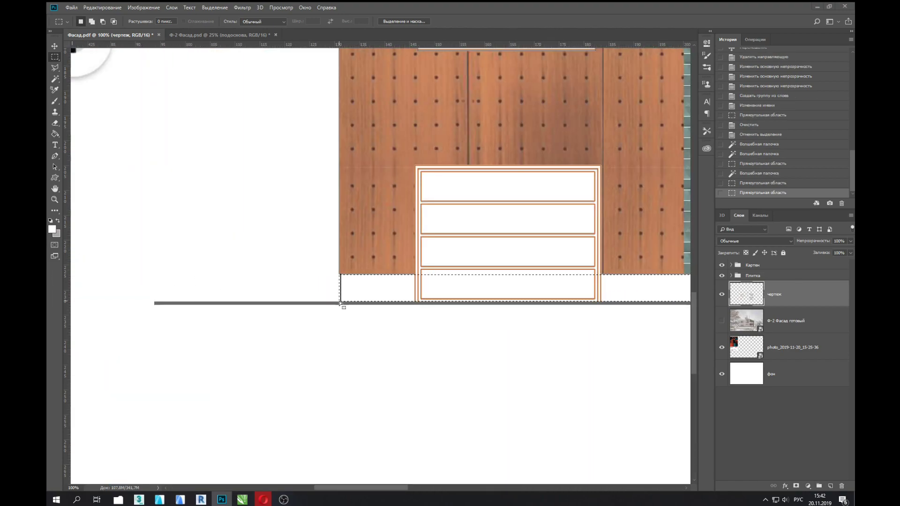
alt+drag(415, 263, 602, 334)
Add both chimney outlines to the selection.
key(ctrl+minus)
key(ctrl+minus)
key(ctrl+minus)
key(w)
shift+click(394, 183)
shift+click(443, 187)
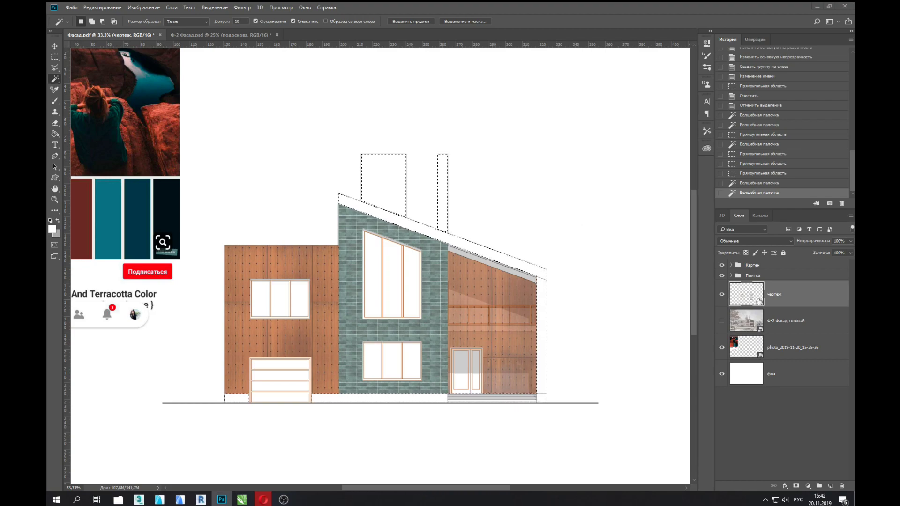
Add a new empty layer and pick dark brown #574942 as the Paint Bucket colour.
key(ctrl+shift+alt+n)
key(g)
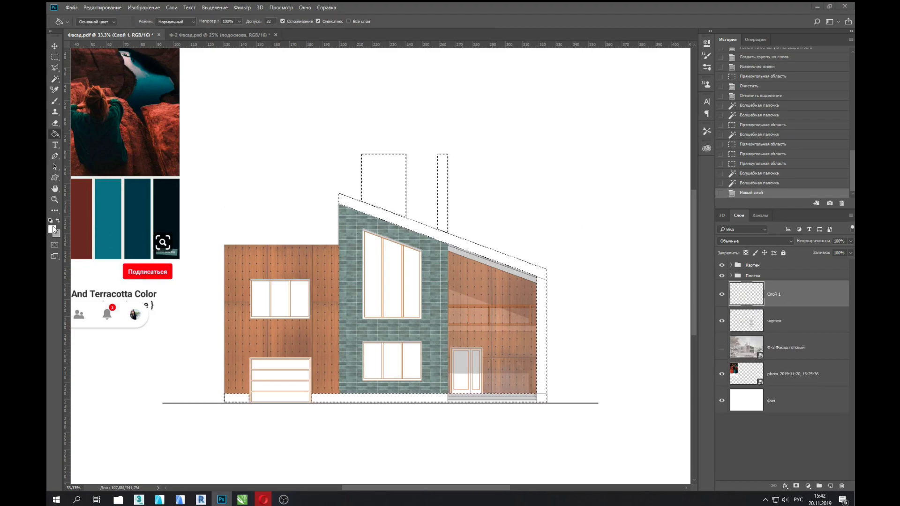
click(52, 228)
click(311, 341)
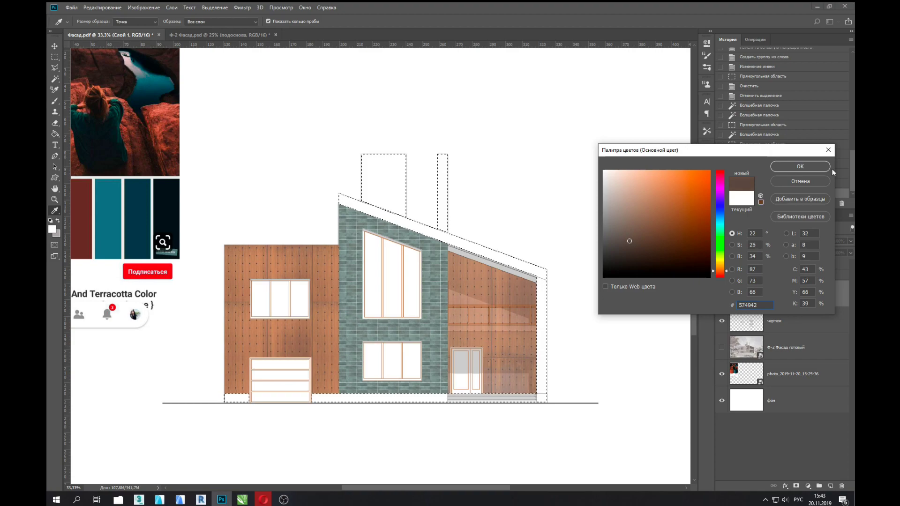
Fill the selected areas dark brown on the new layer and slightly lower its opacity.
click(801, 166)
click(434, 202)
key(ctrl+d)
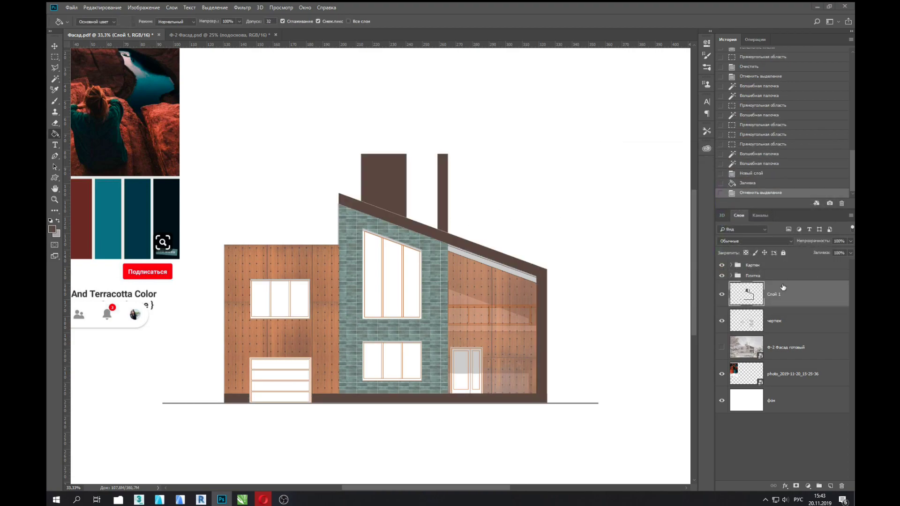
drag(850, 240, 849, 252)
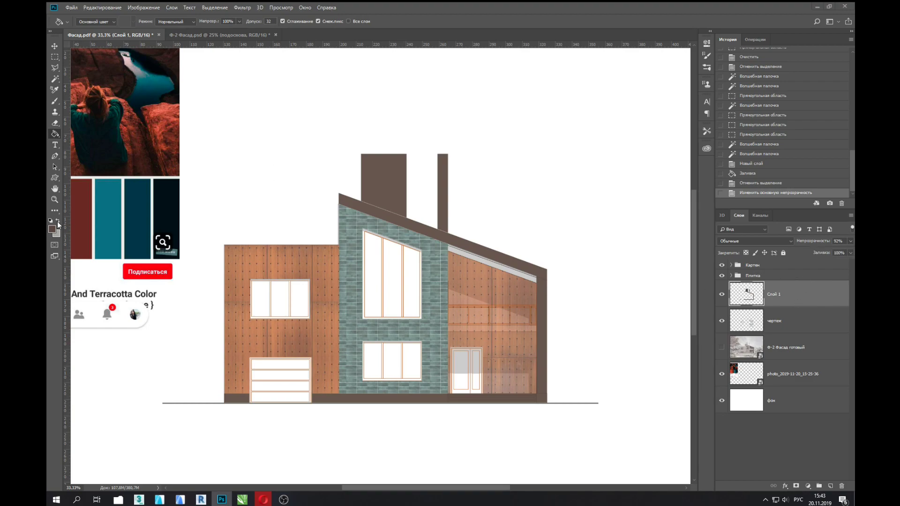
click(382, 182)
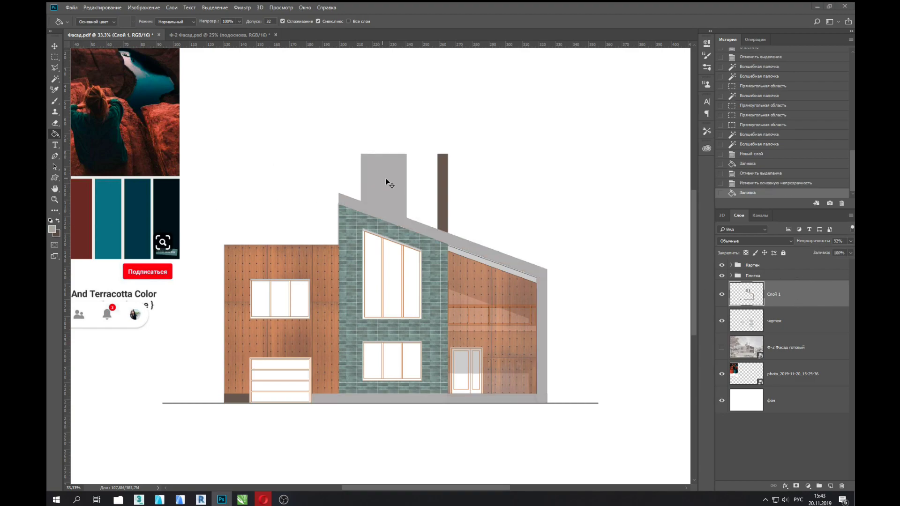
key(ctrl+z)
Reload the layer's shape, fill the roof and large chimney dark red, and set opacity 88%.
ctrl+click(746, 296)
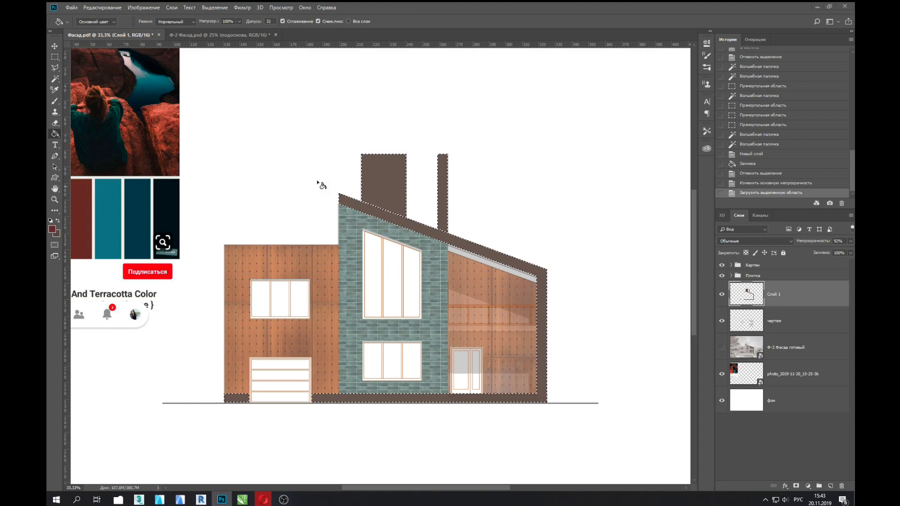
click(378, 185)
click(444, 175)
key(ctrl+d)
click(851, 241)
drag(847, 252, 845, 251)
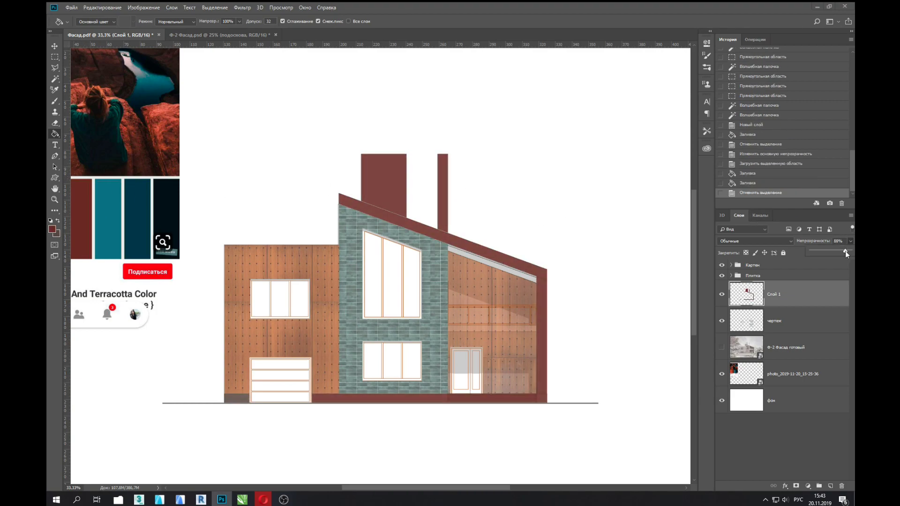
scroll(669, 223, up, 1)
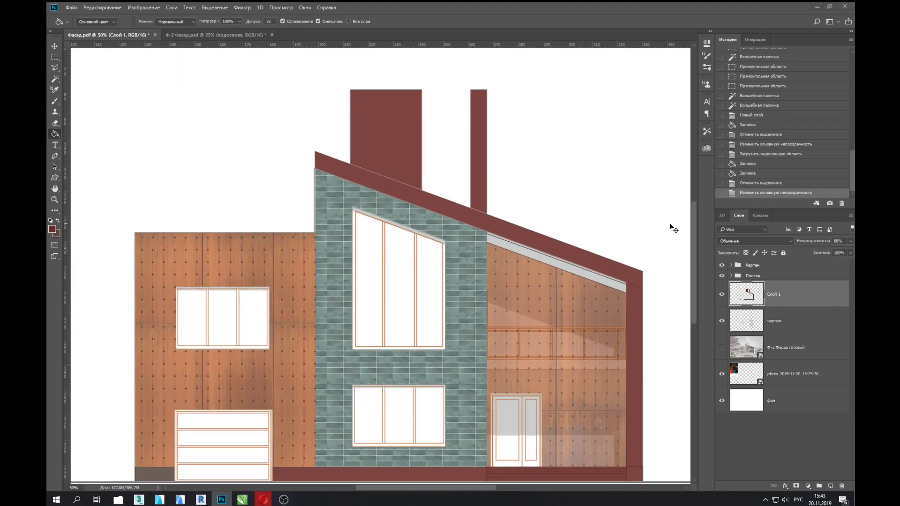
Fill a thin dark red band across the right wing's wood panel.
scroll(669, 224, up, 1)
drag(469, 281, 398, 252)
key(0)
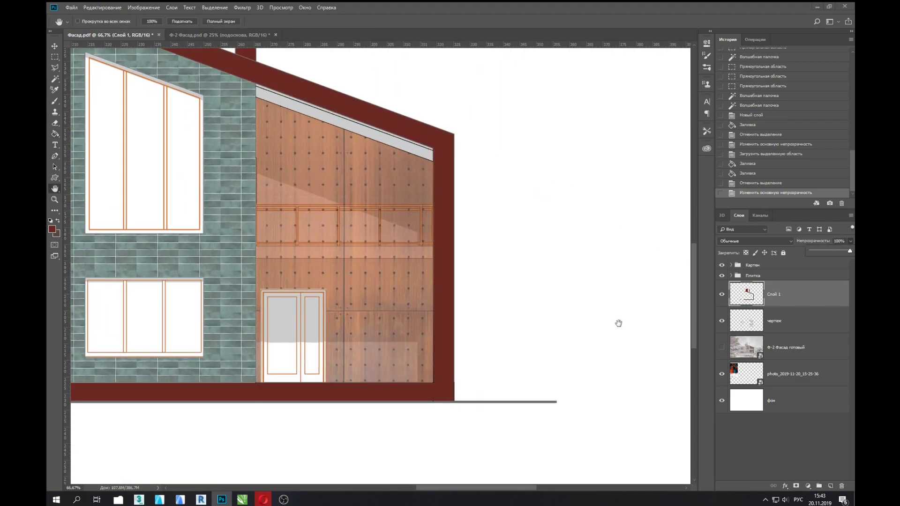
key(m)
drag(256, 258, 434, 245)
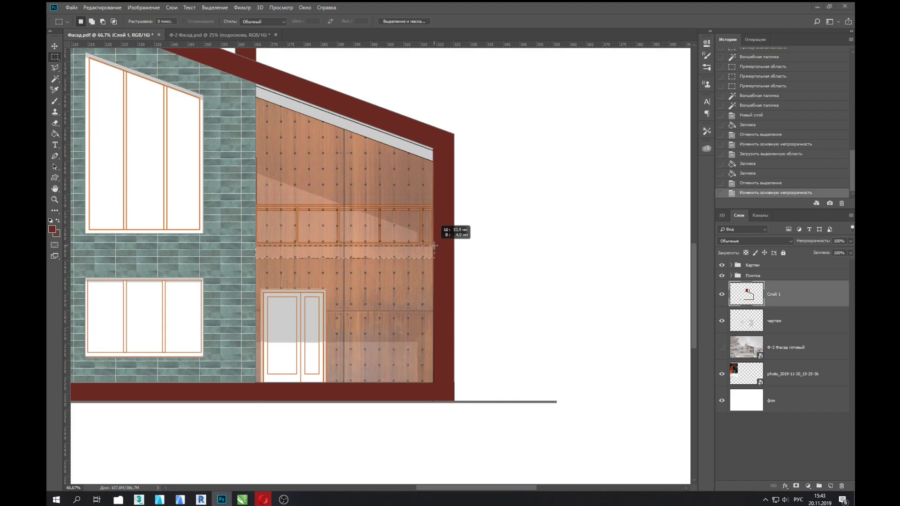
key(g)
click(422, 252)
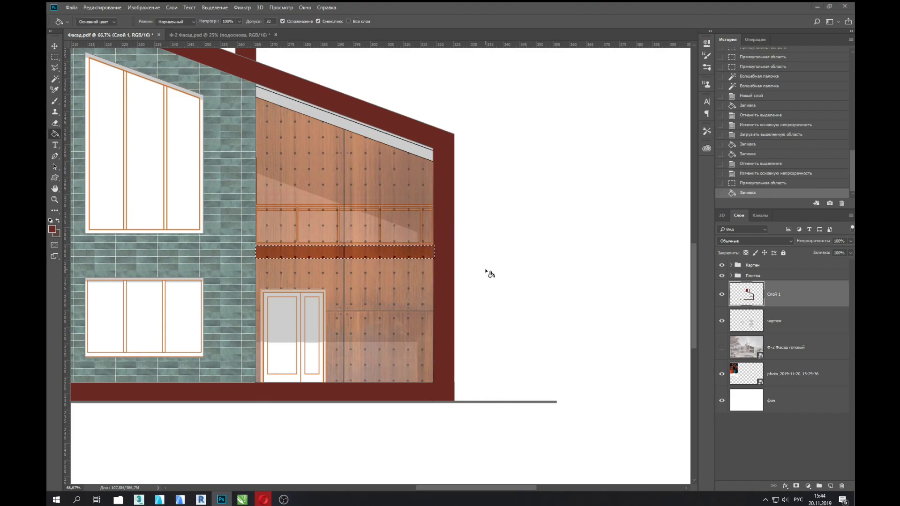
key(ctrl+z)
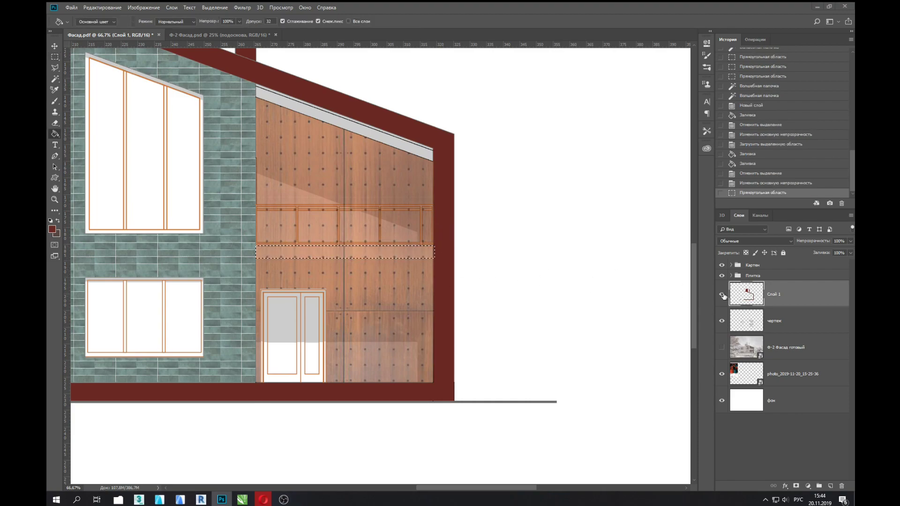
drag(724, 273, 722, 265)
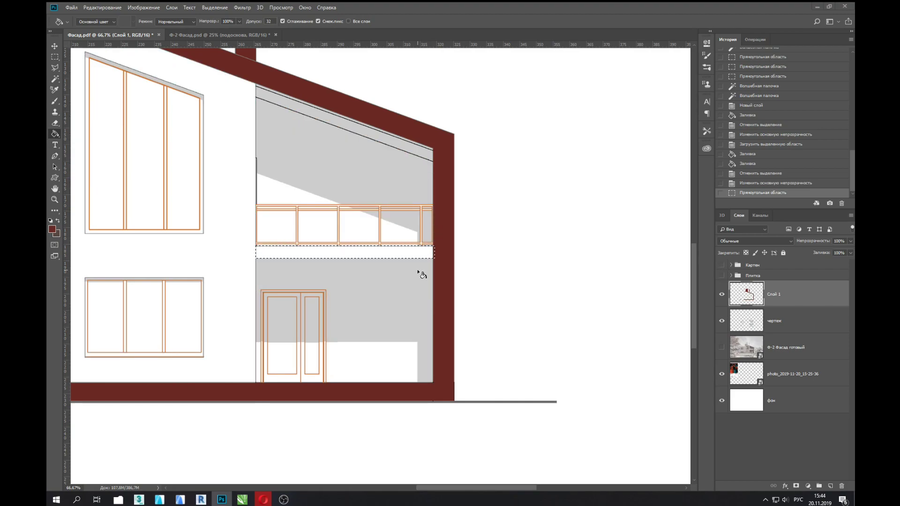
click(422, 257)
key(ctrl+d)
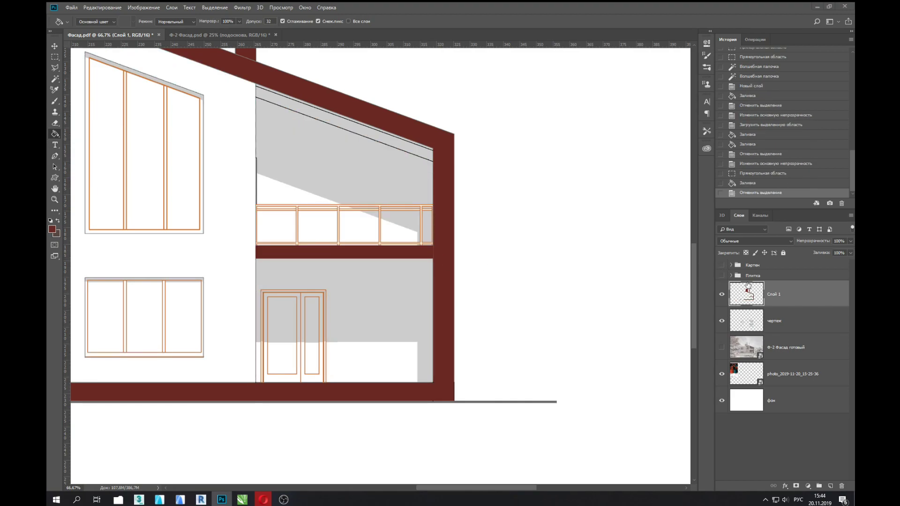
Move the red layer above the texture groups at 85% opacity, named дымоход/крыша/цоколь.
click(722, 275)
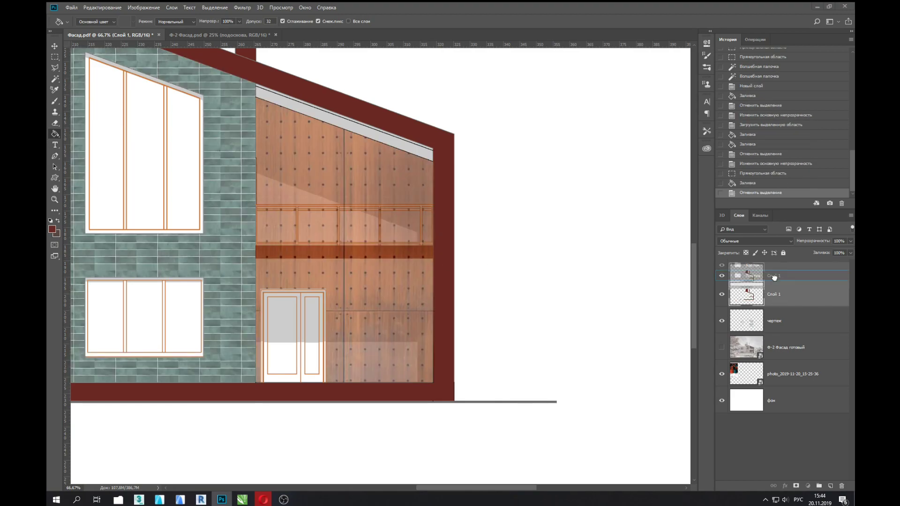
drag(777, 300, 771, 260)
click(850, 243)
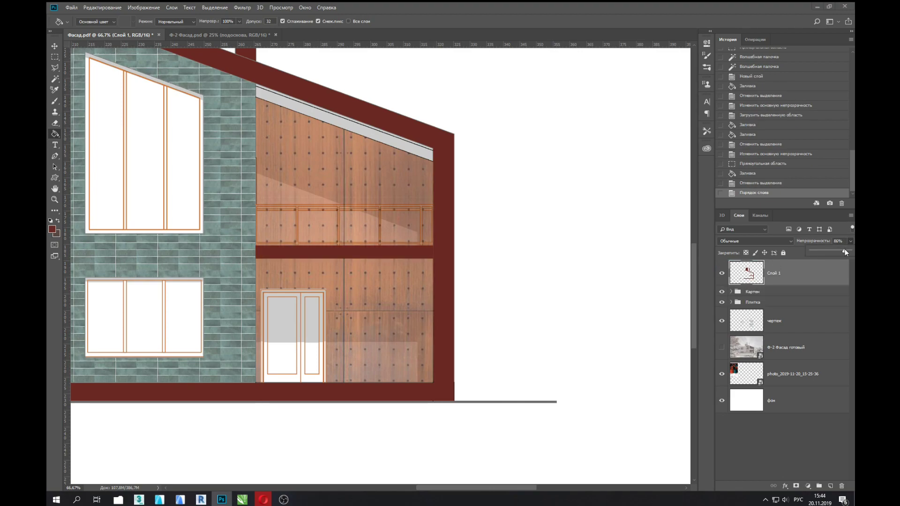
drag(845, 249, 845, 252)
key(ctrl+0)
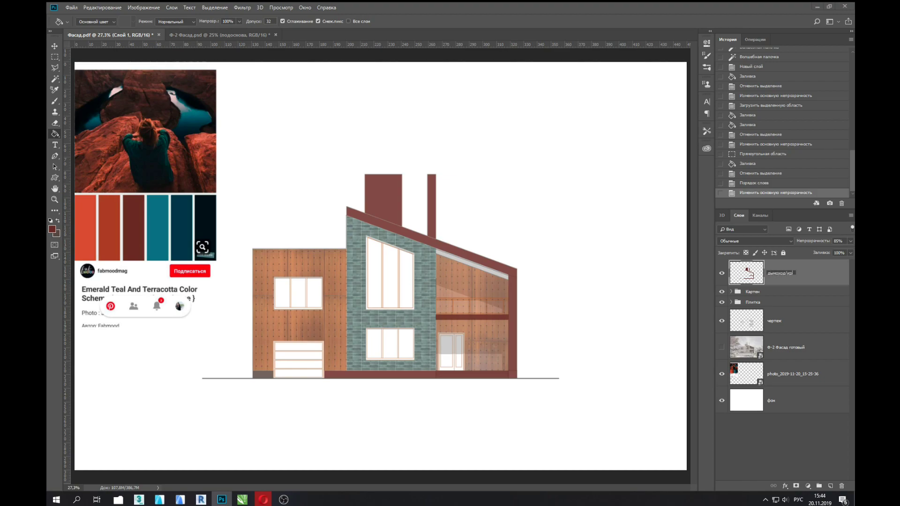
key(Return)
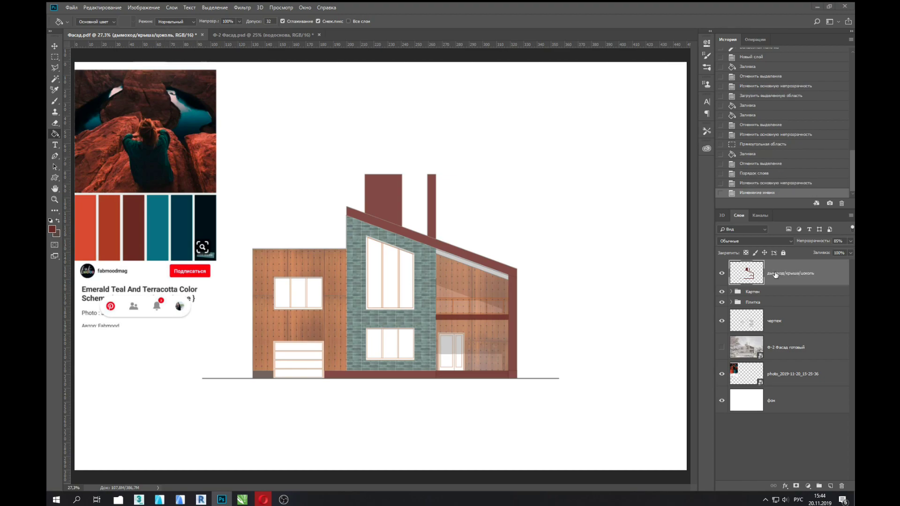
key(ctrl+minus)
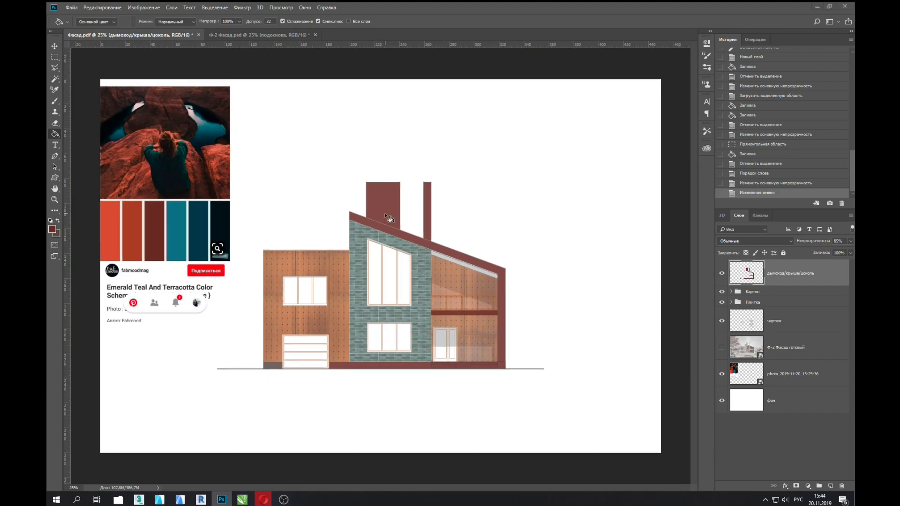
Place the rust texture from the Текстуры folder, scaled down over the facade's left wing.
key(ctrl+plus)
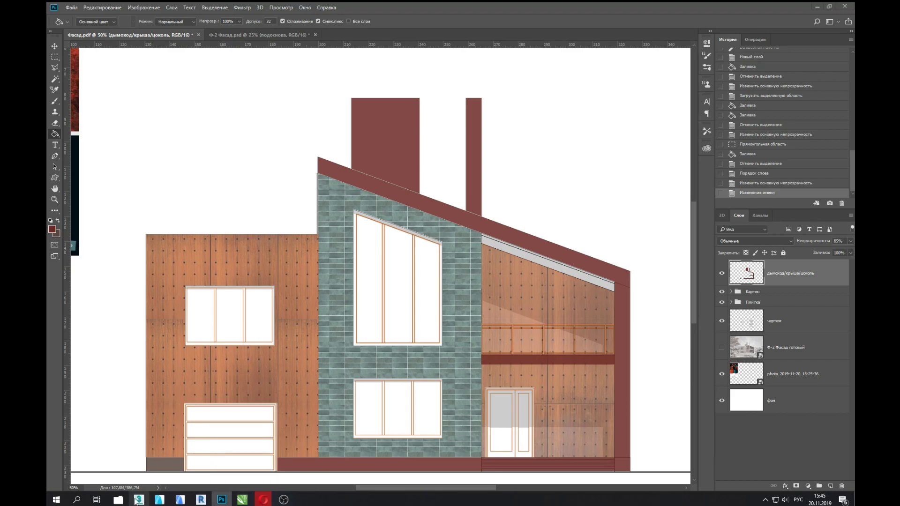
click(118, 501)
double_click(235, 123)
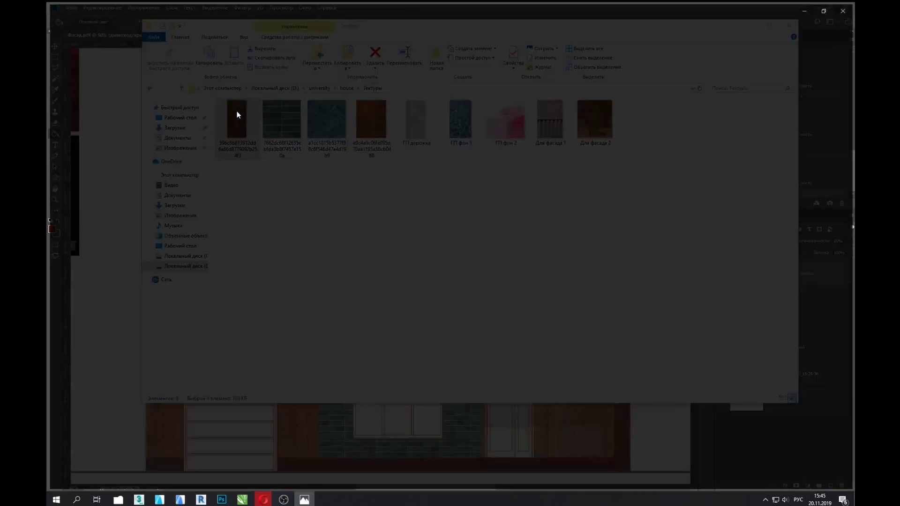
key(alt+F4)
drag(235, 123, 98, 222)
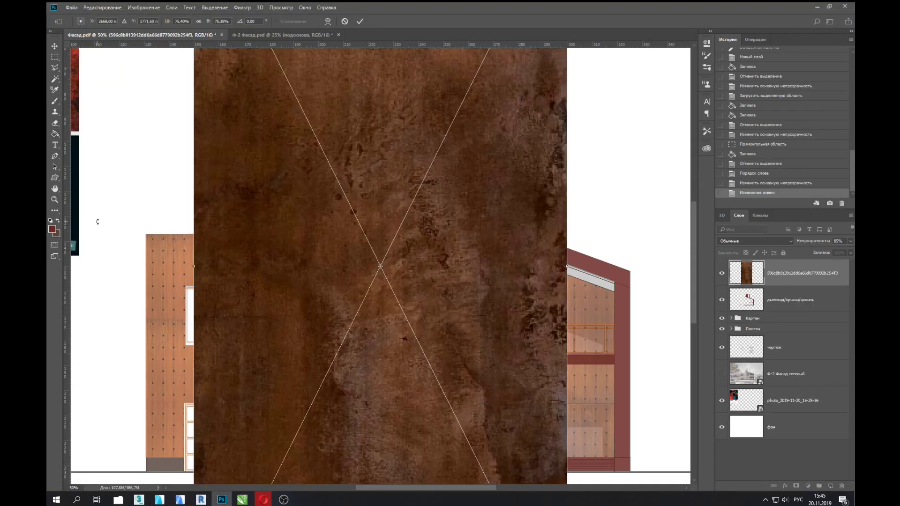
drag(482, 62, 372, 281)
drag(328, 370, 321, 225)
key(Return)
click(831, 488)
key(ctrl+z)
click(807, 486)
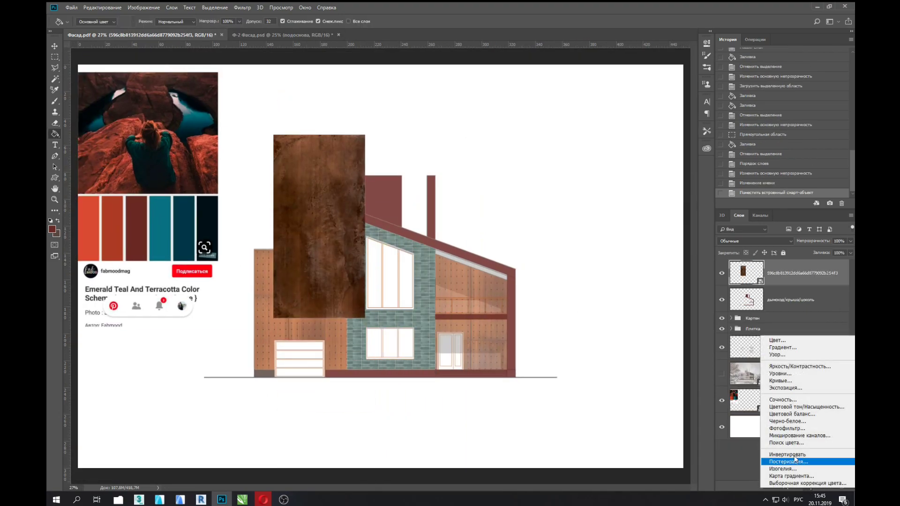
Add a dark red Photo Filter adjustment clipped to the rust texture.
click(797, 463)
click(586, 80)
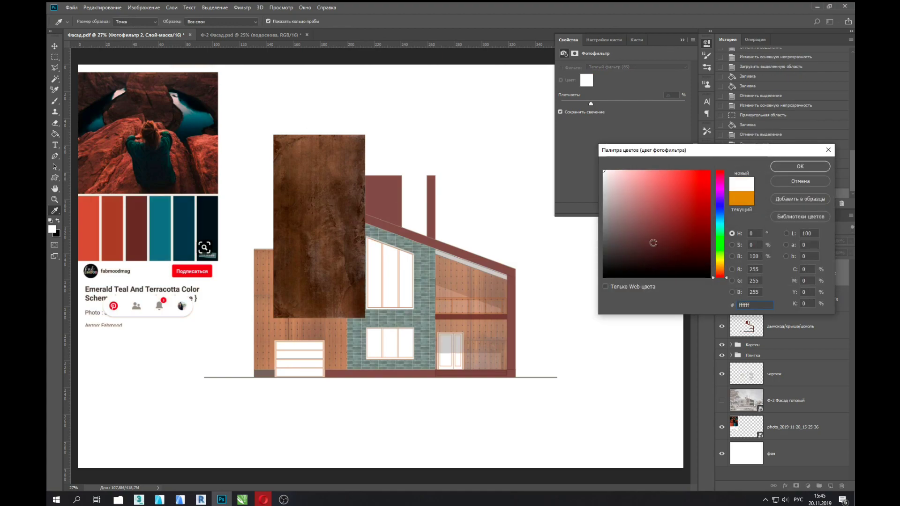
click(655, 250)
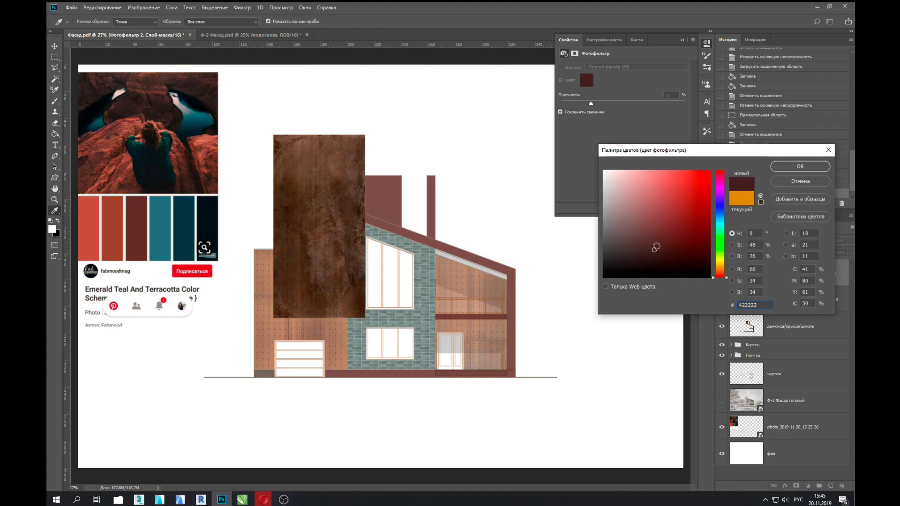
click(800, 167)
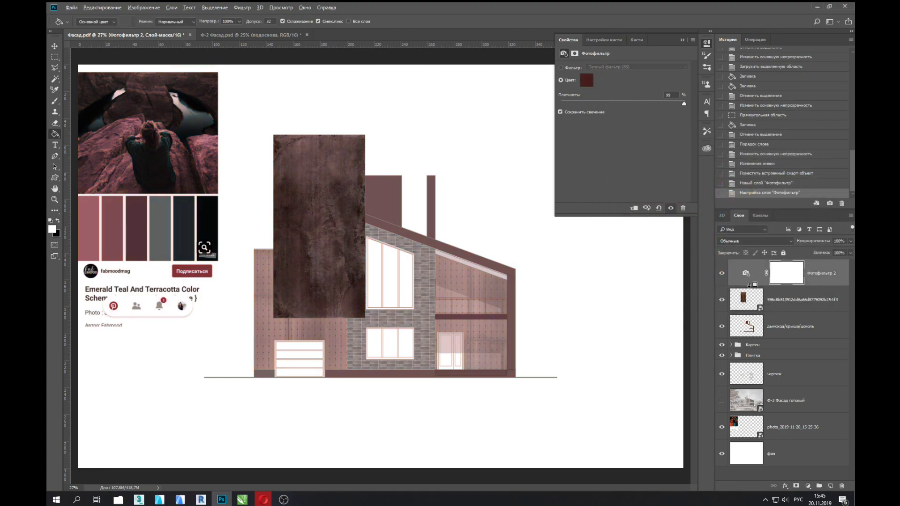
alt+click(749, 285)
key(alt+bracketright)
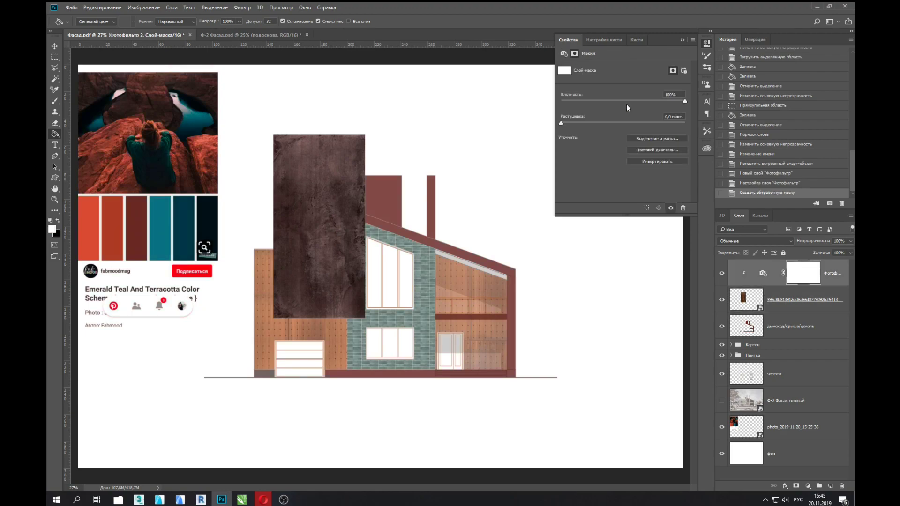
click(763, 273)
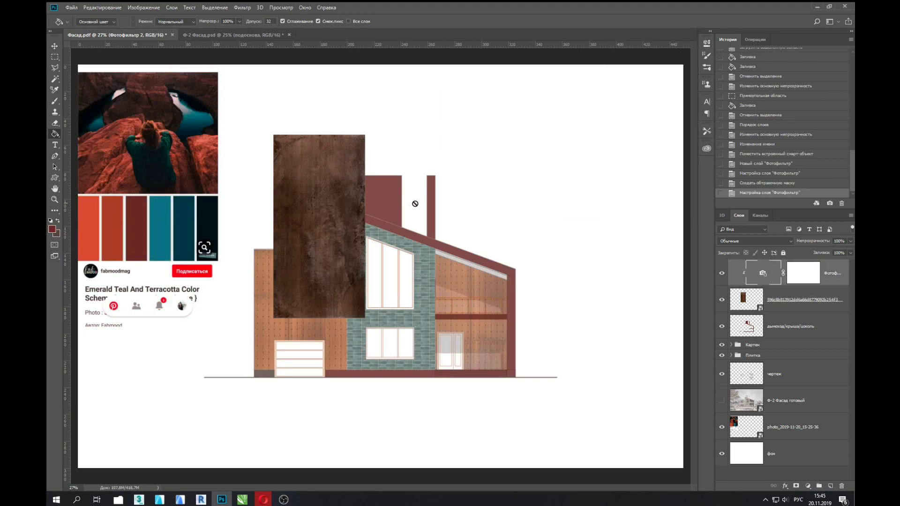
click(747, 299)
Change the Photo Filter colour to 612e2a.
click(746, 327)
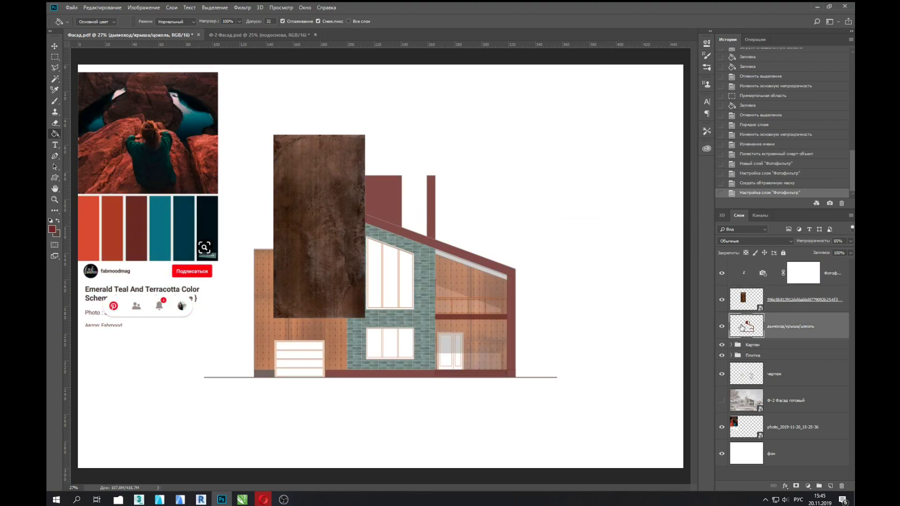
click(52, 229)
key(Escape)
click(747, 273)
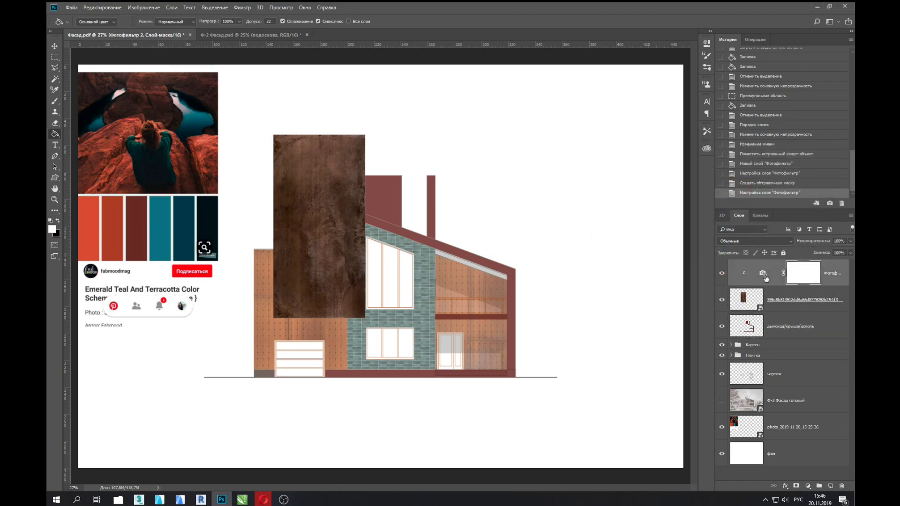
double_click(747, 273)
click(587, 80)
text(612e2a)
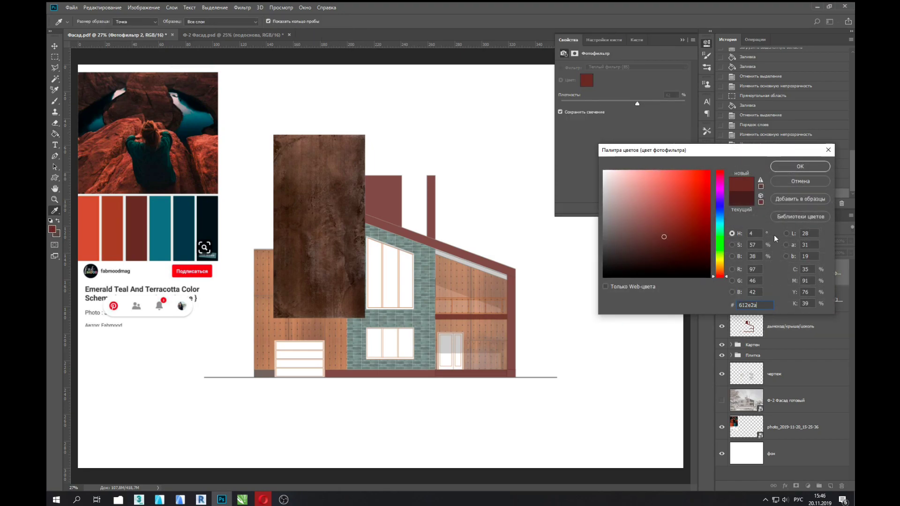
click(790, 168)
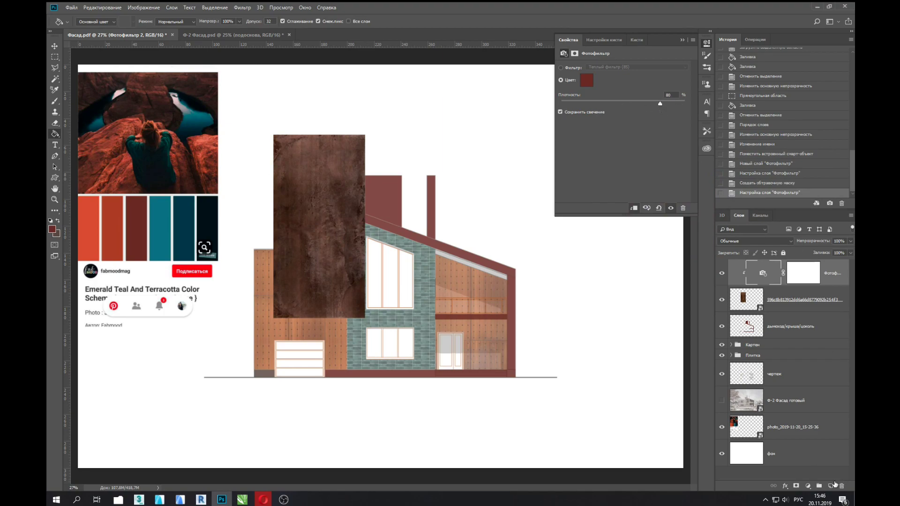
Add a clipped Selective Color adjustment and shift the texture's Reds sliders.
click(807, 485)
click(805, 481)
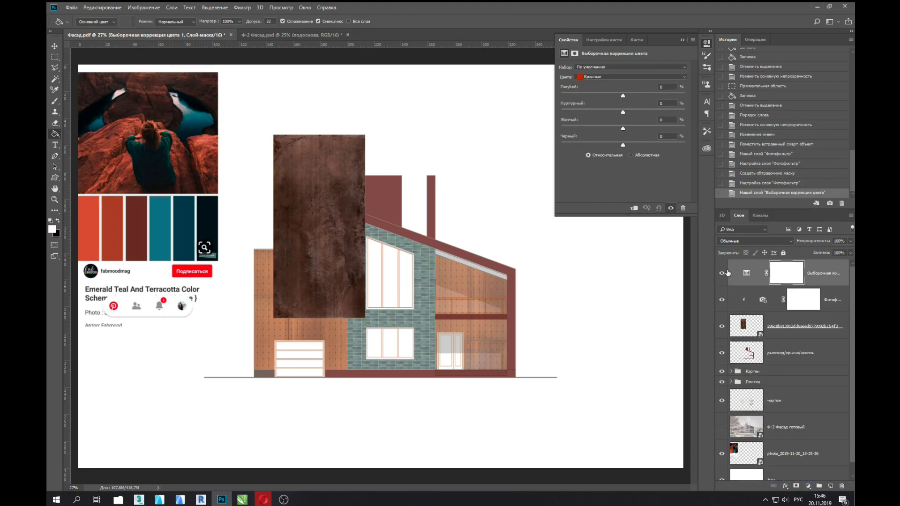
alt+click(748, 285)
mouse_move(563, 109)
mouse_down()
mouse_move(662, 121)
mouse_move(624, 129)
mouse_move(665, 145)
mouse_up()
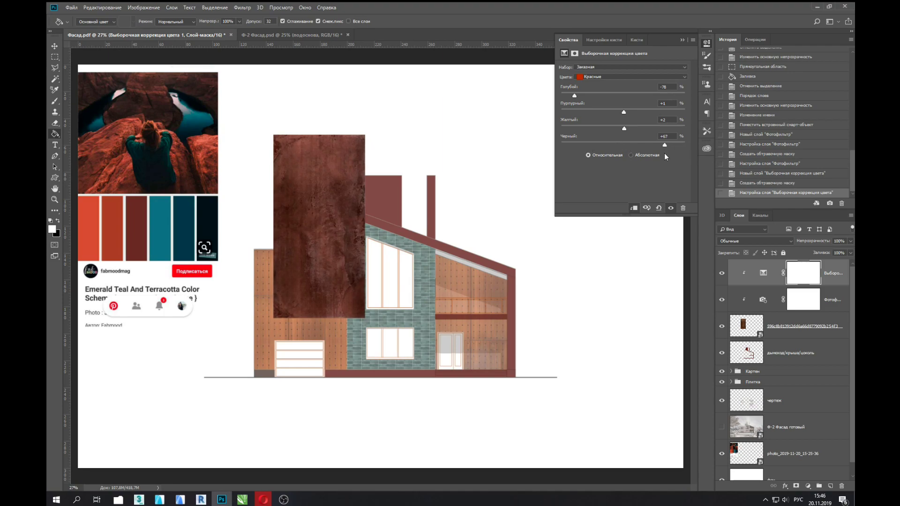
click(683, 40)
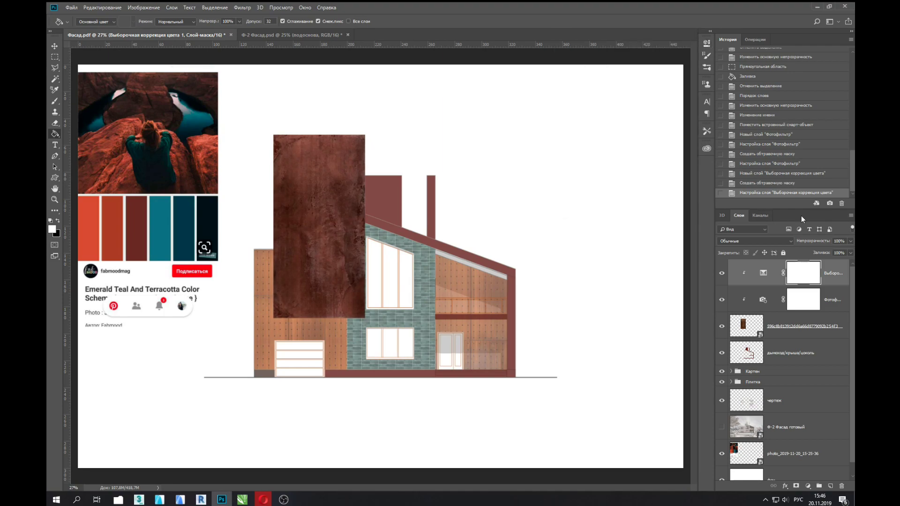
Group the rust texture and its adjustments as "Ворота, двери".
click(816, 486)
text(Ворота д)
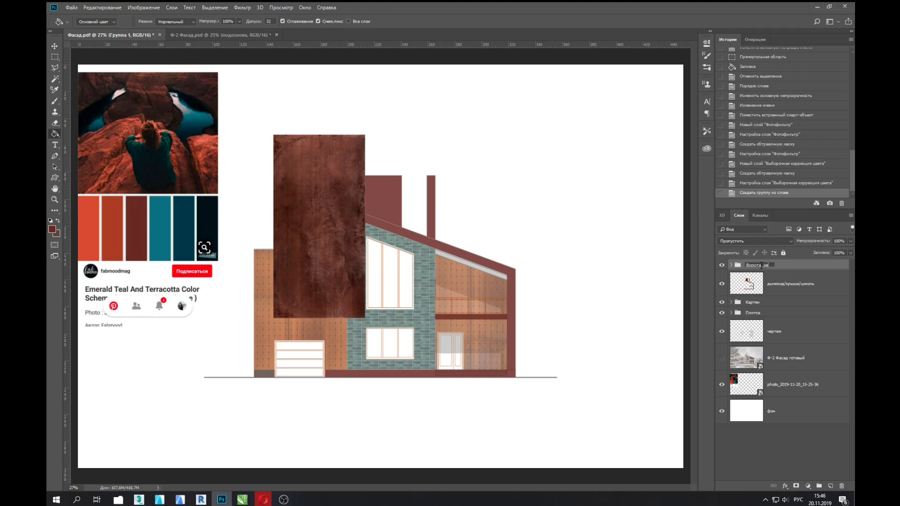
text(ери)
key(Return)
Fill the grey base strip dark red and set the дымоход/крыша/цоколь layer to 100% opacity.
click(55, 47)
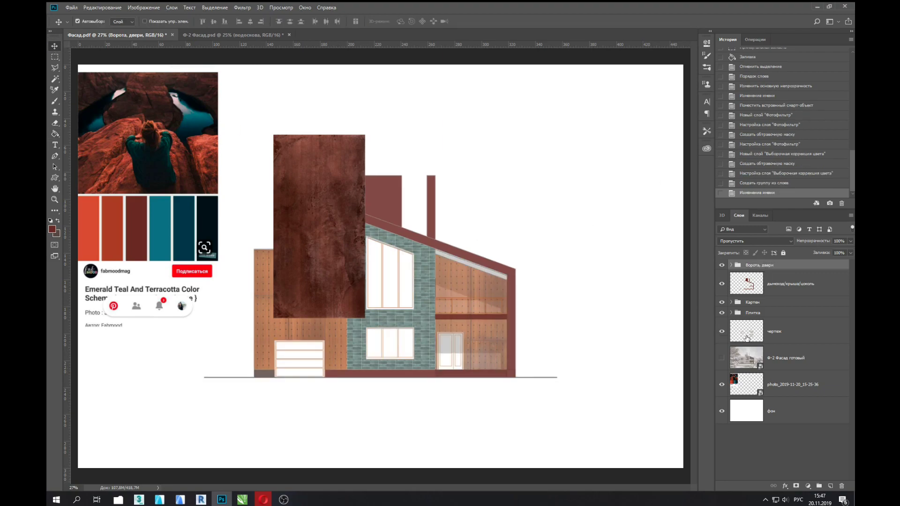
click(748, 338)
click(749, 285)
ctrl+click(747, 285)
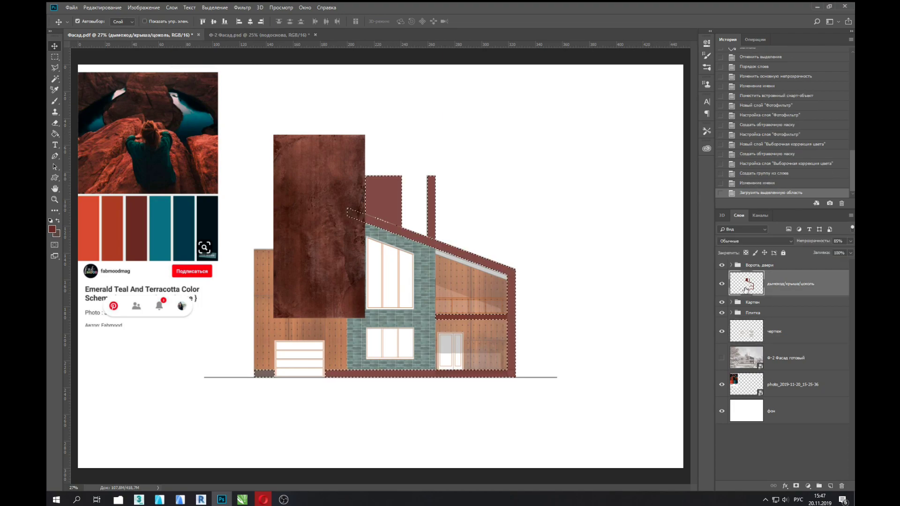
key(g)
click(270, 376)
key(ctrl+d)
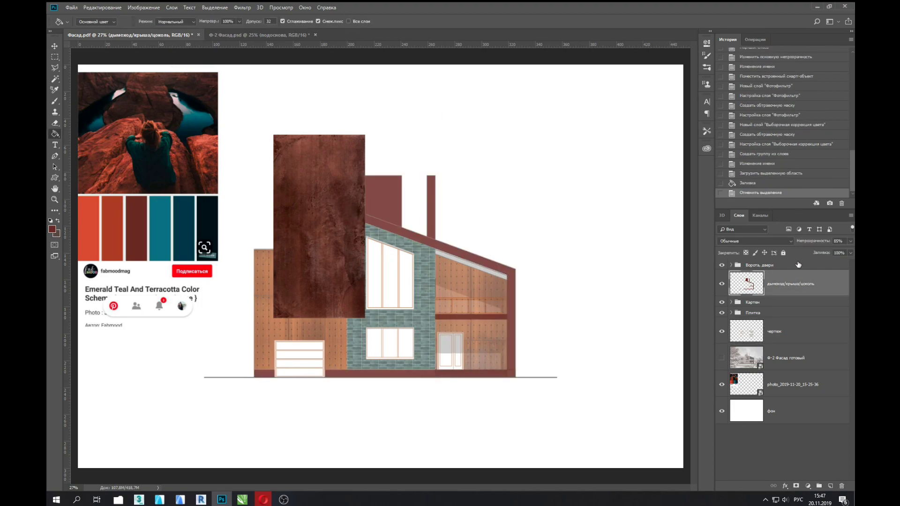
mouse_move(850, 241)
mouse_down()
mouse_move(858, 242)
mouse_move(846, 255)
mouse_up()
Move the rust texture down and shrink and rotate it into a door-sized panel.
key(v)
drag(325, 255, 332, 335)
key(ctrl+t)
mouse_move(373, 215)
mouse_down()
mouse_move(342, 291)
mouse_move(409, 413)
mouse_move(336, 290)
mouse_up()
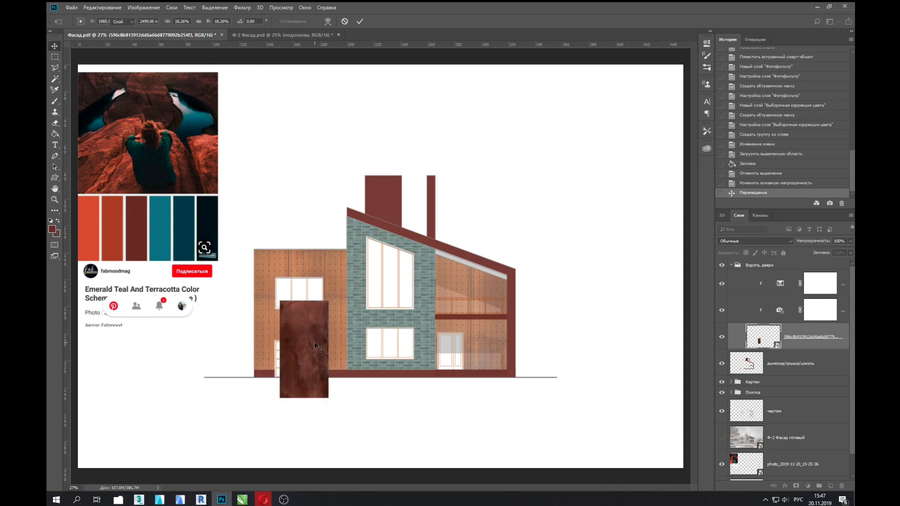
Commit the rust texture transform and place the panel over the central entrance.
key(Return)
drag(316, 346, 368, 323)
key(ctrl+plus)
key(ctrl+plus)
scroll(411, 343, down, 2)
scroll(411, 343, down, 1)
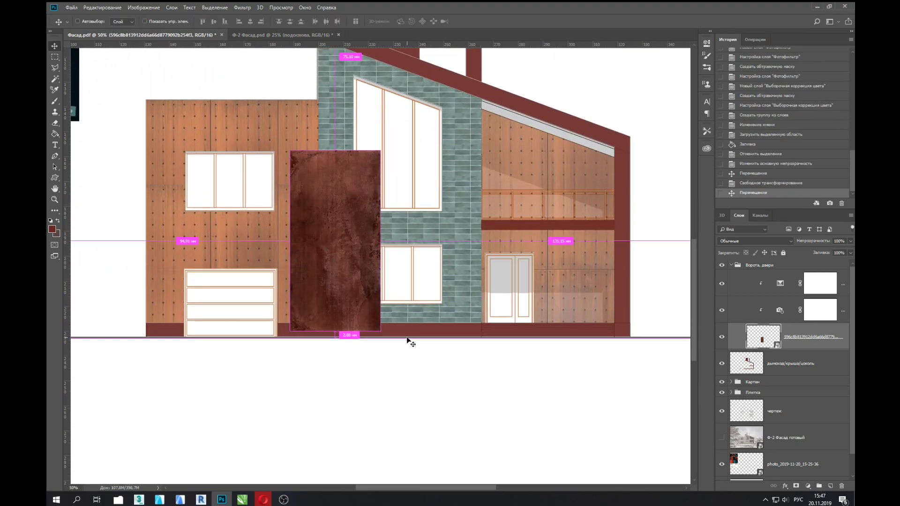
key(ctrl+plus)
Make the чертеж layer active and bring the garage door into close view, ready for Rectangular Marquee.
click(754, 265)
click(771, 332)
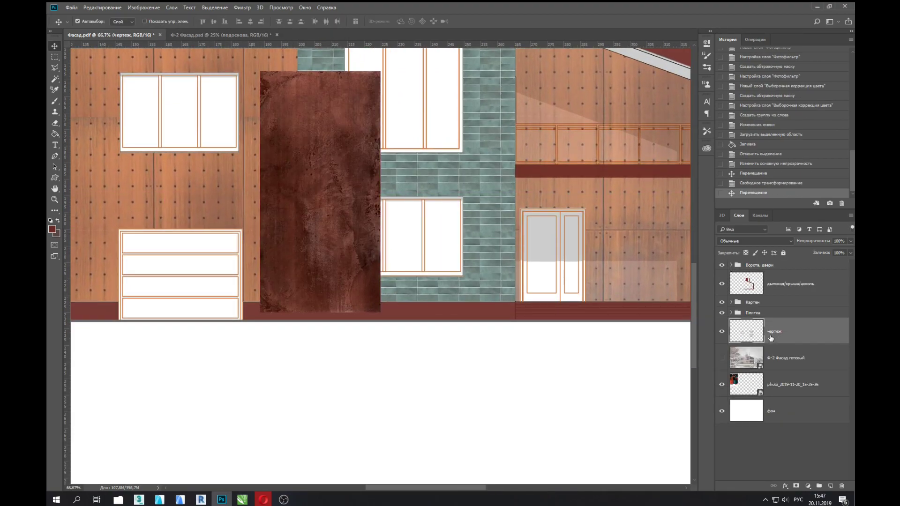
key(m)
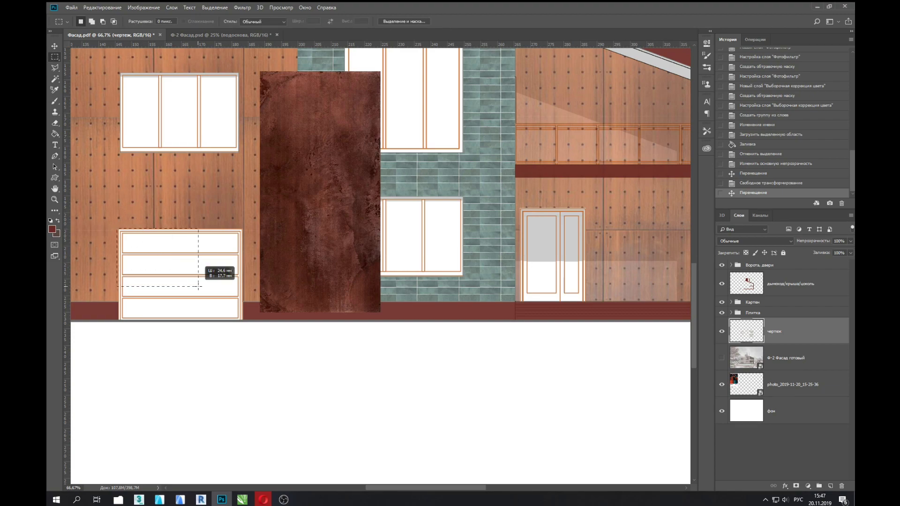
key(ctrl+plus)
drag(246, 306, 416, 285)
key(m)
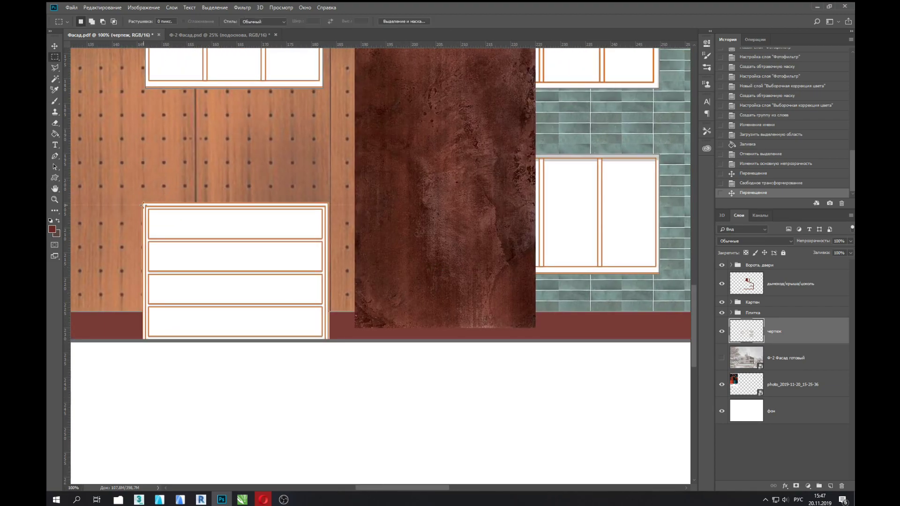
Select the garage door and right-hand doorway as rectangles, then fit the page in view.
drag(143, 203, 330, 341)
scroll(452, 302, right, 5)
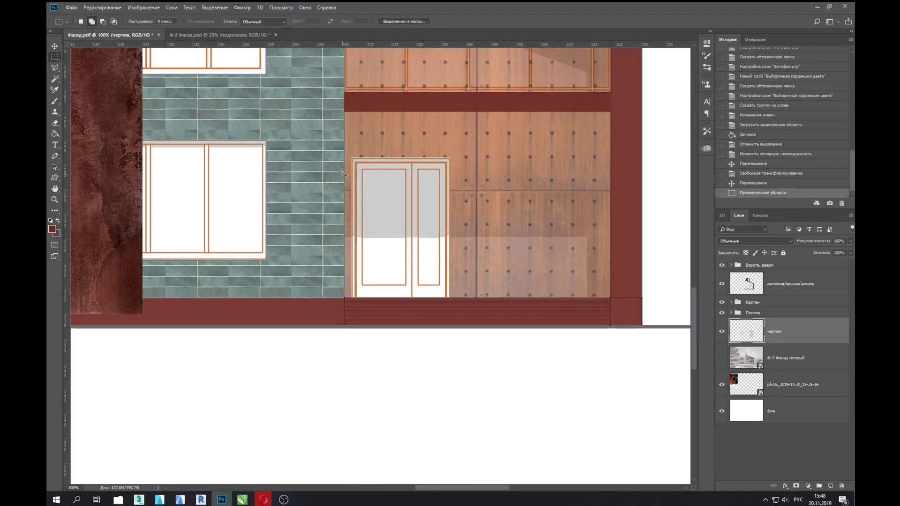
drag(352, 157, 451, 301)
key(ctrl+0)
click(759, 264)
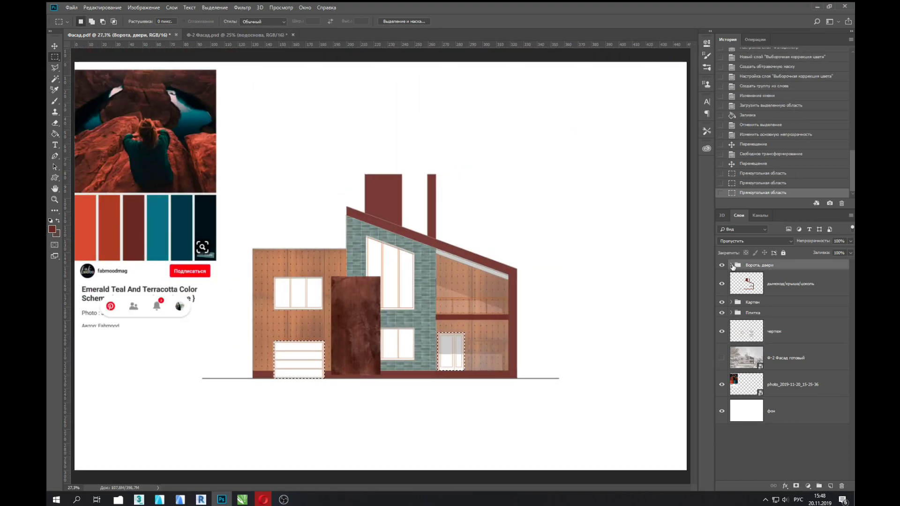
Add a new layer in the Ворота, двери group and fill both door selections dark red.
click(731, 265)
click(830, 486)
key(g)
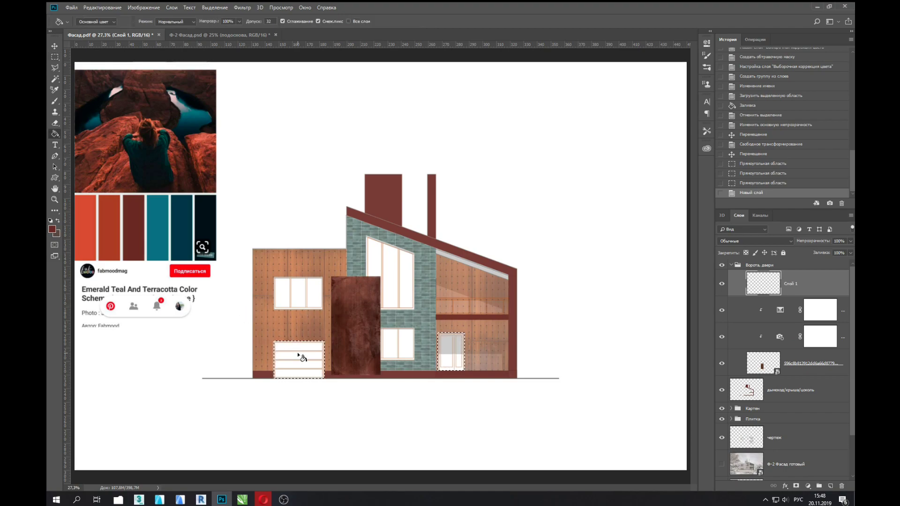
click(297, 353)
key(ctrl+d)
Move and resize the rust texture to cover the garage door.
key(v)
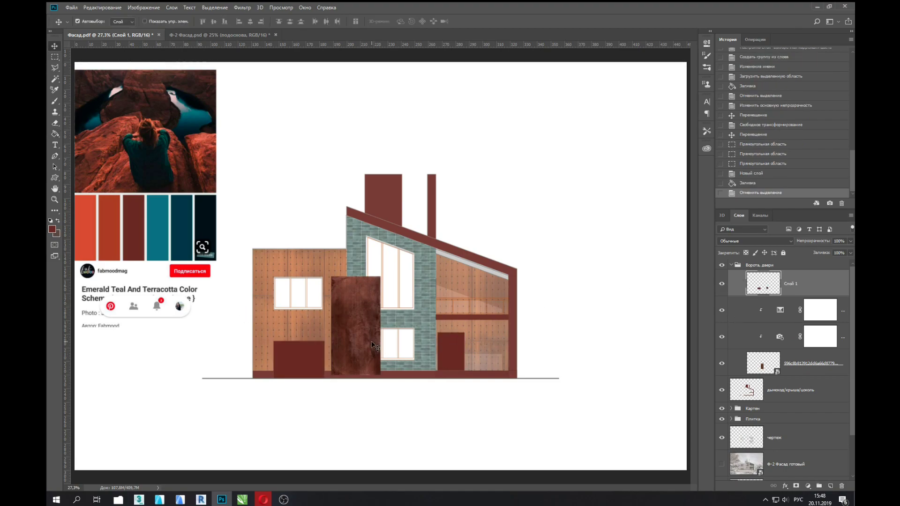
drag(367, 347, 311, 359)
key(ctrl+t)
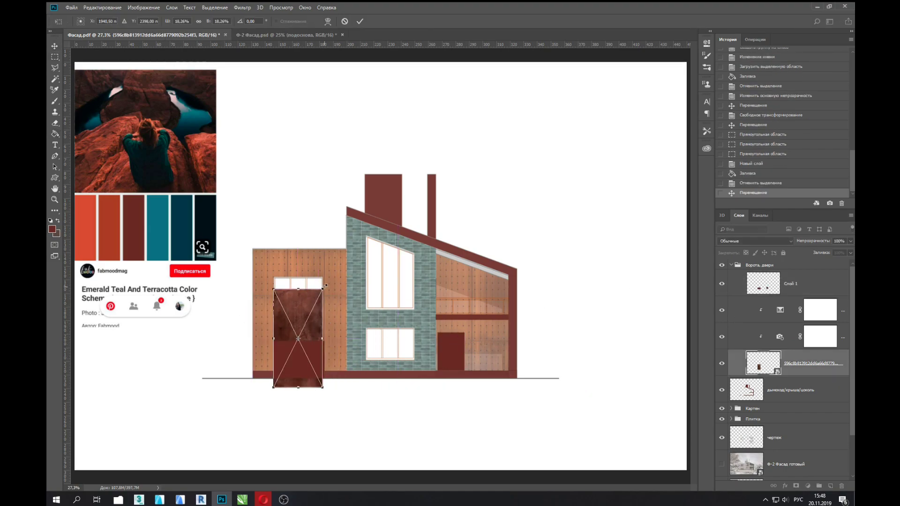
drag(327, 308, 451, 330)
key(Return)
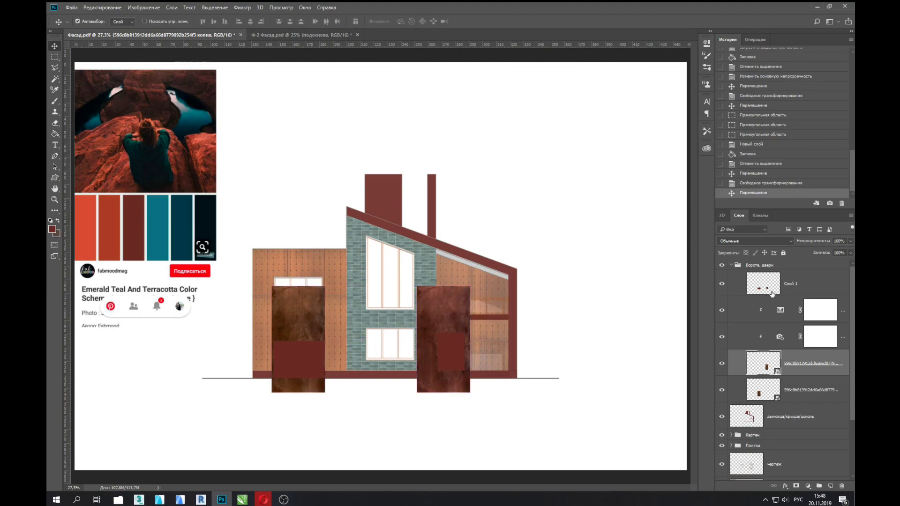
Mask the right door texture copy to the right doorway using the red fill selection.
click(767, 289)
click(763, 364)
shift+click(808, 392)
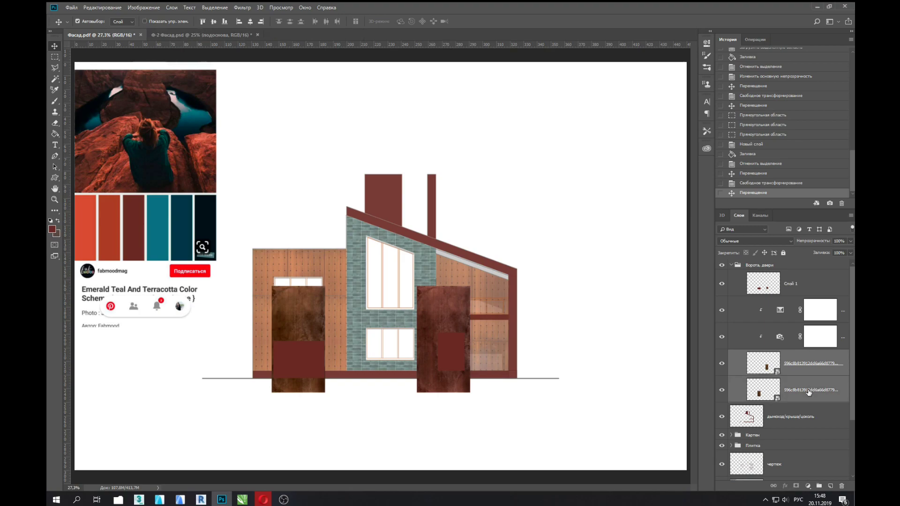
click(771, 292)
ctrl+click(768, 290)
key(m)
drag(242, 335, 336, 412)
click(725, 366)
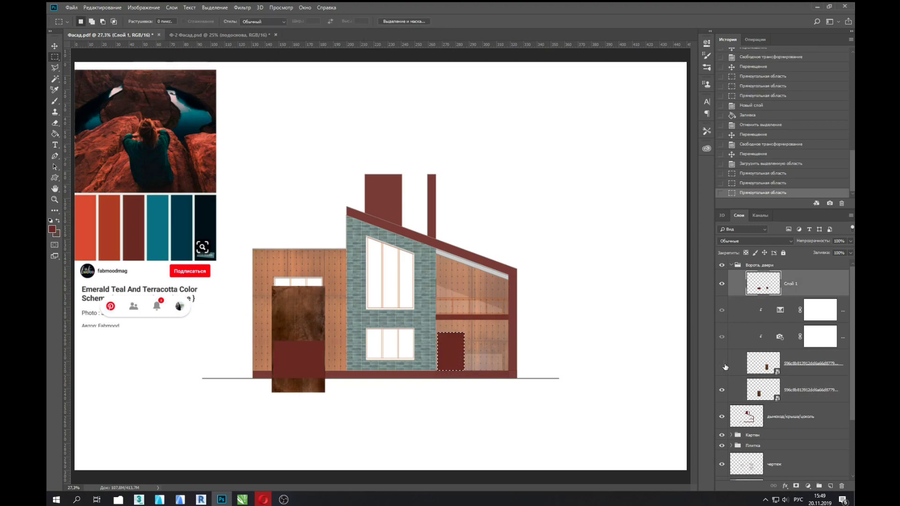
click(762, 365)
click(797, 487)
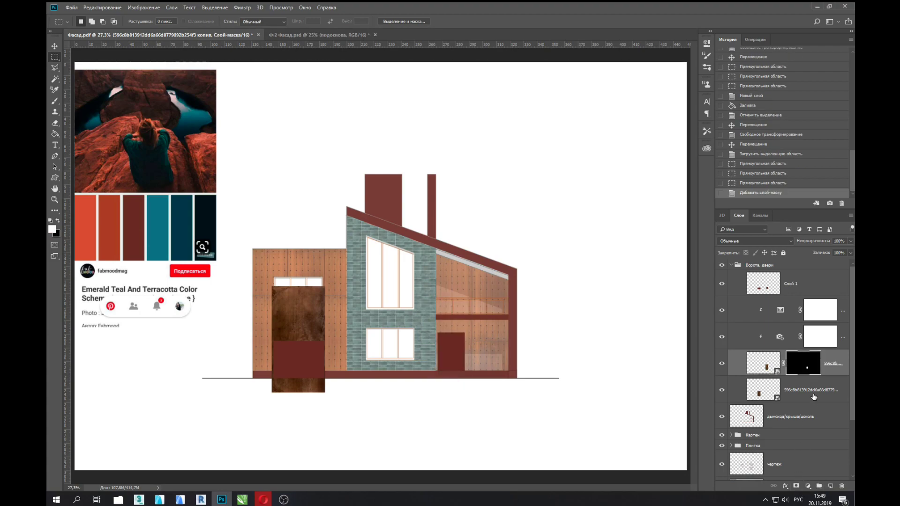
Move the red fill layer Слой 1 below the textures and select the garage door area.
click(723, 285)
click(723, 284)
drag(763, 286, 792, 410)
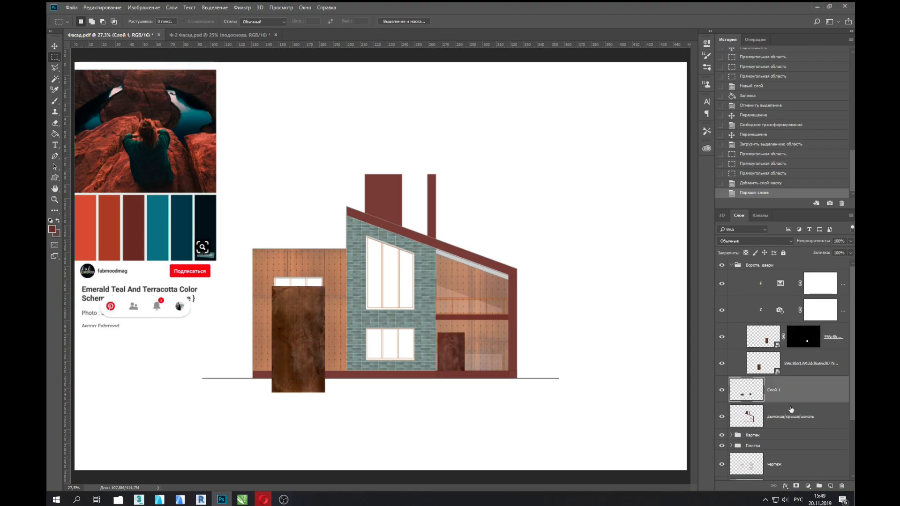
ctrl+click(742, 394)
drag(429, 324, 573, 356)
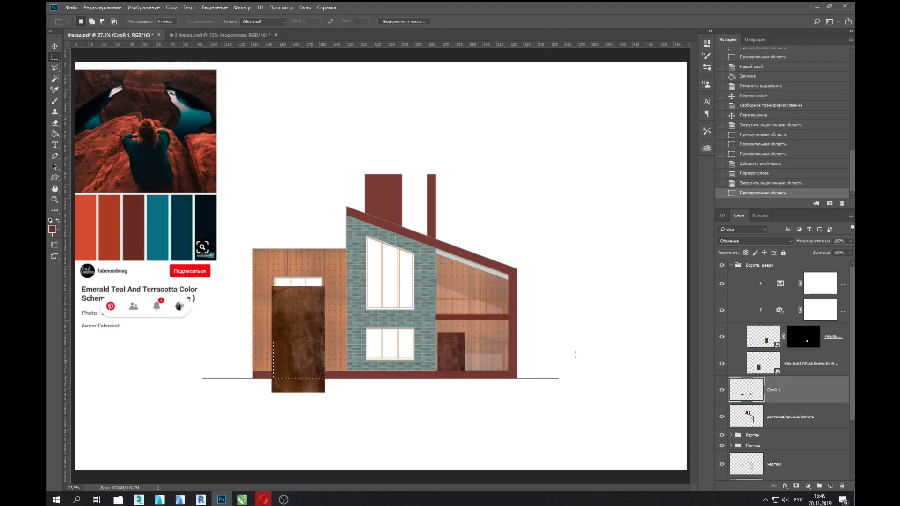
Add a layer mask limiting the rust texture to the garage door.
click(733, 368)
click(797, 487)
key(ctrl+plus)
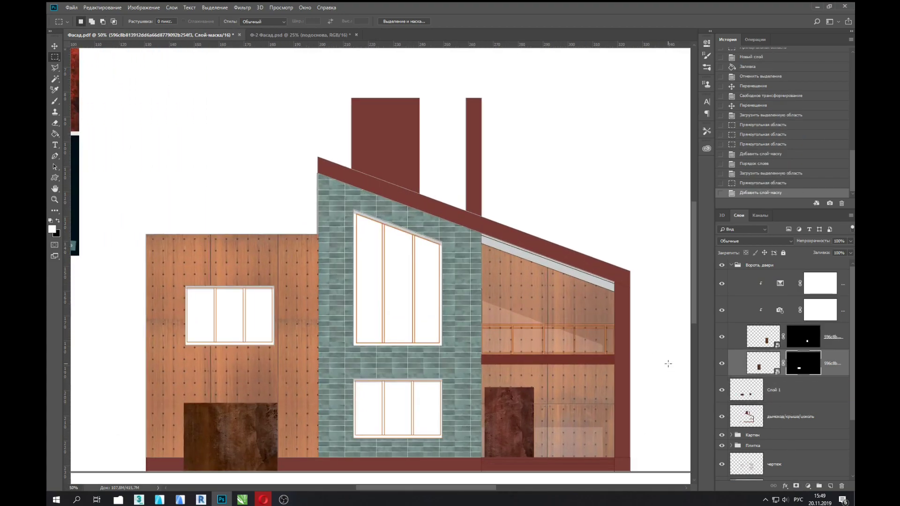
key(ctrl+plus)
Set the garage door texture to about 90% opacity and lighten the right door texture slightly.
click(850, 241)
click(831, 254)
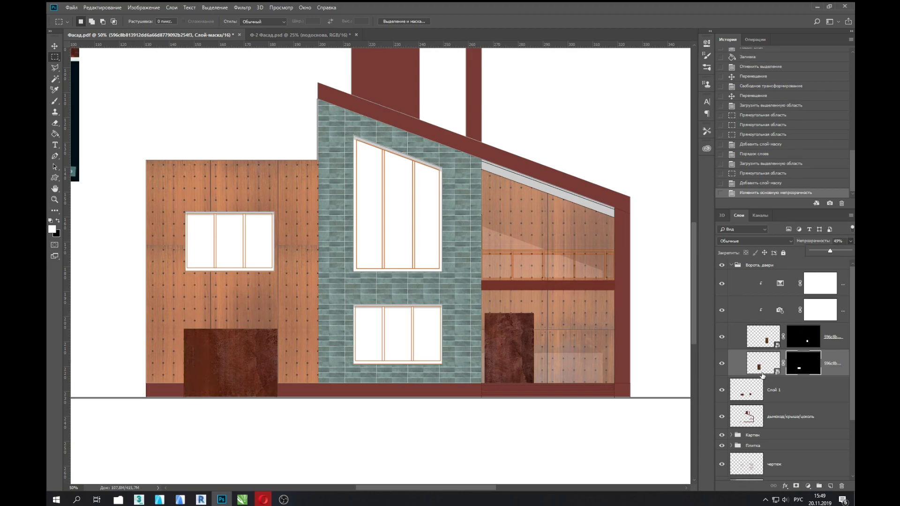
click(722, 390)
click(851, 241)
drag(830, 251, 847, 251)
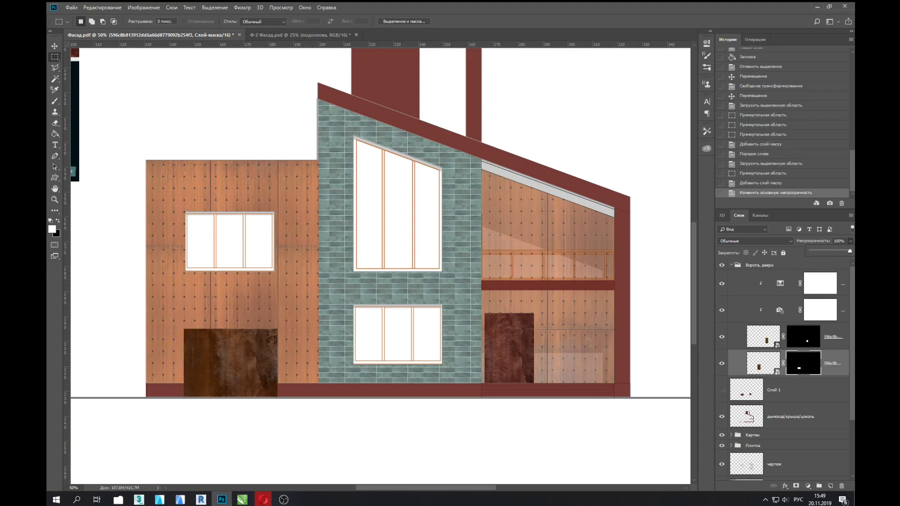
click(756, 341)
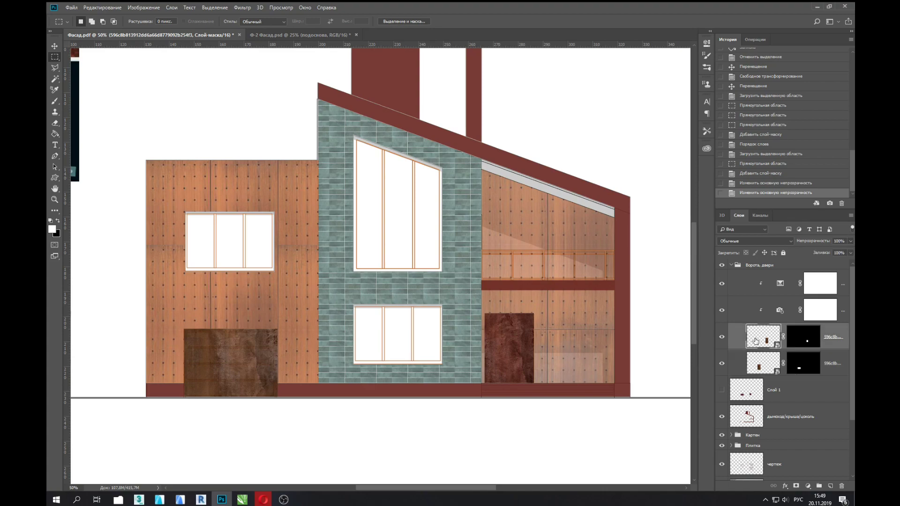
click(851, 241)
drag(847, 250, 844, 253)
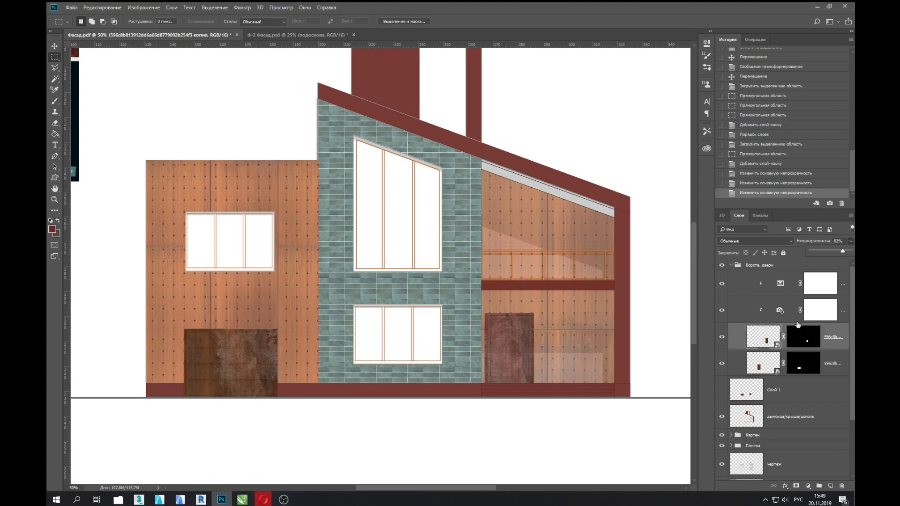
Clip the photo filter and selective colour adjustments to the garage door texture.
mouse_move(769, 284)
mouse_down()
mouse_move(755, 354)
mouse_move(764, 402)
mouse_up()
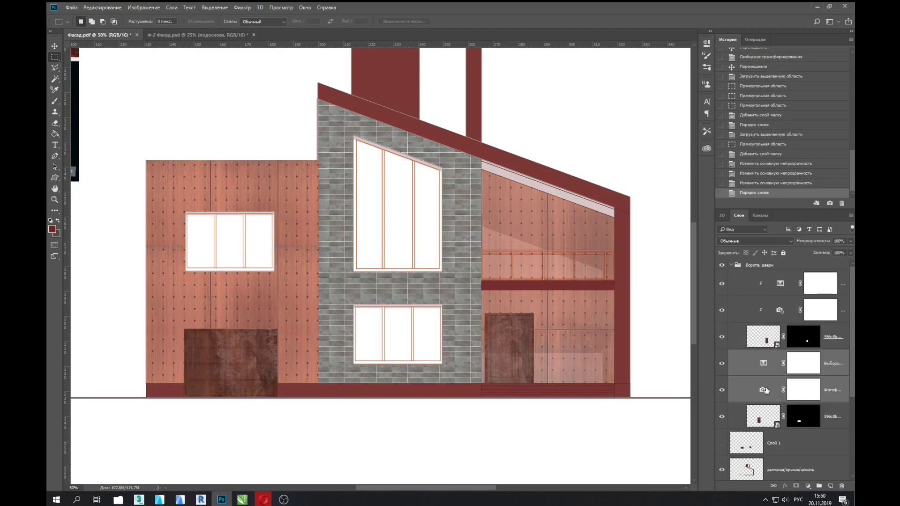
alt+click(765, 402)
alt+click(765, 403)
alt+click(765, 377)
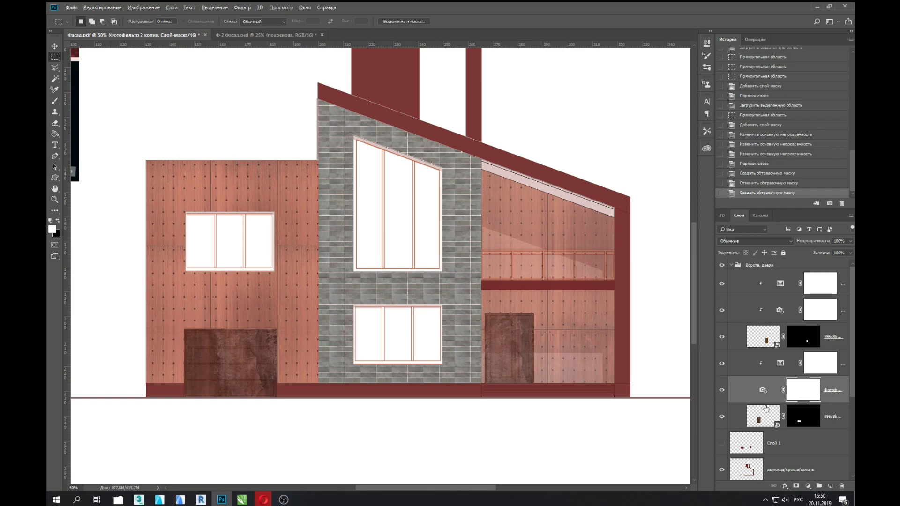
key(ctrl+alt+g)
Lower the red fill layer Слой 1's opacity and compare with door textures toggled.
click(783, 417)
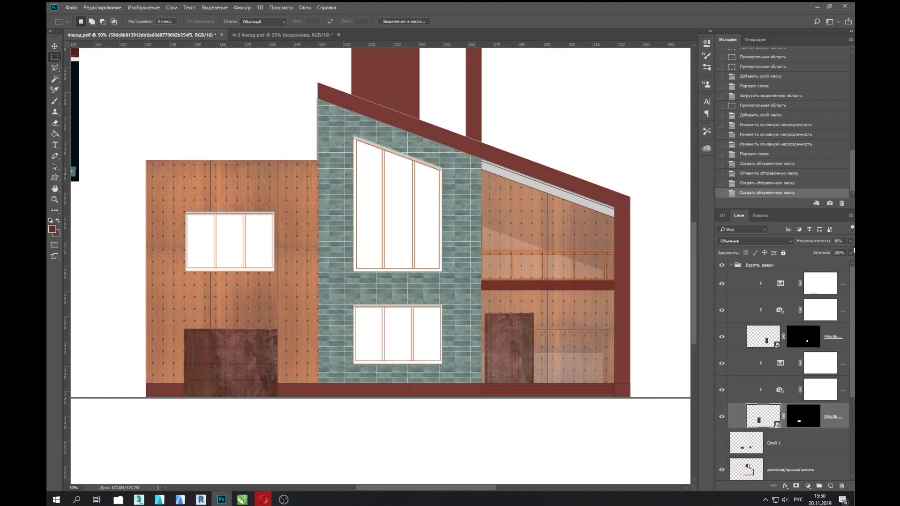
click(765, 443)
drag(842, 251, 814, 251)
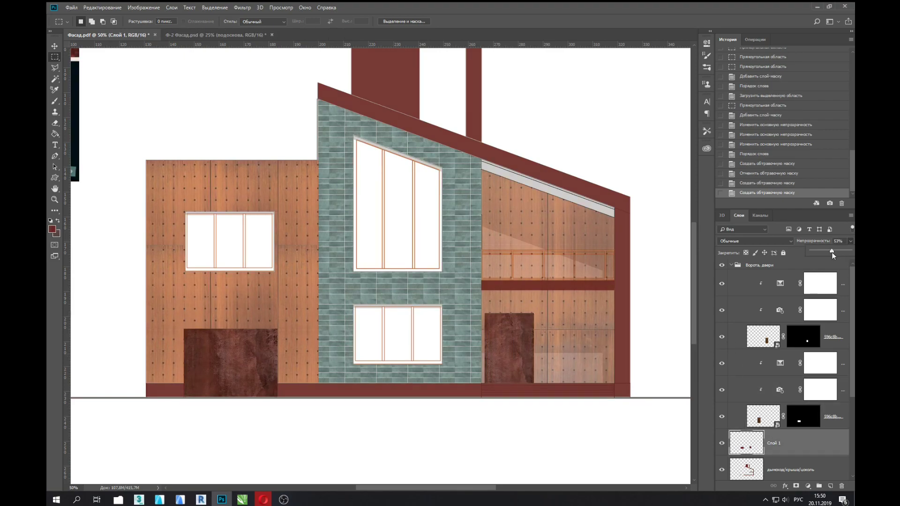
click(722, 417)
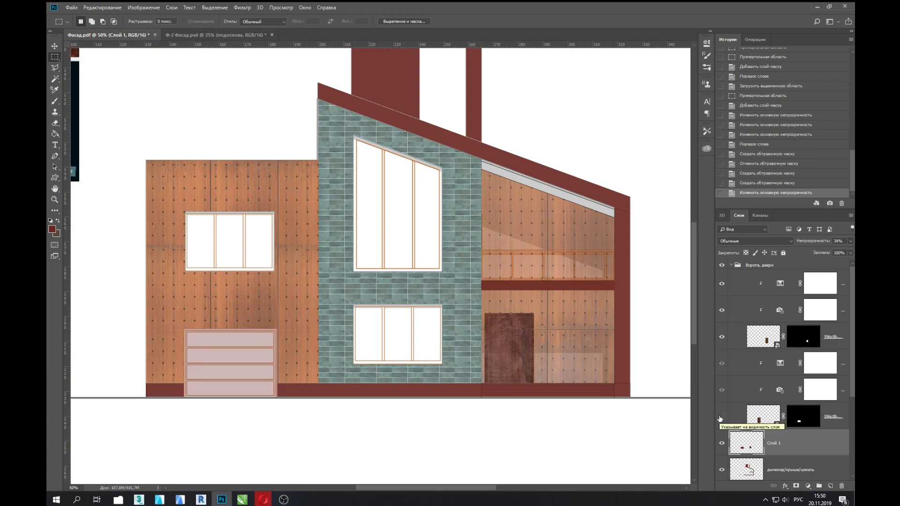
key(ctrl+0)
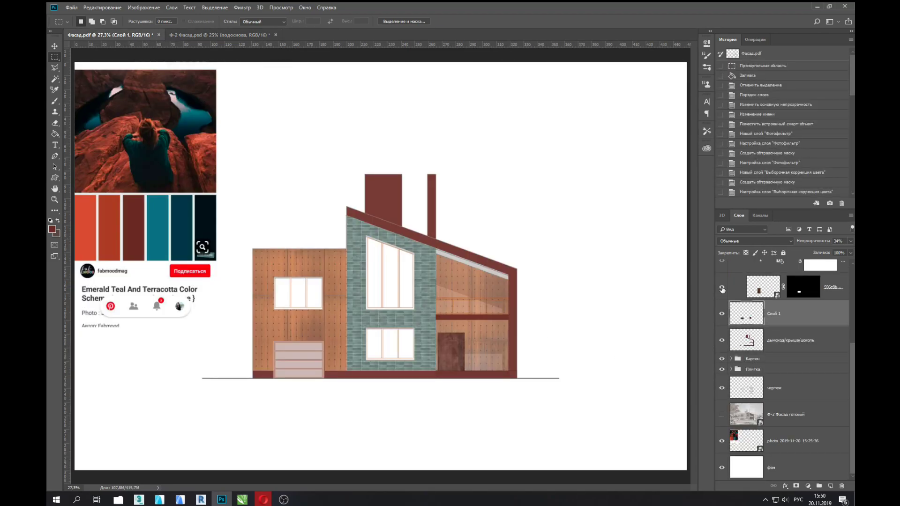
scroll(734, 308, up, 3)
click(722, 323)
click(722, 324)
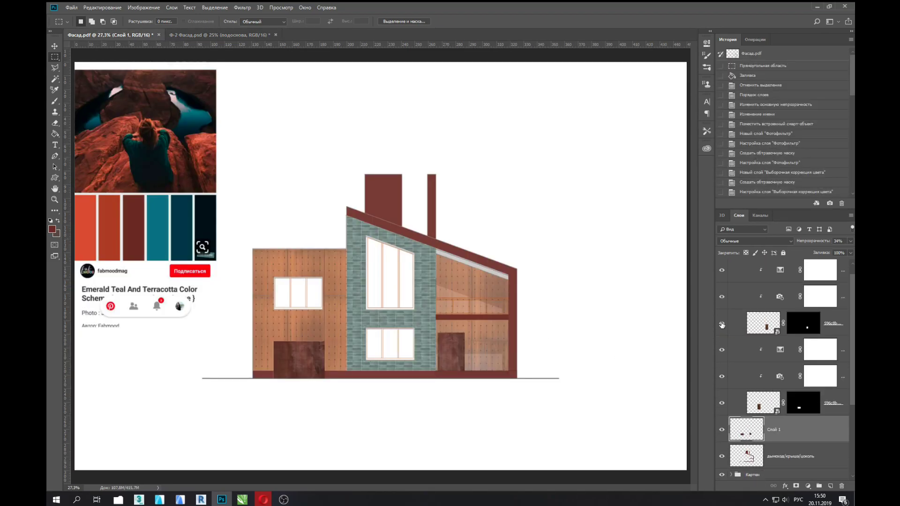
click(722, 323)
scroll(445, 305, up, 5)
scroll(469, 291, down, 3)
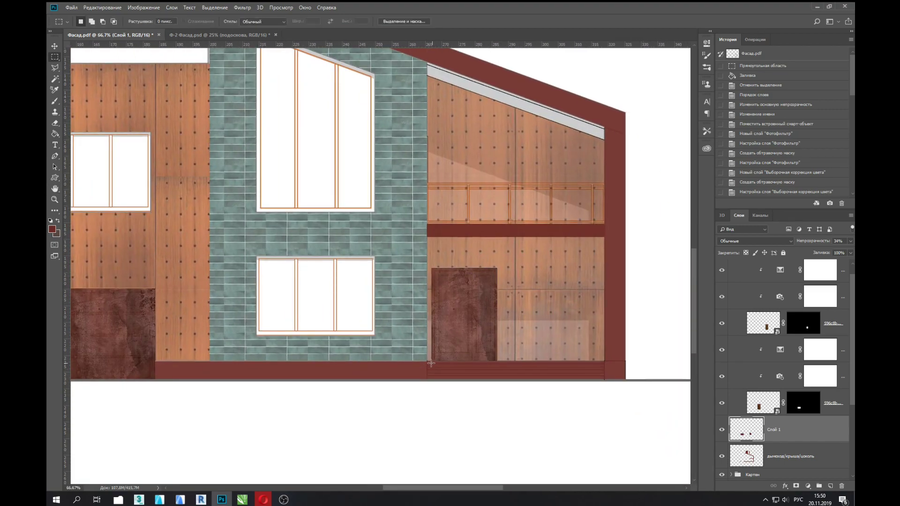
Paint the right door texture's mask black over its lower part, with brush opacity 65%.
drag(498, 321, 498, 322)
key(b)
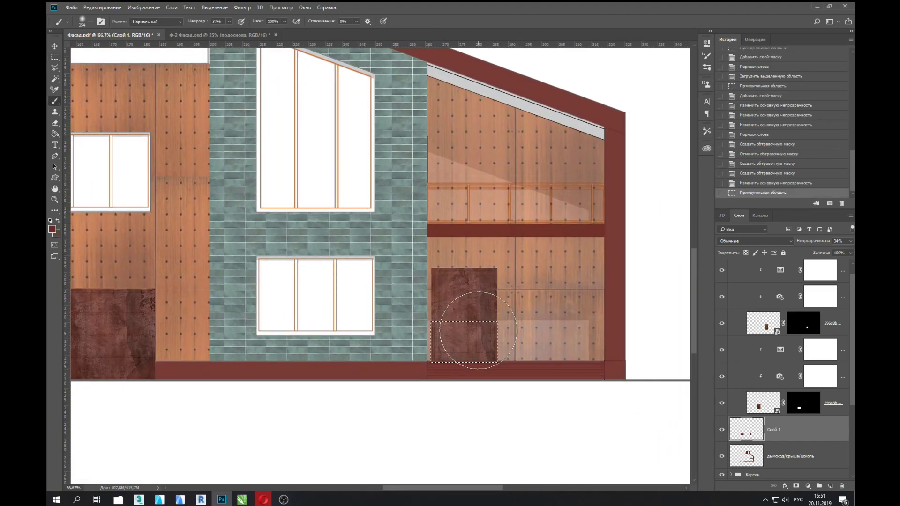
click(803, 328)
click(432, 342)
drag(444, 341, 563, 360)
key(ctrl+z)
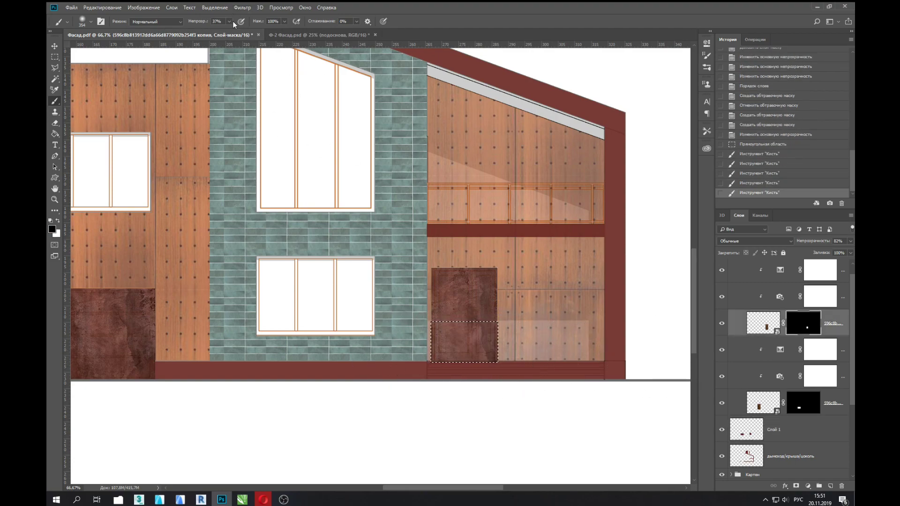
drag(248, 34, 240, 33)
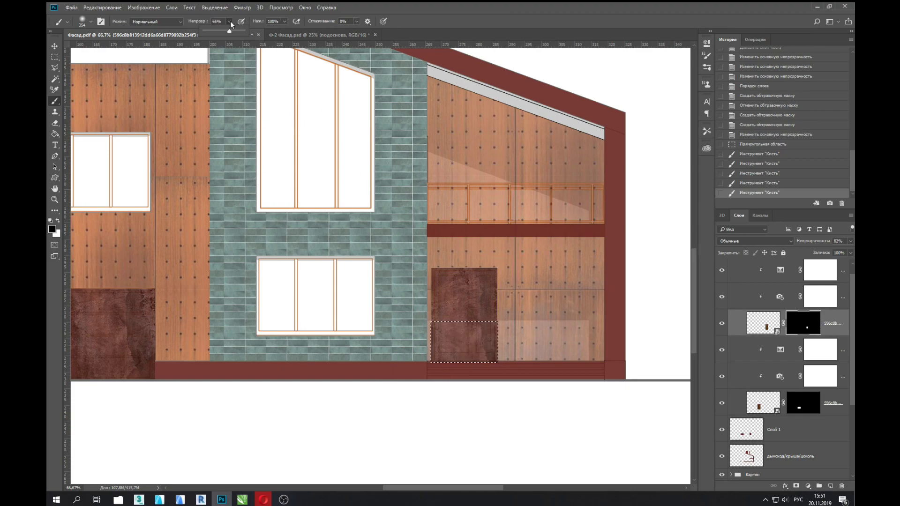
key(ctrl+d)
key(ctrl+0)
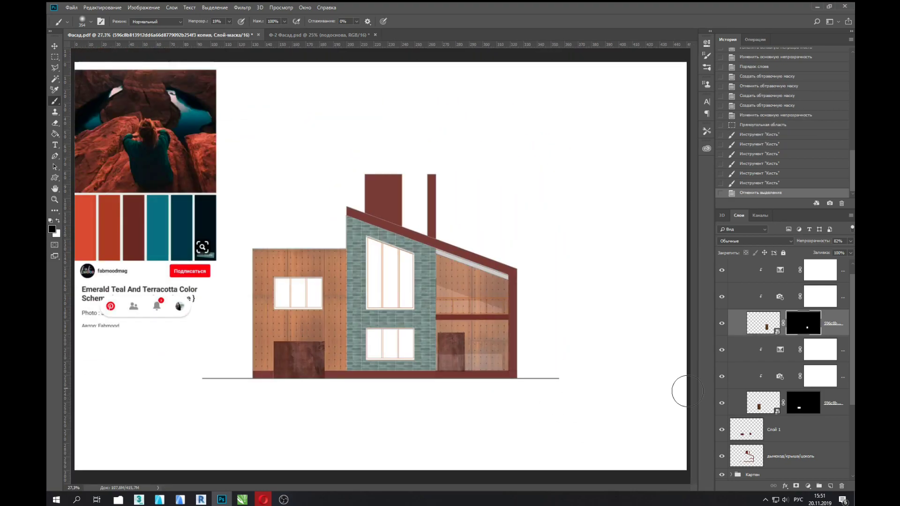
Set the lower door texture layer's opacity to about 74%.
click(763, 403)
drag(836, 248, 834, 251)
scroll(825, 372, down, 5)
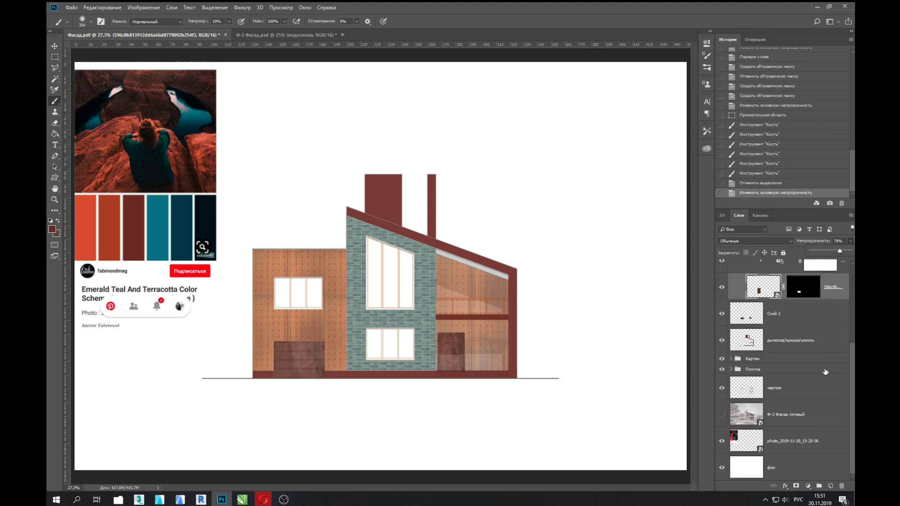
Move Слой 1 into the Ворота, двери group.
click(755, 392)
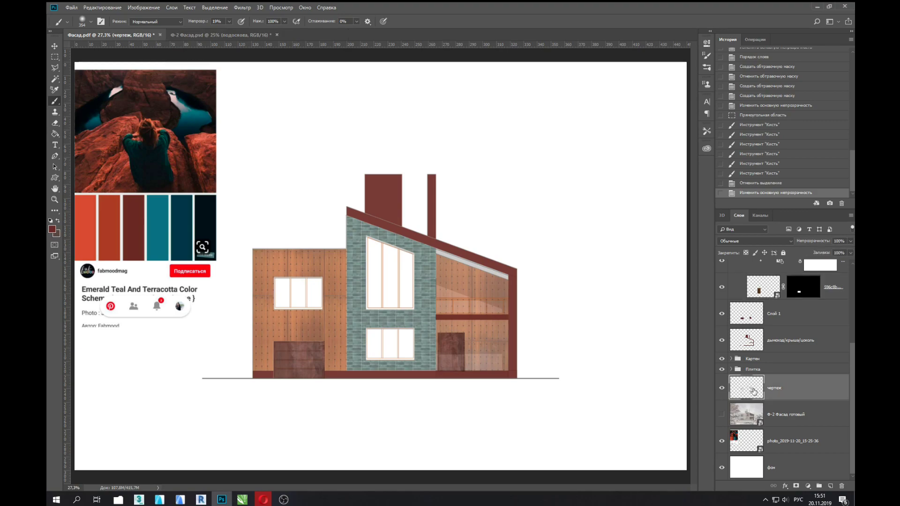
scroll(730, 358, up, 3)
click(731, 265)
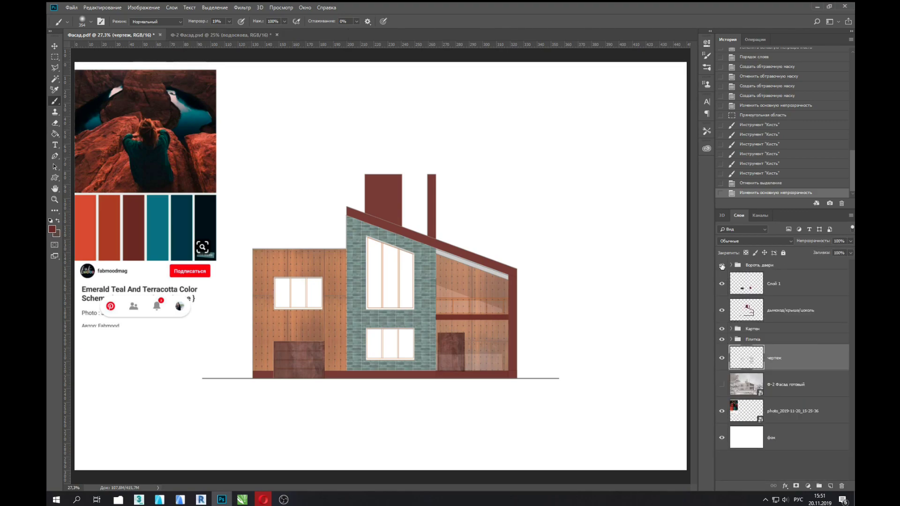
mouse_move(750, 284)
mouse_down()
mouse_move(724, 268)
mouse_move(722, 313)
mouse_up()
Magic Wand-select the first window's frame strips on the чертеж layer.
key(ctrl+plus)
key(ctrl+plus)
key(ctrl+plus)
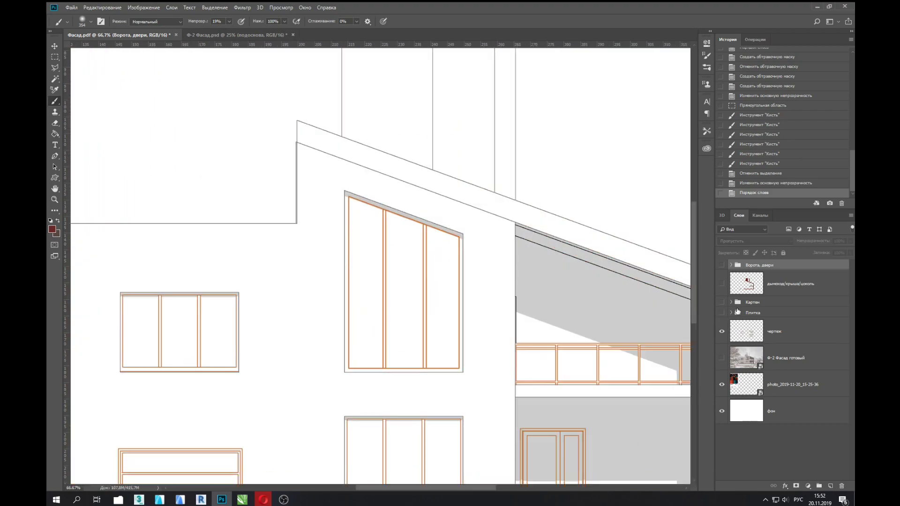
click(780, 336)
key(ctrl+plus)
scroll(432, 249, left, 3)
scroll(438, 267, left, 3)
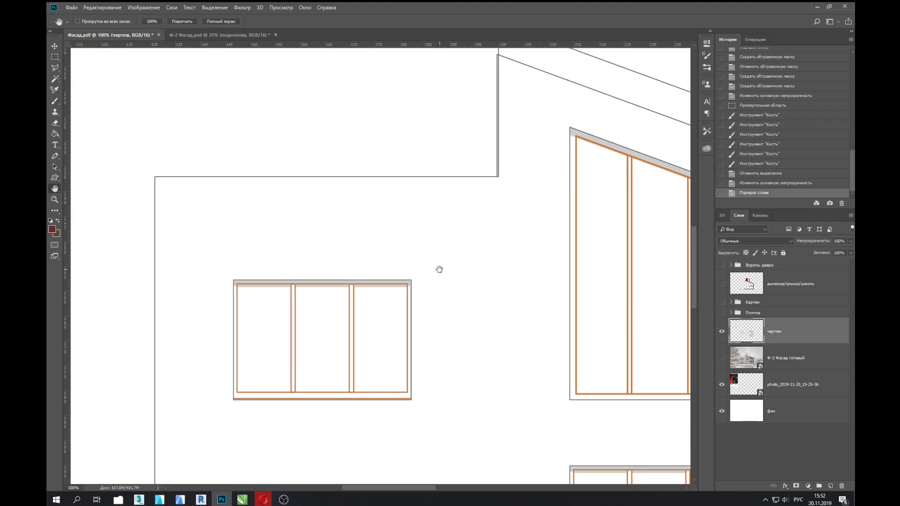
key(w)
click(340, 398)
key(ctrl+plus)
shift+click(291, 294)
shift+click(206, 318)
shift+click(322, 309)
shift+click(323, 308)
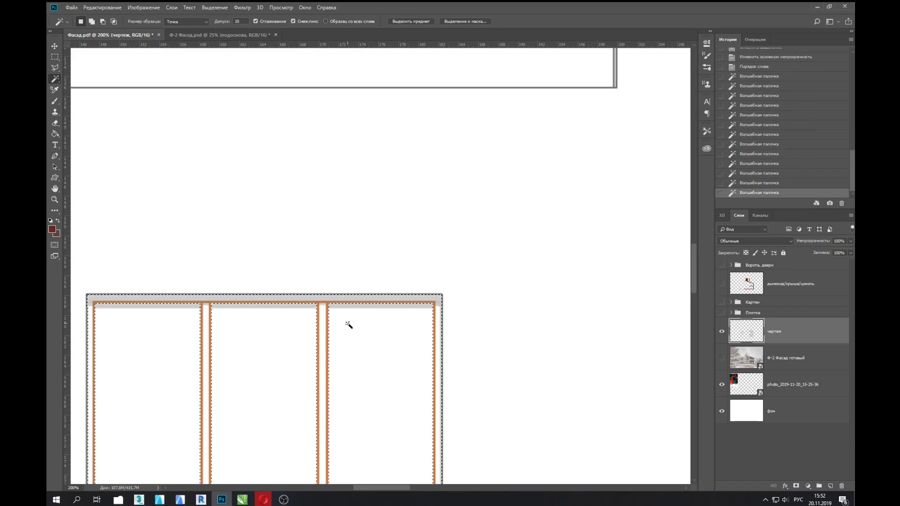
Add the next windows' two mullion strips to the frame selection.
scroll(378, 366, right, 10)
scroll(386, 376, up, 3)
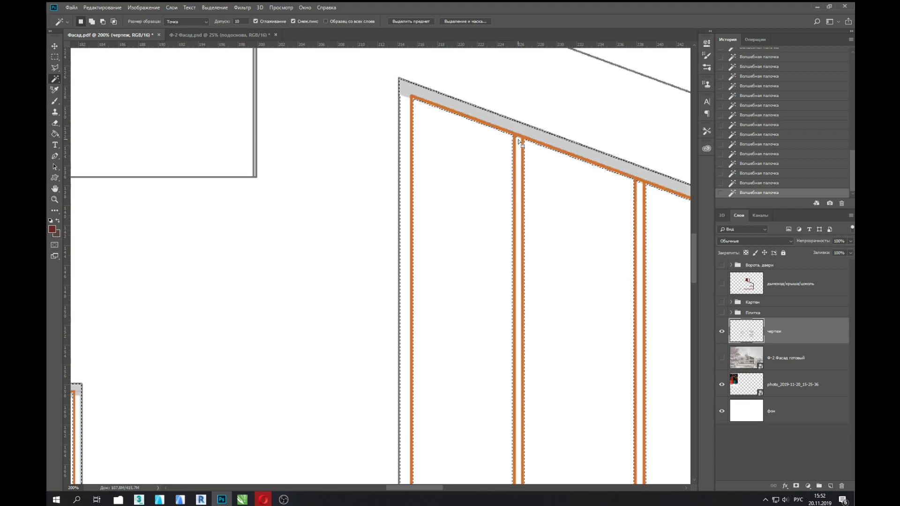
scroll(663, 241, down, 2)
scroll(563, 328, down, 5)
scroll(478, 381, up, 2)
shift+click(540, 156)
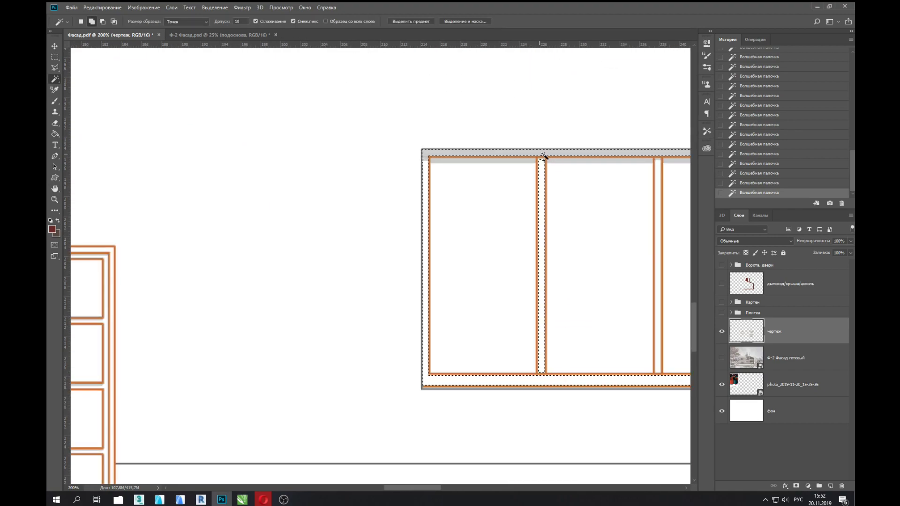
click(658, 162)
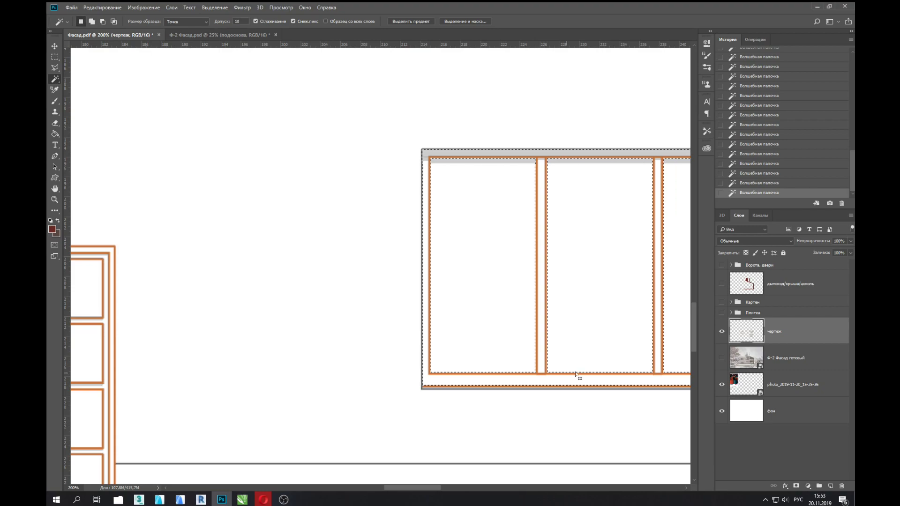
Add the door frames to the selection and create a new empty layer for the frames.
scroll(560, 377, right, 5)
key(h)
scroll(543, 315, down, 2)
scroll(346, 296, right, 6)
scroll(378, 324, up, 2)
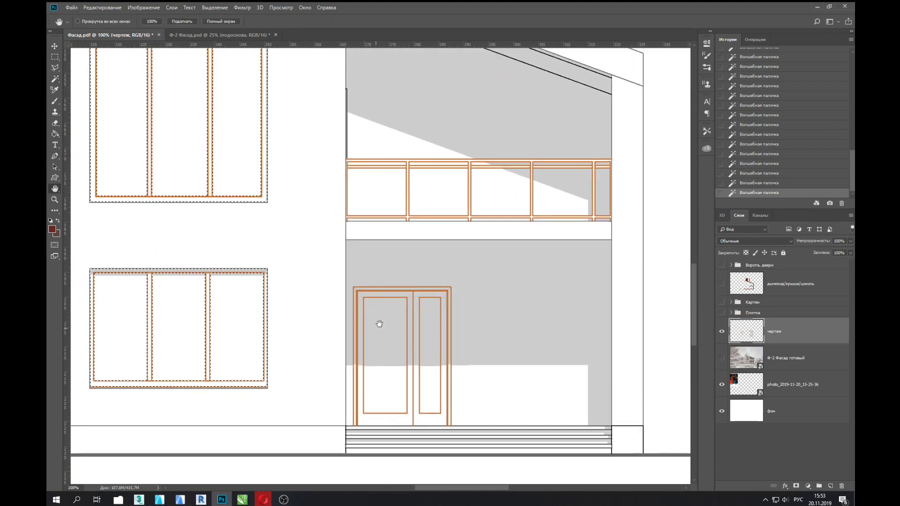
scroll(378, 325, up, 1)
key(w)
shift+click(484, 321)
scroll(510, 361, down, 3)
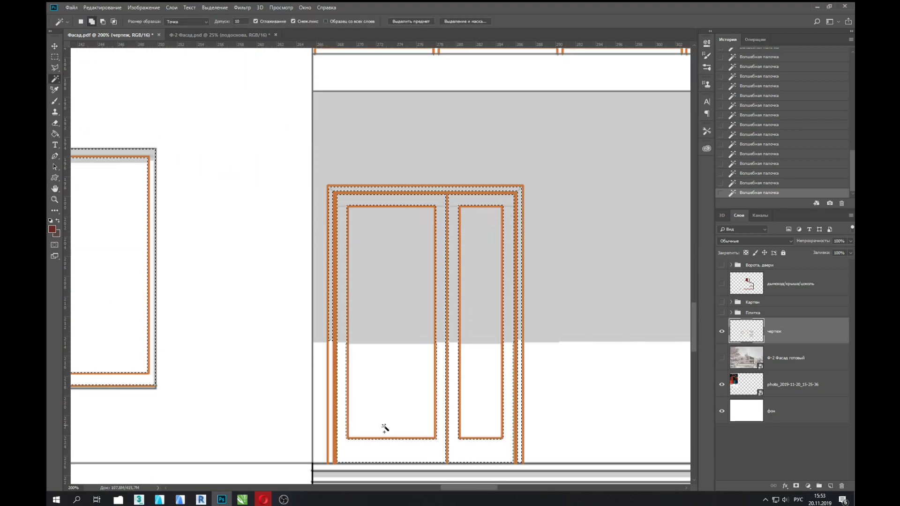
scroll(332, 388, down, 1)
scroll(384, 328, left, 5)
scroll(438, 321, up, 1)
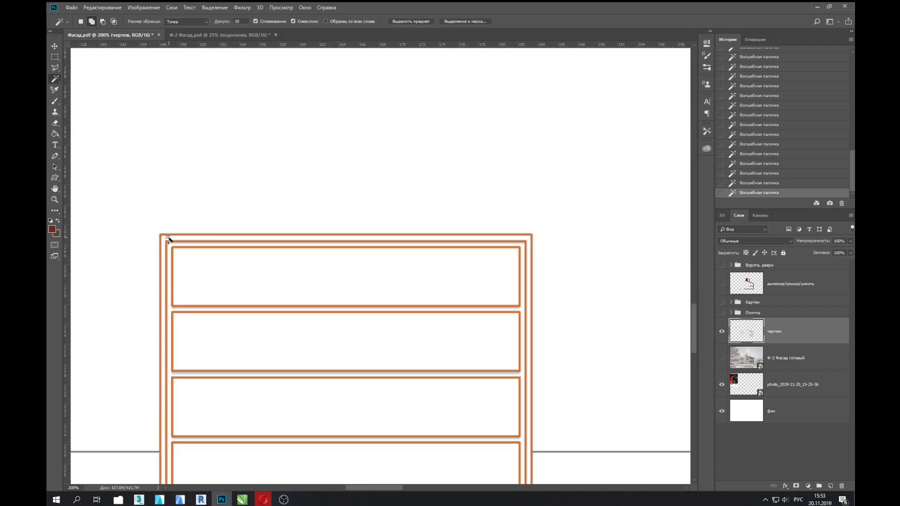
key(ctrl+0)
click(830, 486)
Fill the selected window, door and garage frames with dark gray.
key(g)
click(52, 229)
click(800, 169)
click(512, 347)
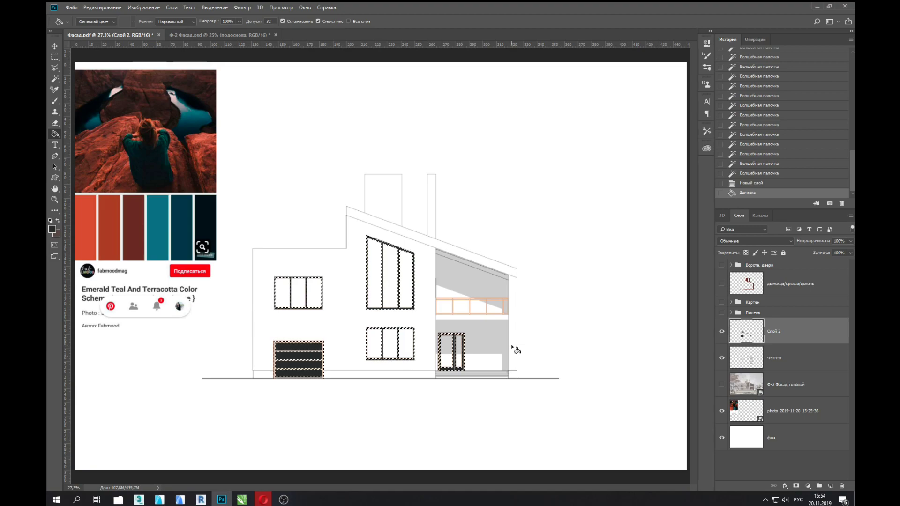
click(52, 229)
click(800, 167)
click(298, 347)
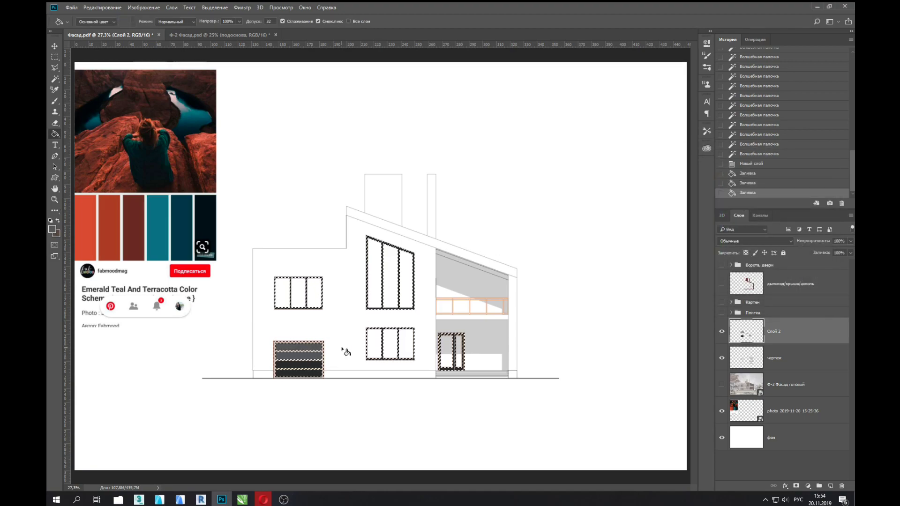
click(390, 345)
click(504, 370)
Return to the finished fill state in history and deselect the frames.
key(Delete)
click(424, 186)
click(450, 301)
key(ctrl+d)
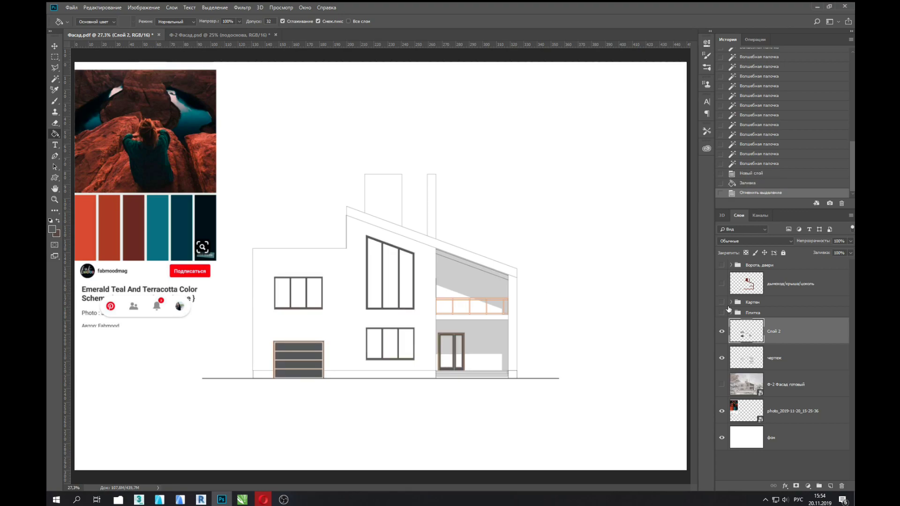
Name the frame layer 'рамы' and show the textured facade groups again.
double_click(773, 331)
text(рамы)
key(Return)
drag(722, 313, 722, 265)
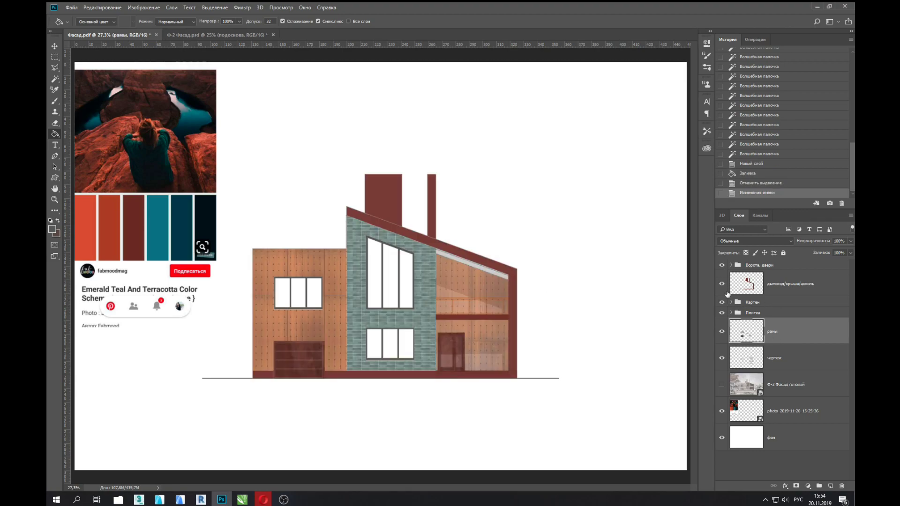
click(722, 284)
click(722, 284)
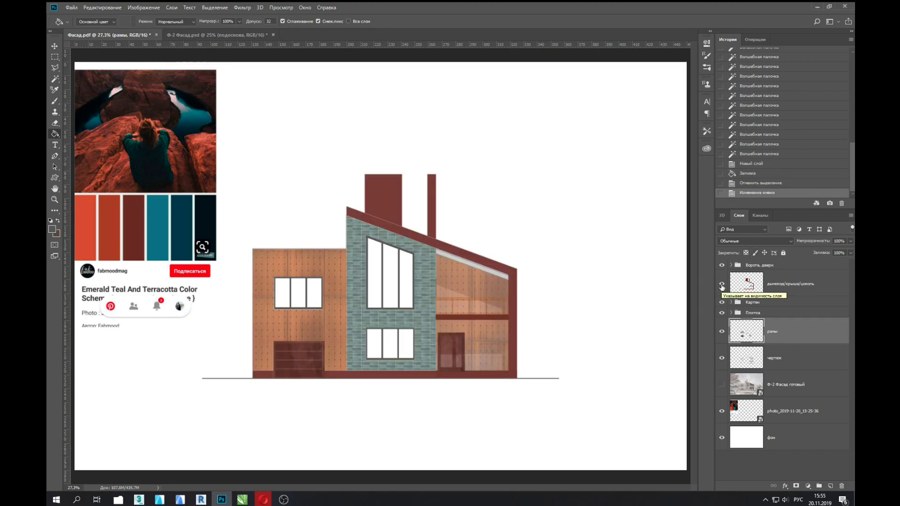
Find a wooden-slat texture pin on Pinterest in the browser.
key(alt+Tab)
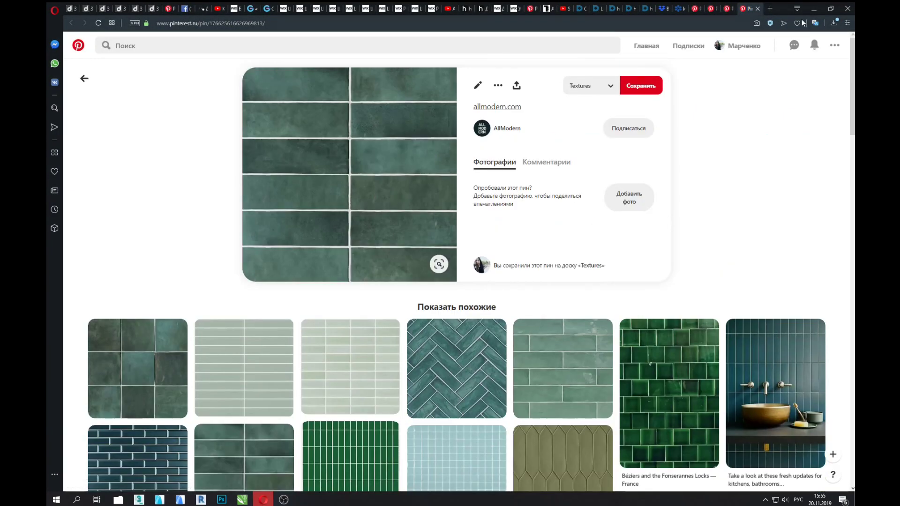
click(82, 76)
click(78, 45)
scroll(563, 365, down, 5)
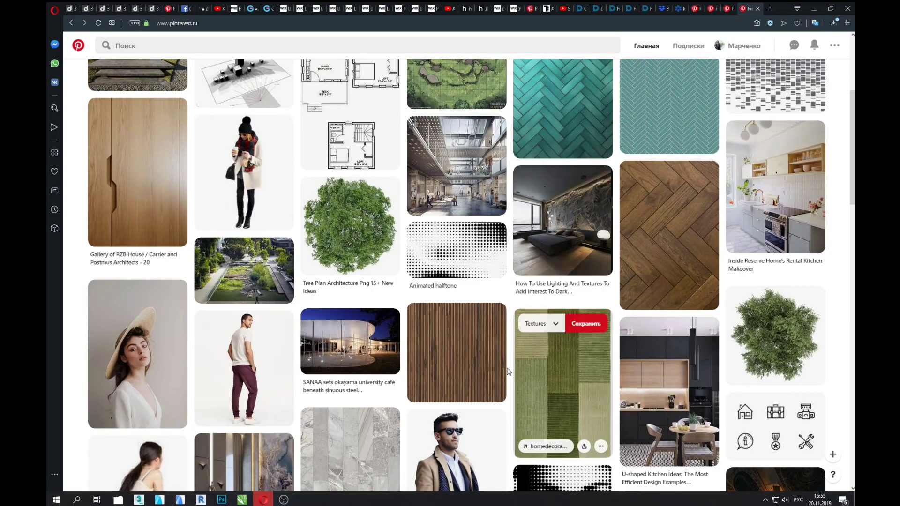
click(563, 375)
click(222, 500)
scroll(326, 352, down, 3)
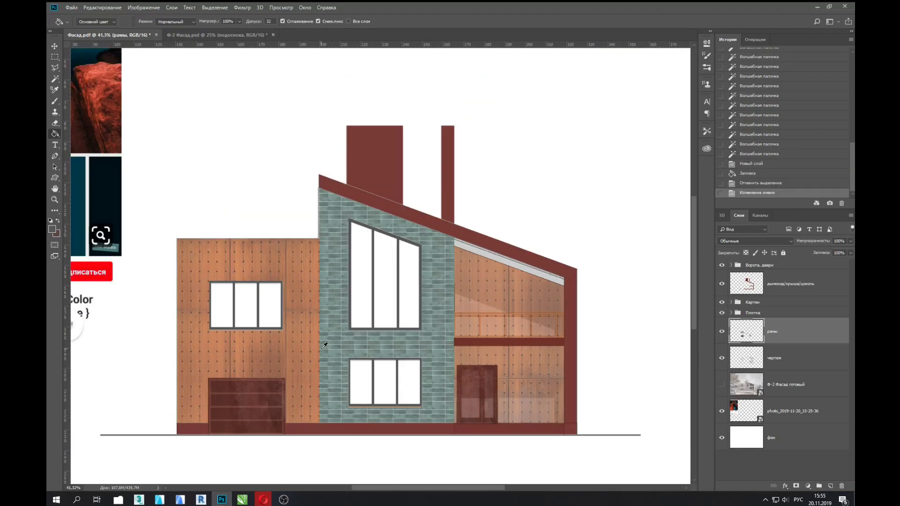
Copy the wood-slat image from Pinterest and paste it into the facade document.
scroll(326, 353, down, 3)
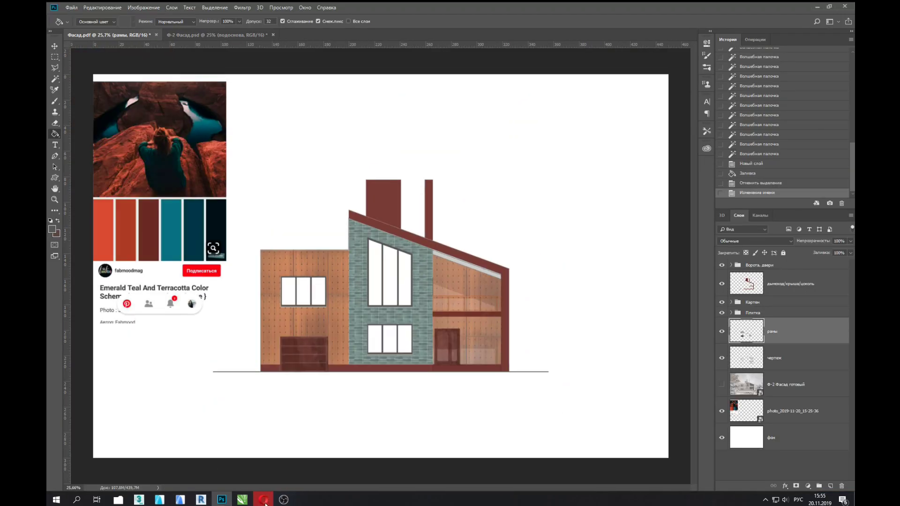
click(264, 501)
right_click(362, 217)
click(413, 305)
key(alt+Tab)
click(783, 302)
key(ctrl+v)
Move, rotate and scale the wood texture to match the roof eave slope.
drag(381, 266, 462, 281)
key(ctrl+t)
drag(504, 319, 520, 237)
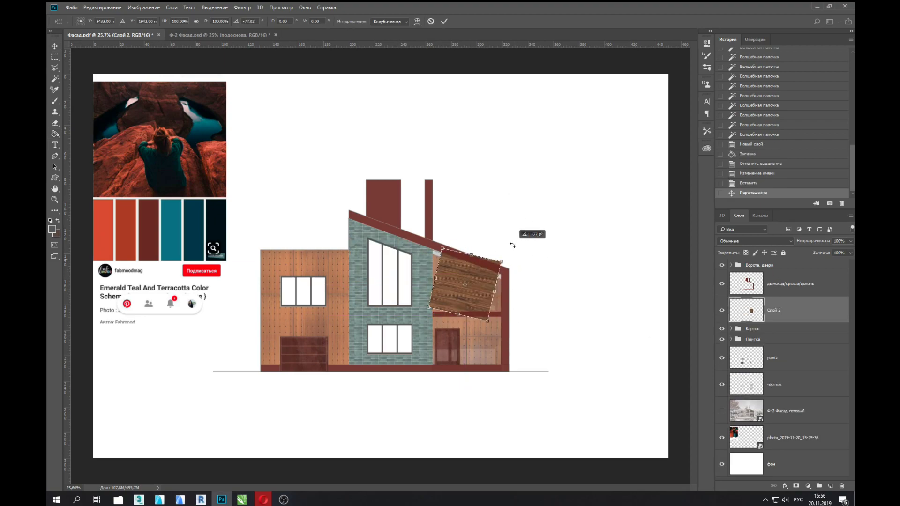
drag(497, 290, 510, 298)
key(Return)
Outline the strip under the roof eave and mask the wood texture to it.
key(ctrl+plus)
key(ctrl+plus)
key(ctrl+plus)
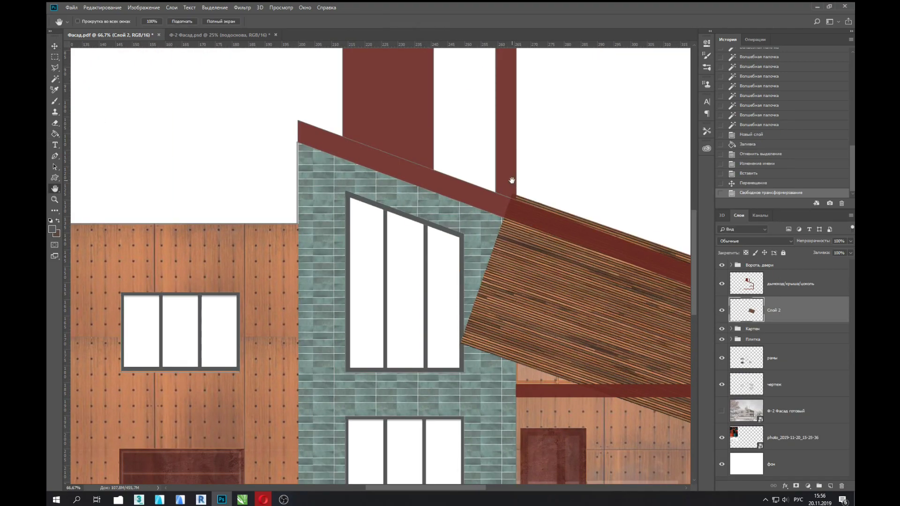
drag(593, 266, 474, 266)
click(722, 310)
key(ctrl+plus)
key(l)
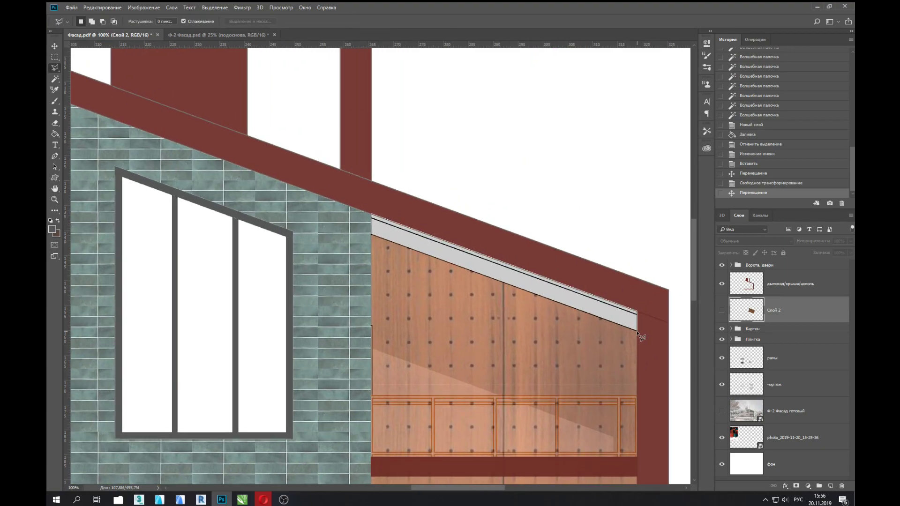
click(373, 236)
click(722, 310)
click(796, 486)
Set the wood layer's opacity to 78%.
key(ctrl+0)
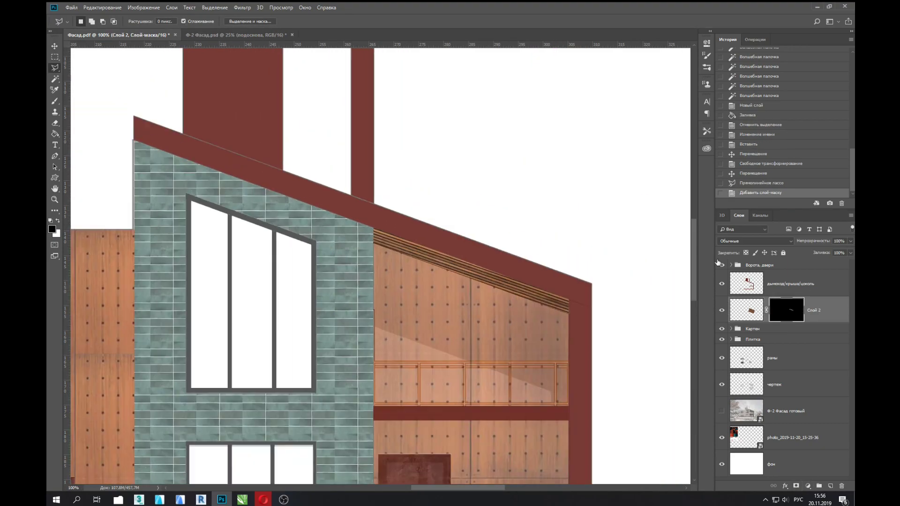
key(7)
key(8)
key(ctrl+plus)
key(ctrl+plus)
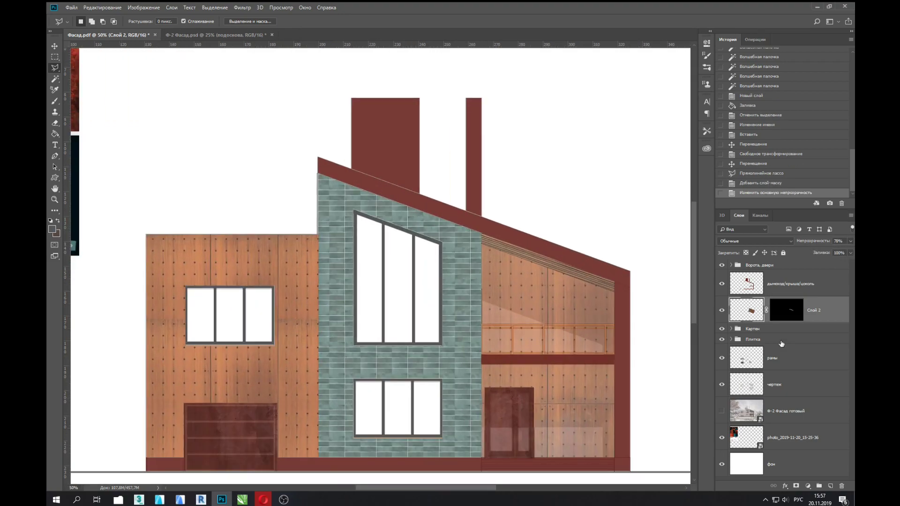
Clip a Selective Color adjustment to the wood, reducing cyan and adding magenta.
click(808, 486)
click(792, 489)
key(ctrl+alt+g)
drag(623, 95, 561, 95)
drag(623, 112, 659, 112)
Group the wood layer and its adjustment as 'Балка'.
shift+click(815, 336)
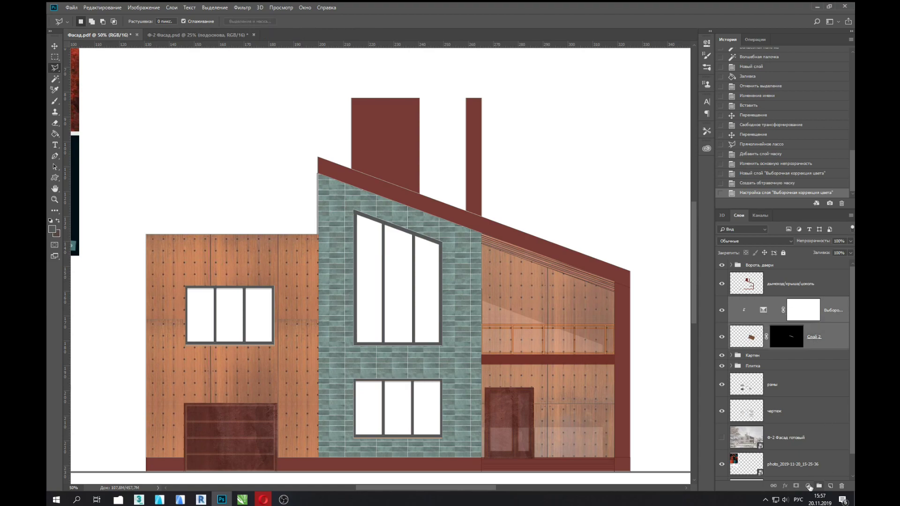
key(ctrl+g)
double_click(751, 303)
text(Балка)
key(Return)
key(ctrl+0)
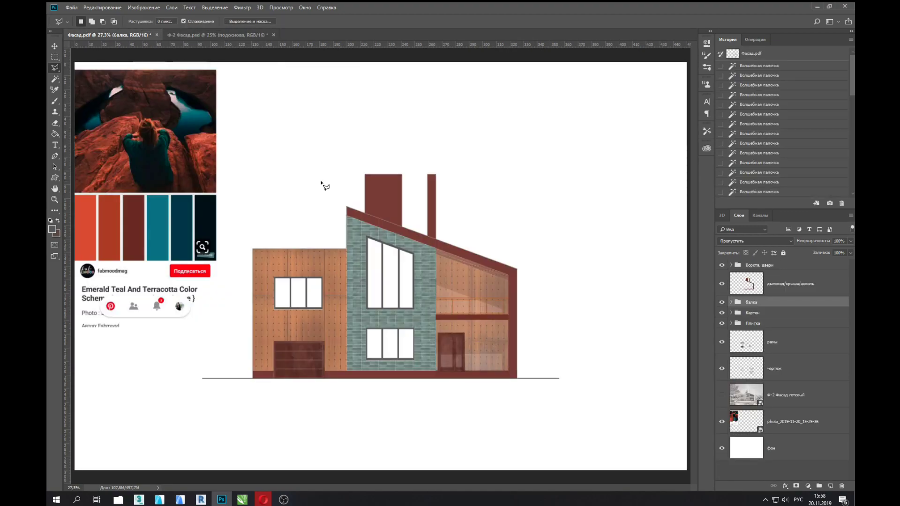
Hide the textured layers, select the рамы layer and clear the old selection.
key(ctrl+plus)
drag(722, 341, 722, 266)
click(750, 369)
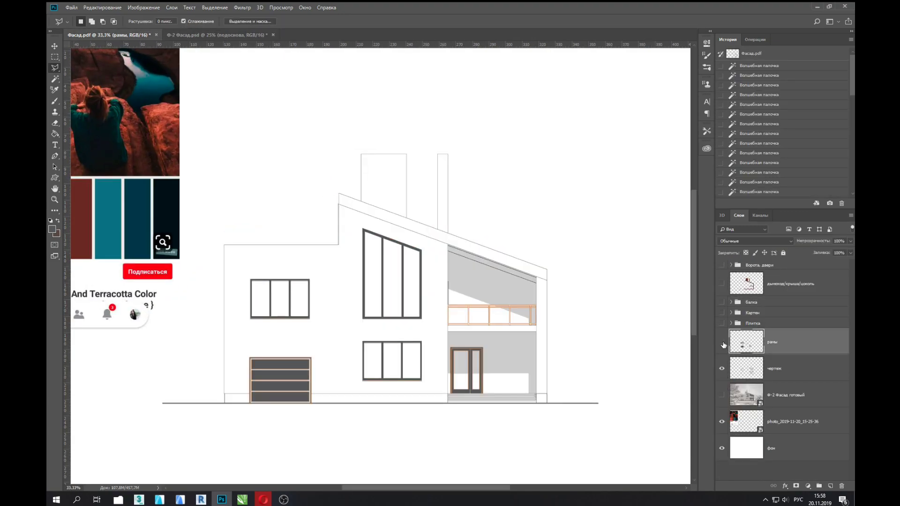
key(w)
key(ctrl+plus)
key(ctrl+plus)
key(ctrl+plus)
key(ctrl+plus)
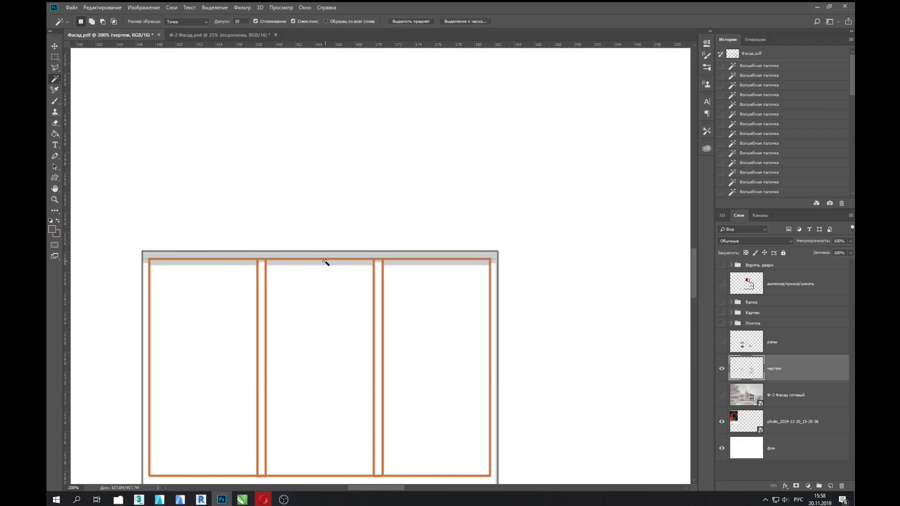
key(ctrl+d)
key(l)
Outline shadow strips under the window tops with the Polygonal Lasso.
click(144, 219)
scroll(154, 235, down, 5)
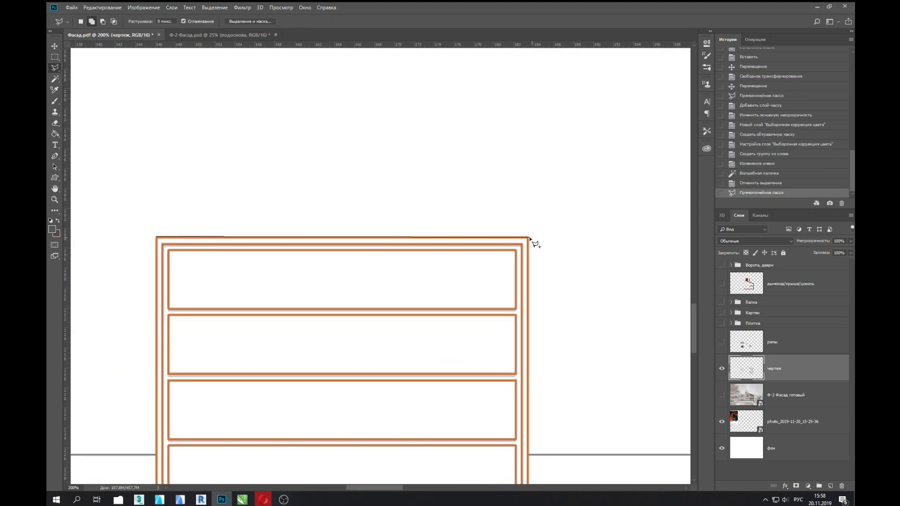
click(160, 252)
scroll(577, 287, right, 10)
click(260, 153)
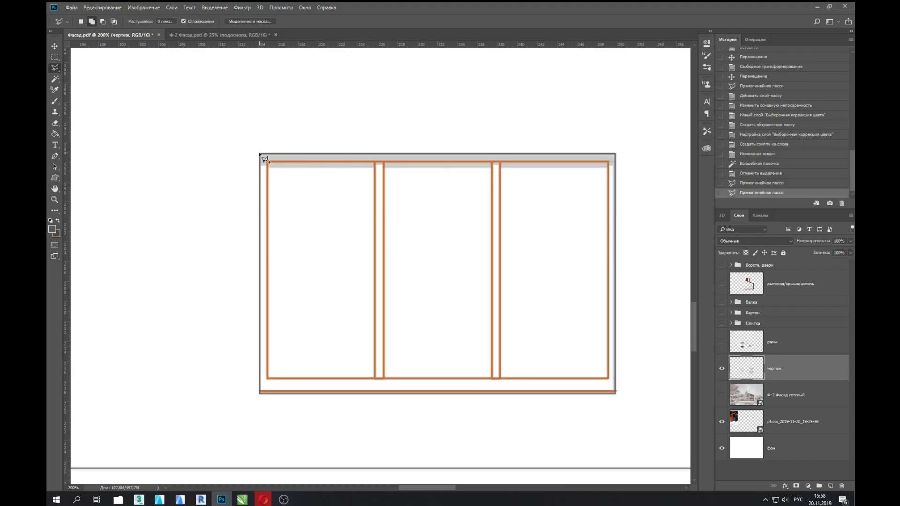
click(614, 153)
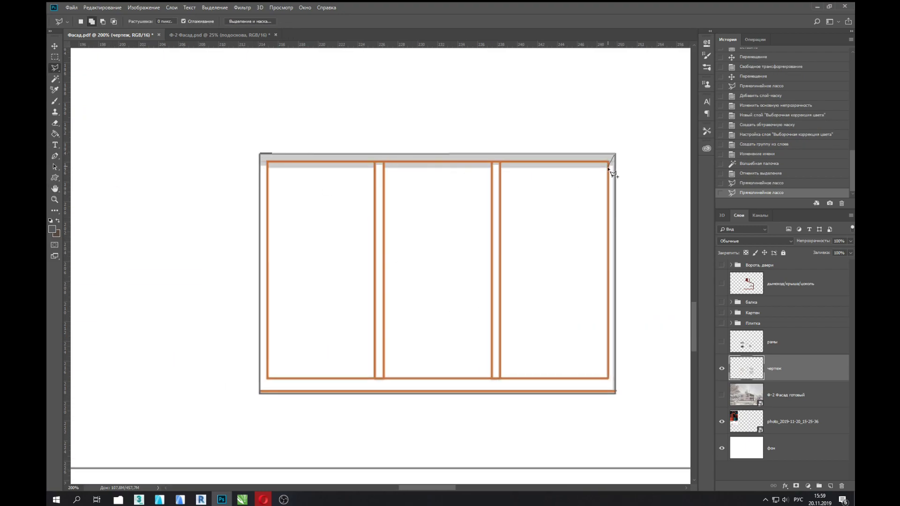
click(260, 155)
scroll(272, 188, up, 10)
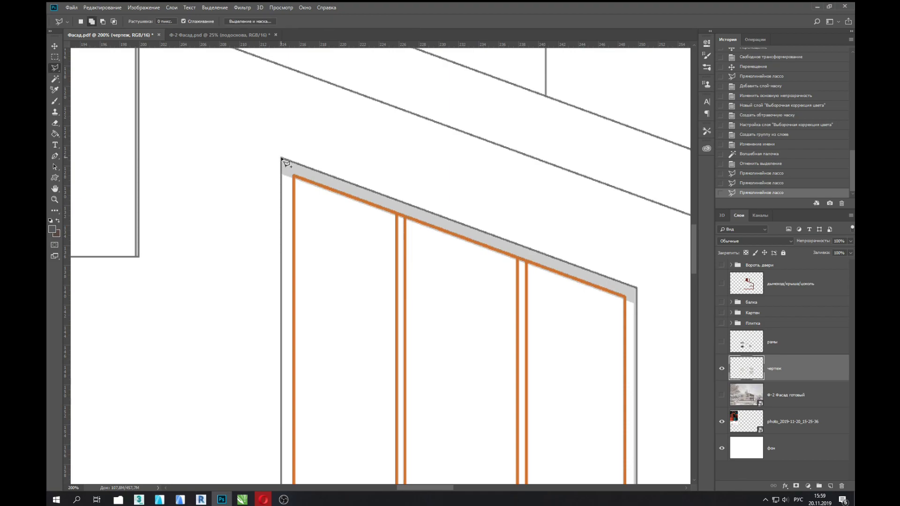
click(281, 159)
key(ctrl+minus)
Add the grey band under the roof, wall behind the railing and grey patches by Magic Wand.
key(g)
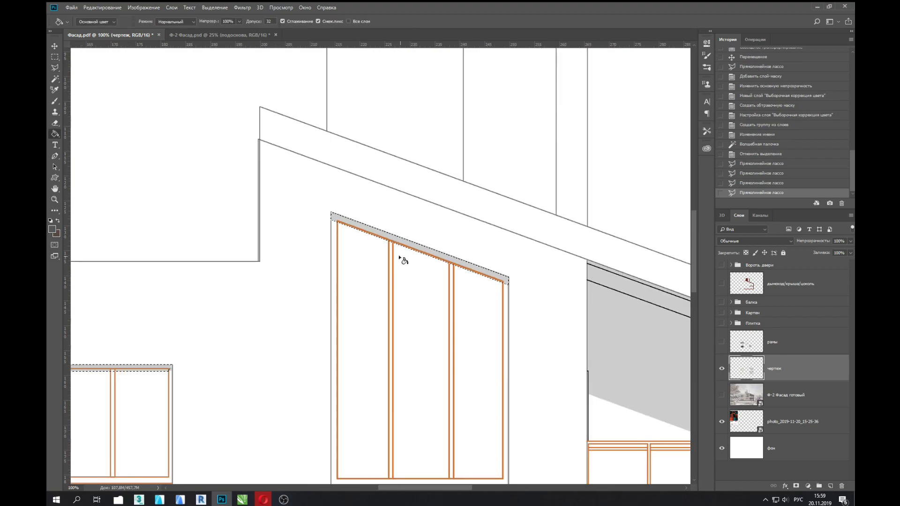
key(w)
scroll(515, 215, down, 5)
scroll(516, 215, right, 10)
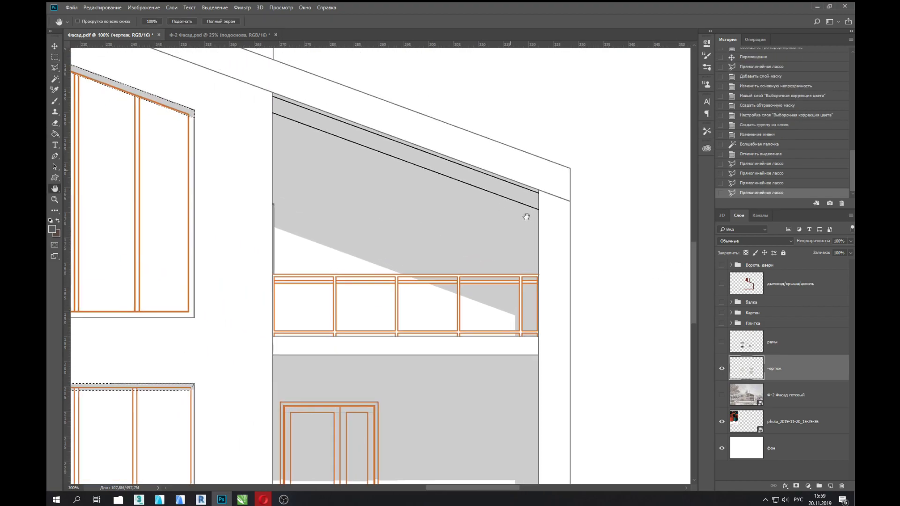
click(362, 187)
click(356, 154)
click(518, 195)
click(478, 293)
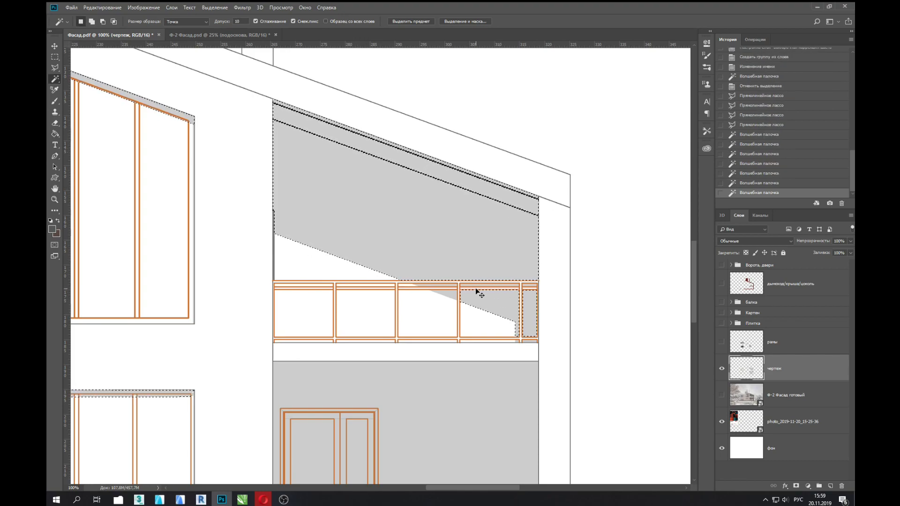
key(ctrl+plus)
click(652, 413)
Adjust the shadow selection along the wall edge with polygonal outlines.
key(l)
scroll(563, 338, up, 3)
scroll(562, 337, right, 10)
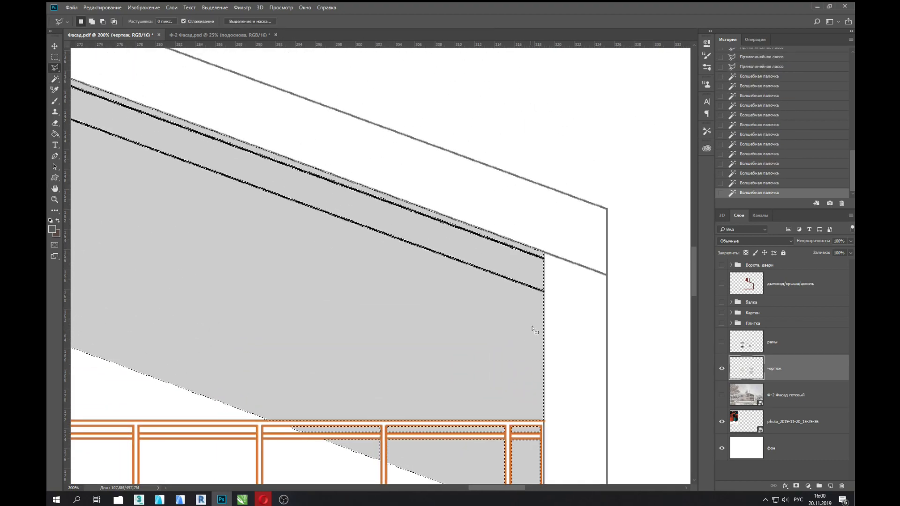
scroll(546, 297, left, 11)
key(ctrl+minus)
double_click(587, 257)
key(ctrl+minus)
key(ctrl+plus)
key(ctrl+plus)
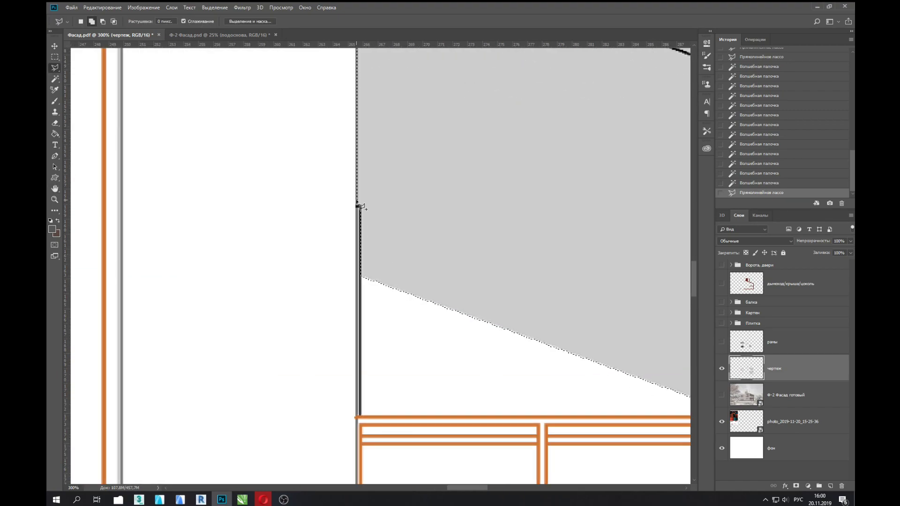
double_click(371, 281)
Add the grey area around the door, porch base rectangle and right-side horizontal strips.
key(ctrl+minus)
key(ctrl+minus)
key(w)
click(349, 308)
key(m)
drag(261, 233, 367, 359)
key(ctrl+plus)
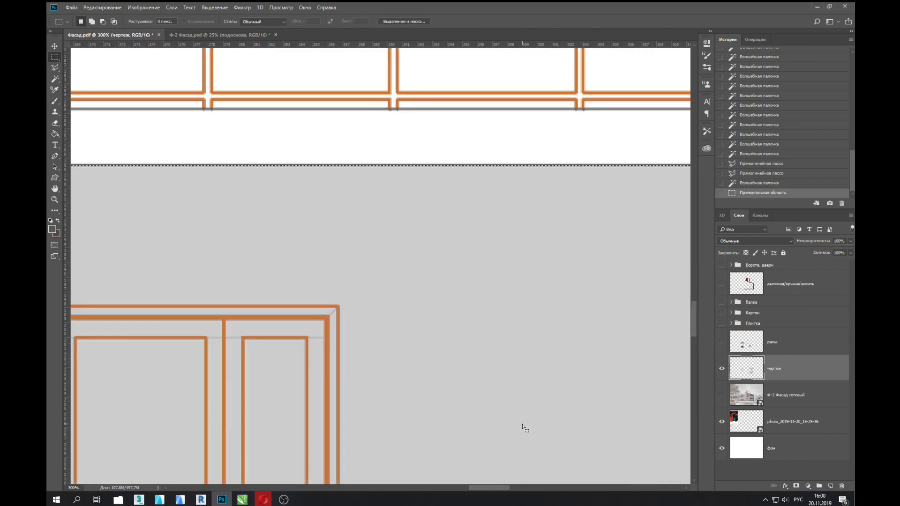
key(ctrl+plus)
key(w)
click(551, 331)
click(557, 350)
key(ctrl+minus)
key(ctrl+minus)
key(ctrl+minus)
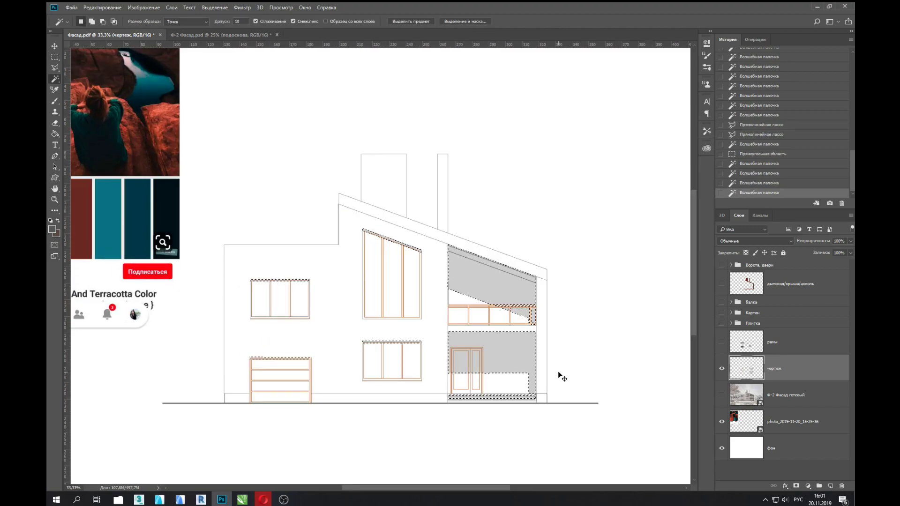
Create a new layer named 'тени'.
key(ctrl+plus)
key(ctrl+plus)
key(ctrl+minus)
click(829, 489)
double_click(774, 368)
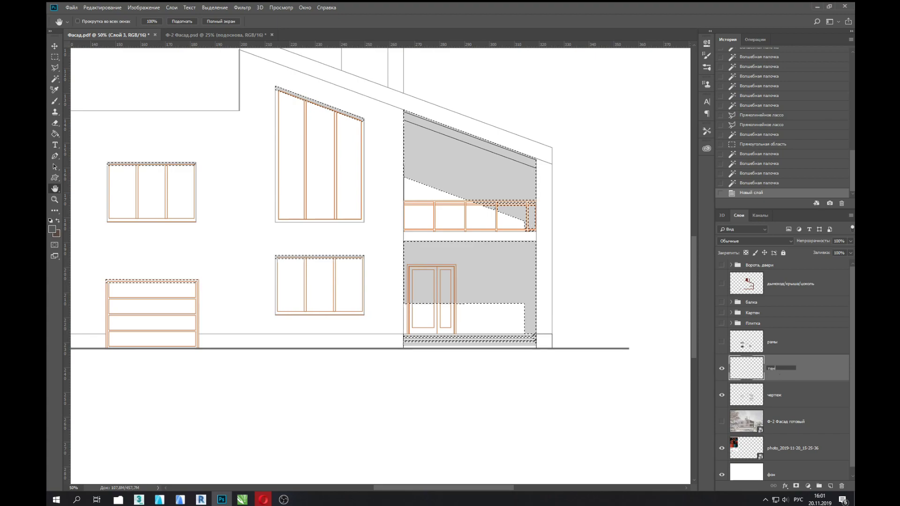
text(тениg)
Fill the shadow selection dark grey, move тени to the top and lower its opacity.
click(290, 258)
key(ctrl+d)
drag(792, 348, 739, 263)
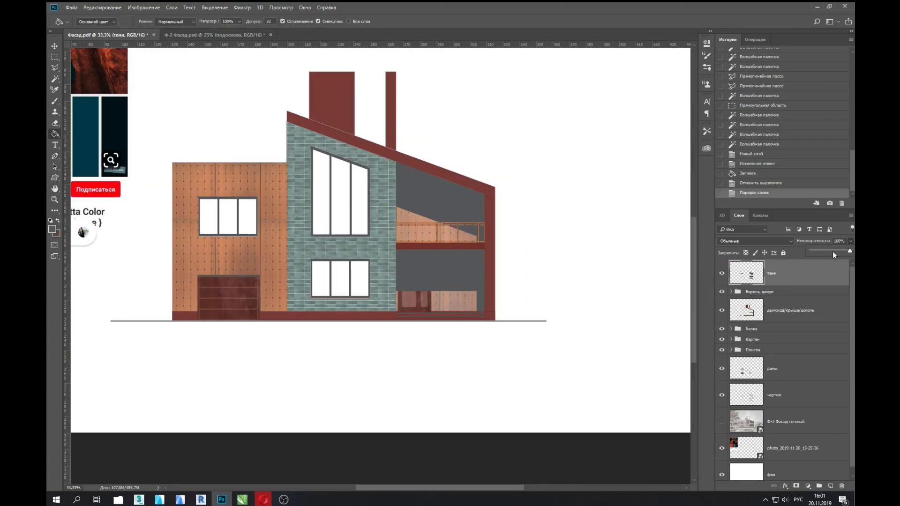
drag(833, 252, 824, 255)
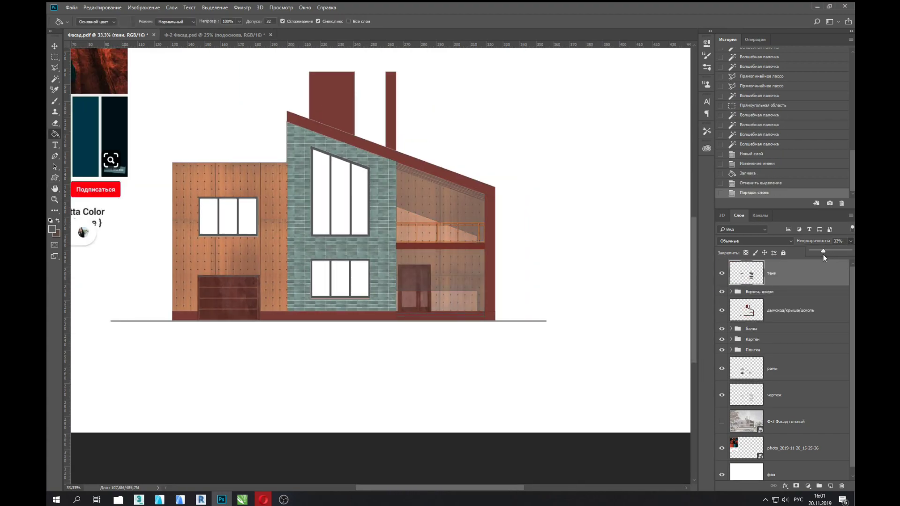
key(ctrl+plus)
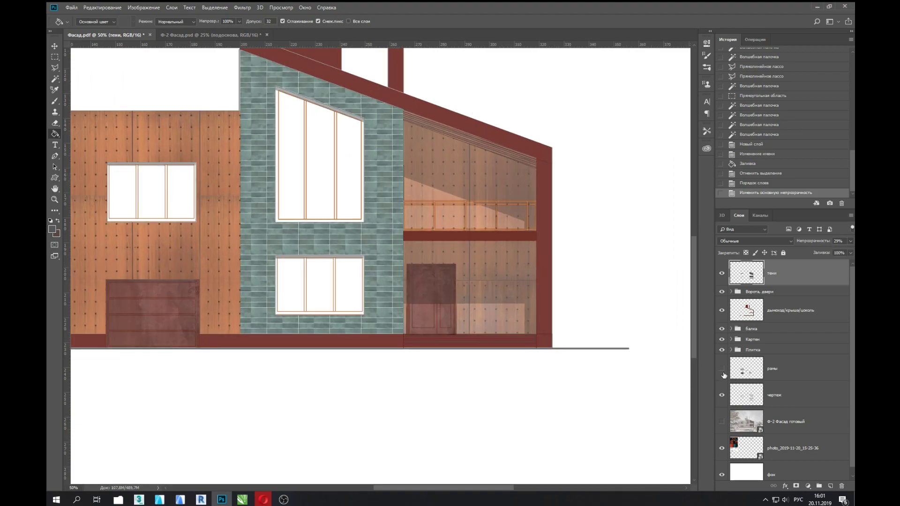
Set the рамы frames layer to 80% opacity.
click(769, 369)
drag(851, 241, 848, 251)
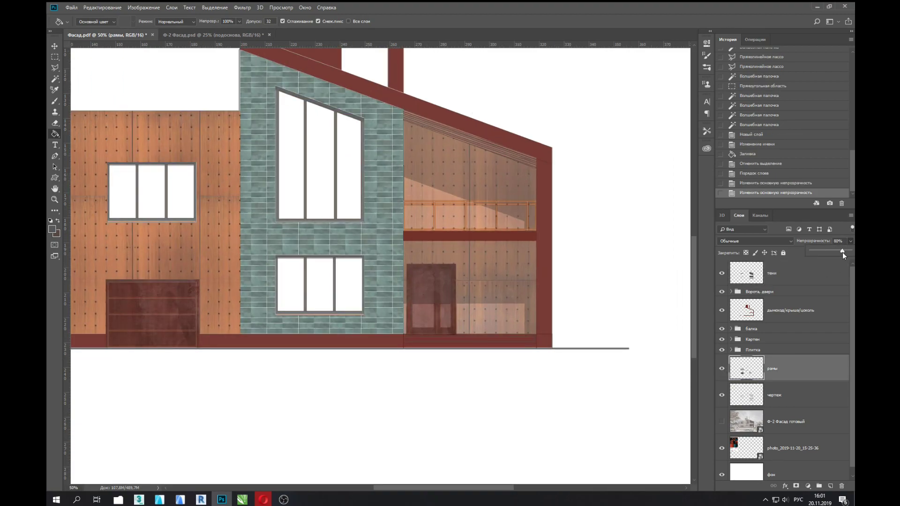
key(ctrl+plus)
scroll(695, 249, down, 3)
scroll(694, 249, down, 2)
scroll(516, 295, up, 5)
Restore тени to full opacity and start outlining another shadow strip under a window top.
click(769, 272)
key(0)
key(l)
click(579, 226)
Outline shadow strips under the window frame, around the window top and across the garage door.
click(581, 216)
scroll(571, 267, up, 2)
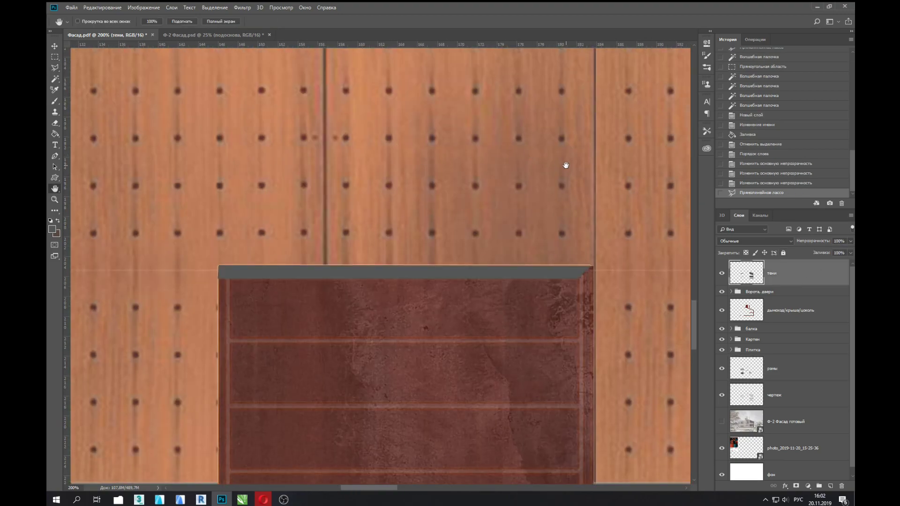
click(591, 267)
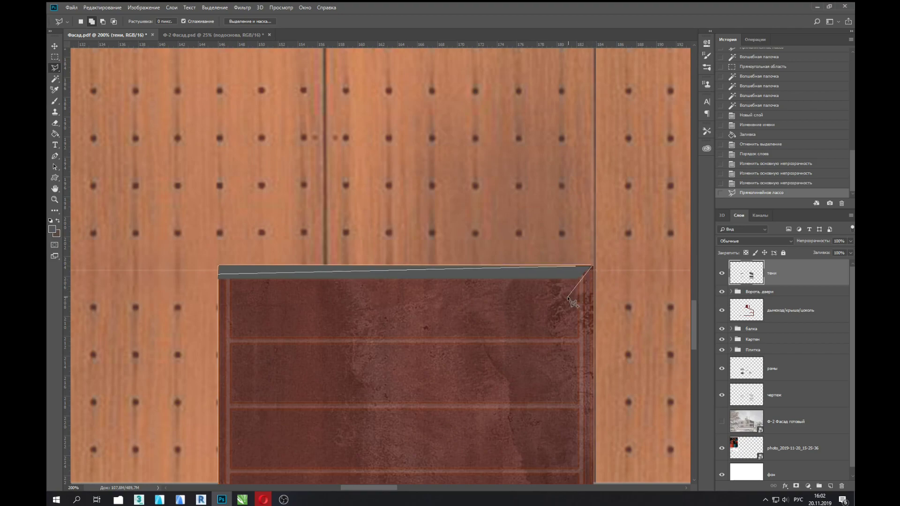
click(219, 278)
scroll(416, 291, right, 10)
click(604, 203)
double_click(277, 237)
Trace a shadow strip along the slanted window top and fill the outlines dark grey.
key(ctrl+minus)
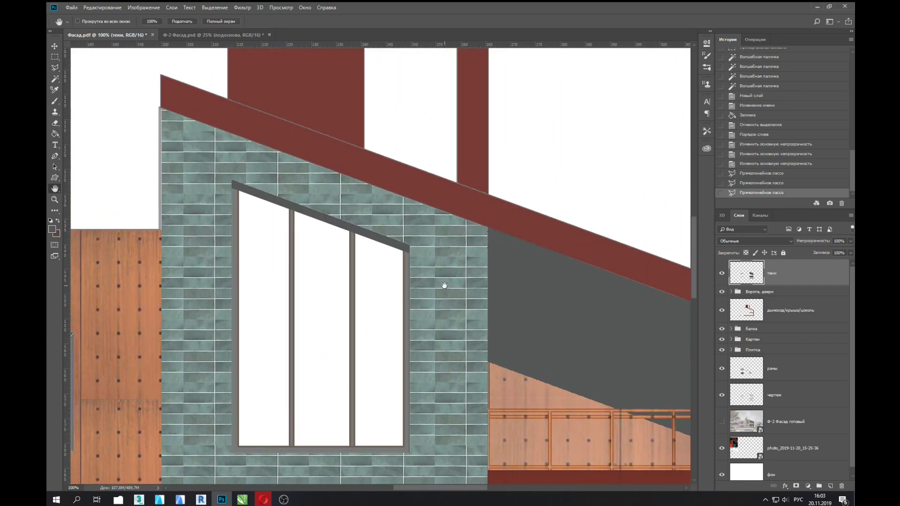
key(ctrl+plus)
click(84, 95)
click(440, 228)
click(440, 253)
click(83, 118)
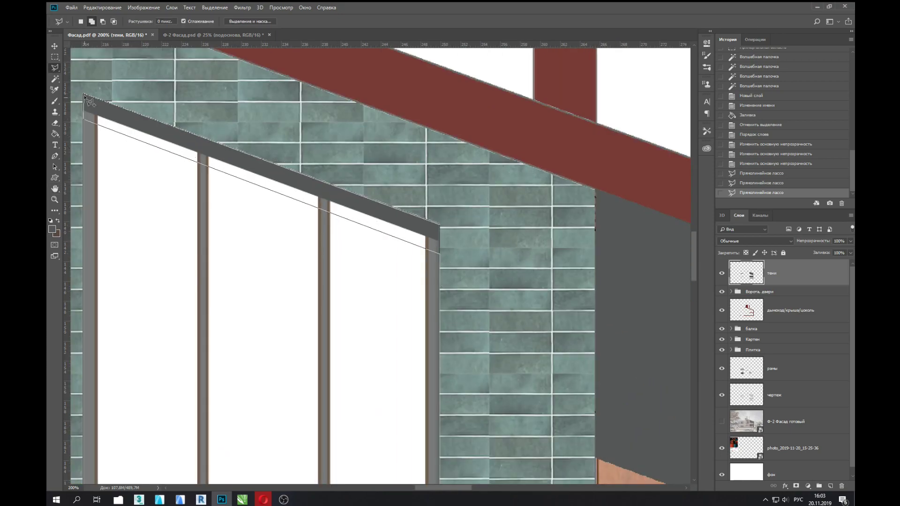
click(84, 95)
key(g)
click(88, 101)
Deselect and lower the тени layer opacity to about 55%.
key(ctrl+d)
key(ctrl+0)
drag(850, 243, 832, 254)
key(v)
key(ctrl+minus)
Save the document as 'Фасад контраст.psd' in D:\university\house\Файлы.
key(ctrl+shift+s)
click(89, 186)
double_click(183, 136)
double_click(413, 79)
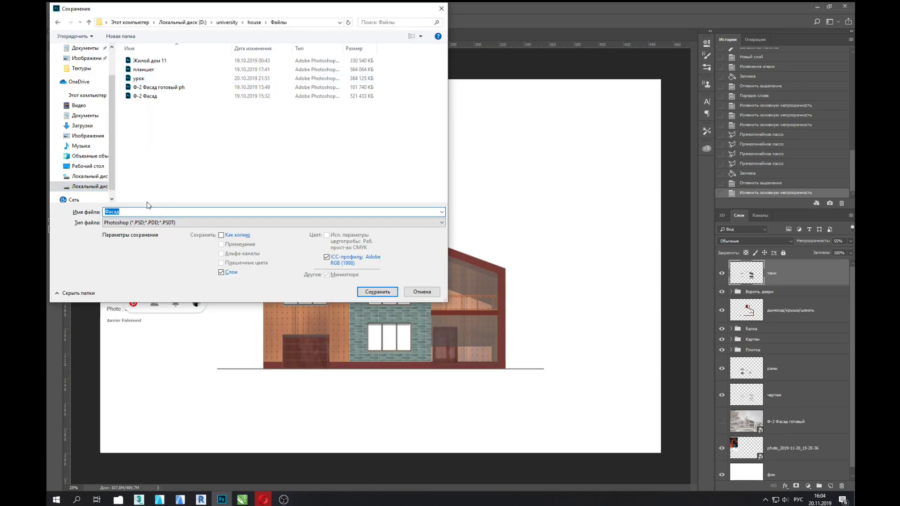
key(Return)
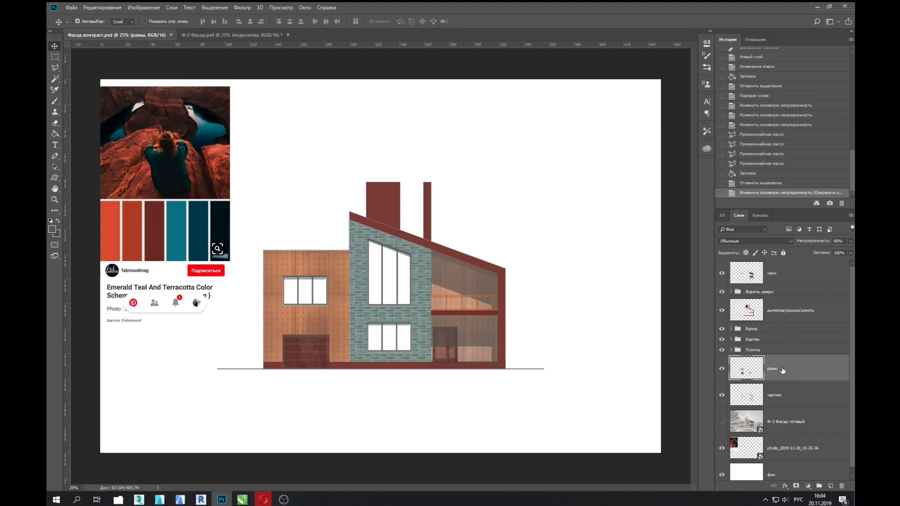
Put the рамы layer into a new group named 'окна'.
drag(782, 371, 819, 486)
double_click(751, 361)
text(окна)
key(Return)
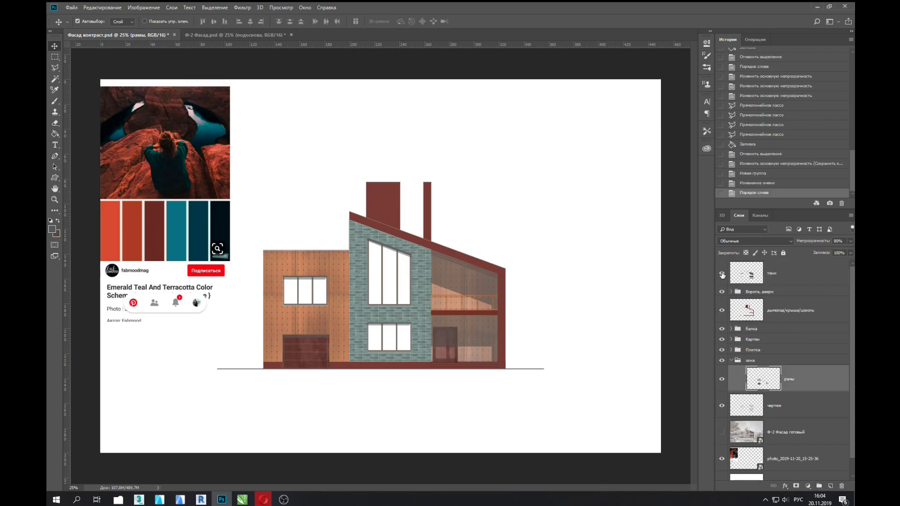
Hide the frames and Magic Wand-select the window panes on the чертеж layer.
click(722, 376)
click(788, 405)
key(w)
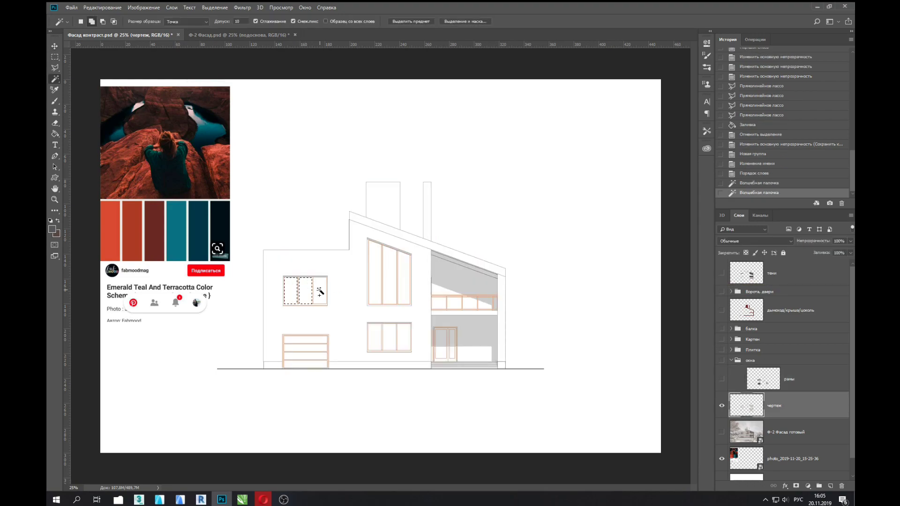
shift+click(291, 291)
shift+click(389, 338)
shift+click(404, 277)
click(256, 36)
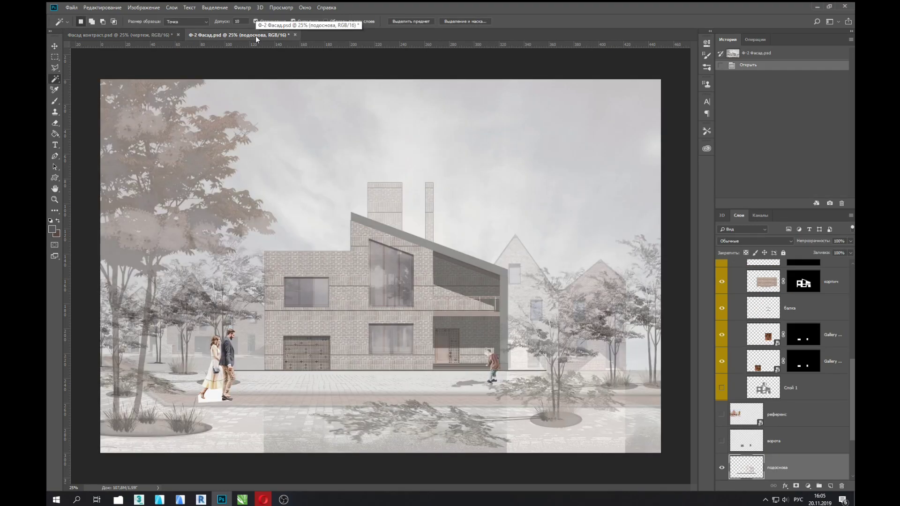
click(136, 36)
Fill the selected panes grey on a new 'окна' layer and show all facade layers again.
click(830, 487)
text(стекл)
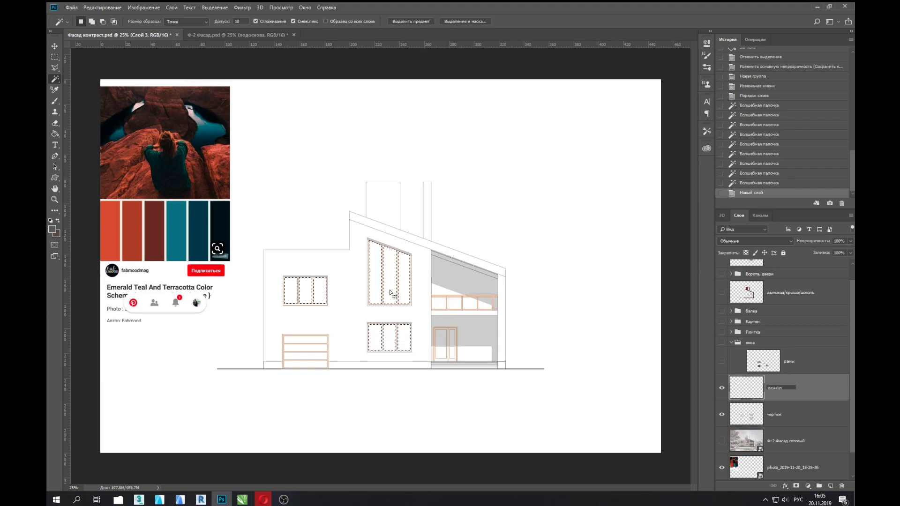
key(Return)
key(g)
click(51, 229)
click(801, 171)
click(404, 269)
key(ctrl+d)
drag(723, 364, 724, 267)
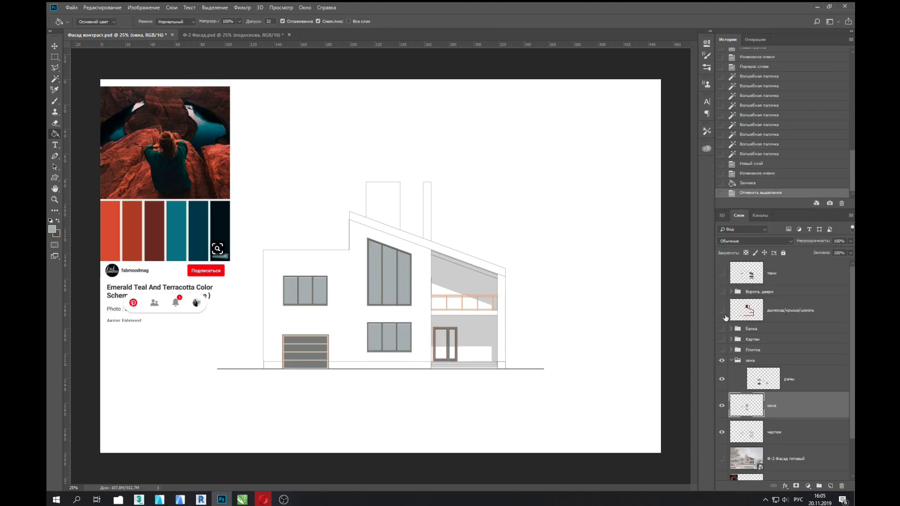
Compare with the reference render, then pick the рамы layer near the balcony railing.
click(241, 36)
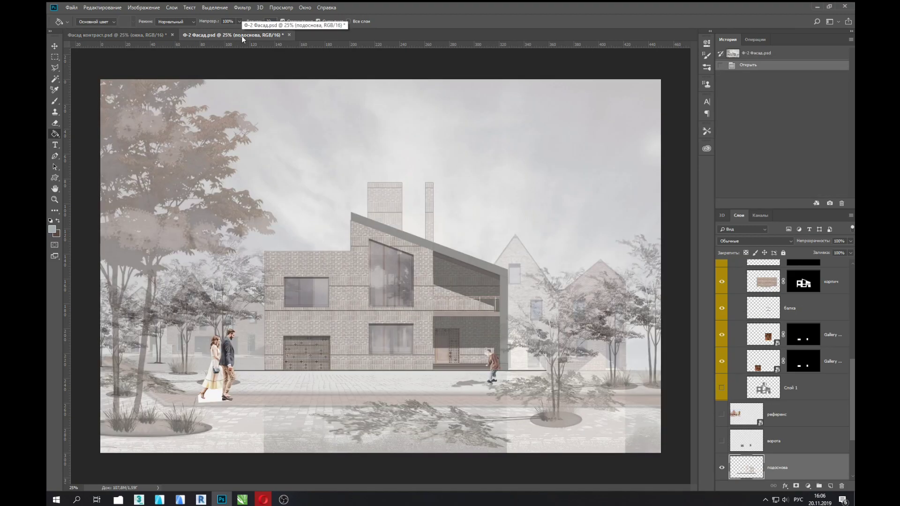
click(136, 35)
key(v)
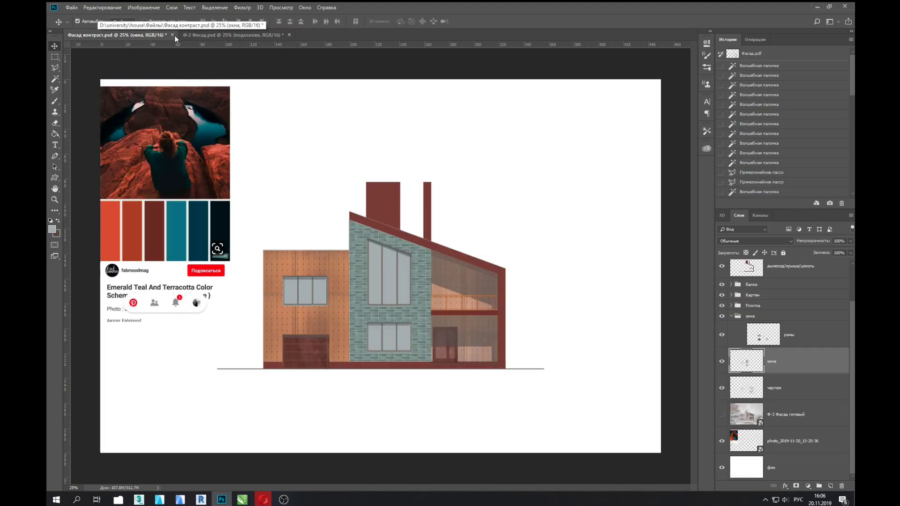
click(195, 35)
click(122, 35)
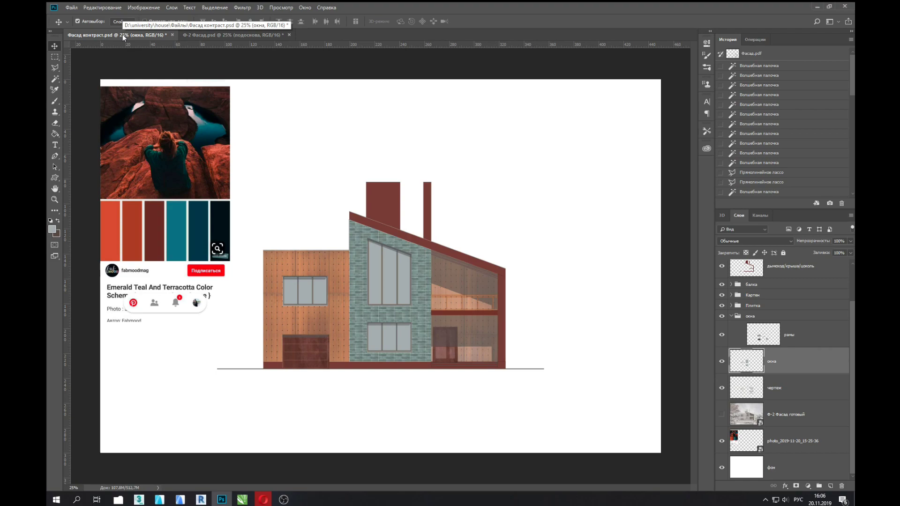
scroll(231, 130, up, 3)
scroll(538, 227, up, 1)
click(800, 342)
scroll(490, 262, up, 1)
key(w)
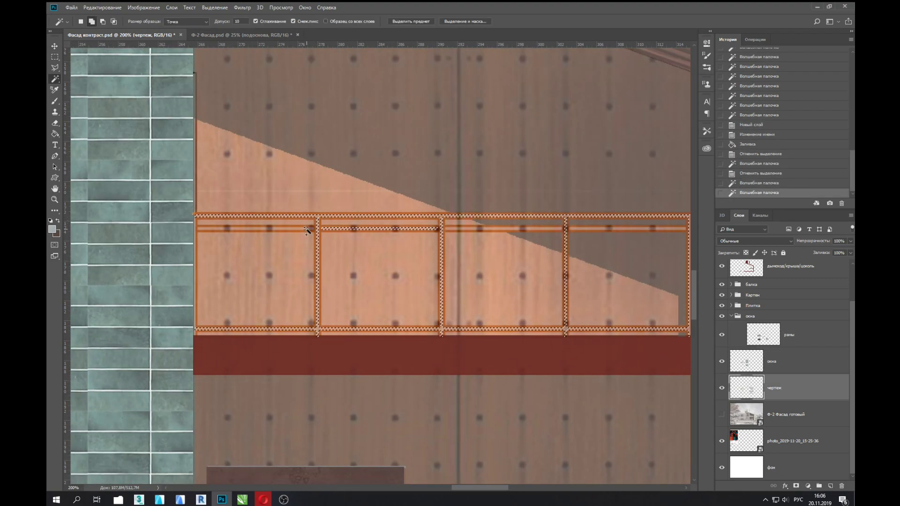
Marquee-select the balcony railing frame, trimming away the extra area.
key(m)
mouse_move(585, 220)
mouse_down()
mouse_move(694, 237)
mouse_move(583, 227)
mouse_move(569, 256)
mouse_up()
scroll(570, 256, right, 5)
key(w)
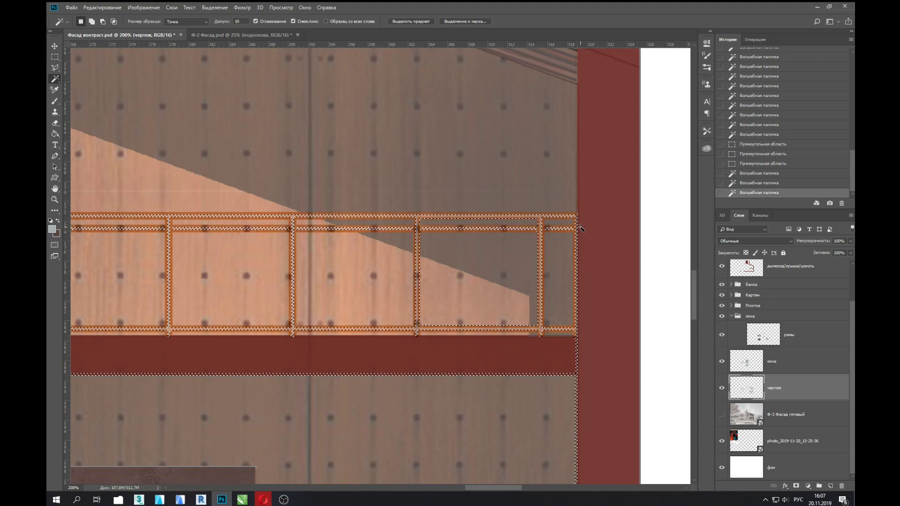
key(m)
drag(607, 335, 68, 377)
key(ctrl+minus)
key(ctrl+minus)
drag(241, 452, 515, 292)
Fill the railing selection with brown on the рамы layer.
click(797, 335)
key(0)
key(g)
click(441, 283)
key(ctrl+d)
Fill the remaining railing sections with colour.
key(ctrl+plus)
key(ctrl+plus)
key(ctrl+minus)
key(ctrl+minus)
key(ctrl+plus)
key(ctrl+plus)
click(293, 250)
key(ctrl+z)
ctrl+click(763, 335)
click(295, 247)
double_click(296, 247)
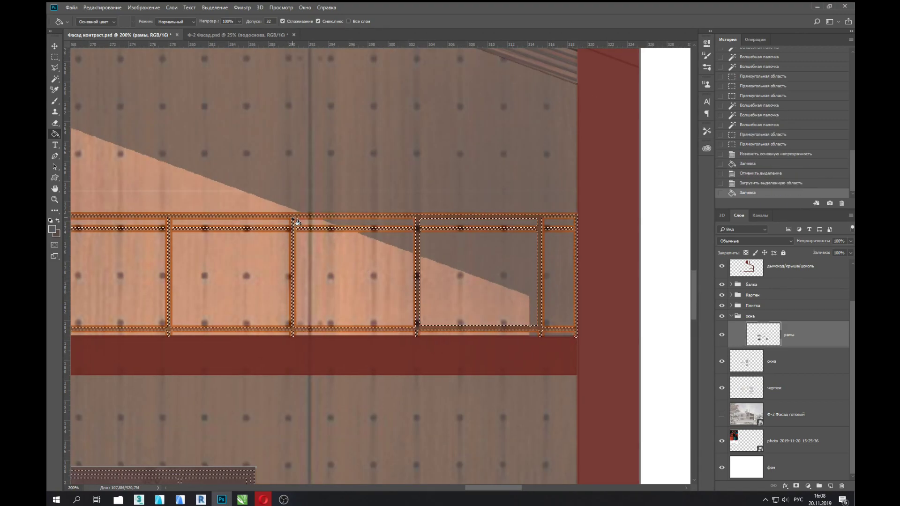
Shade the railing with soft brush strokes and lower the рамы opacity to 78%.
key(b)
mouse_move(117, 277)
mouse_down()
mouse_move(291, 277)
mouse_move(169, 281)
mouse_move(290, 277)
mouse_move(357, 289)
mouse_up()
key(0)
key(ctrl+minus)
key(ctrl+minus)
key(ctrl+d)
click(55, 46)
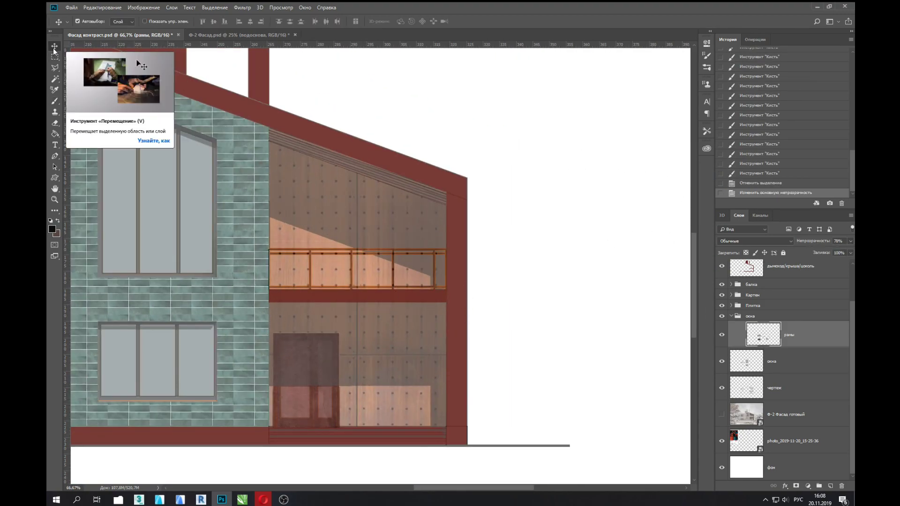
Place the window reflections image onto the facade.
key(7)
key(8)
key(ctrl+0)
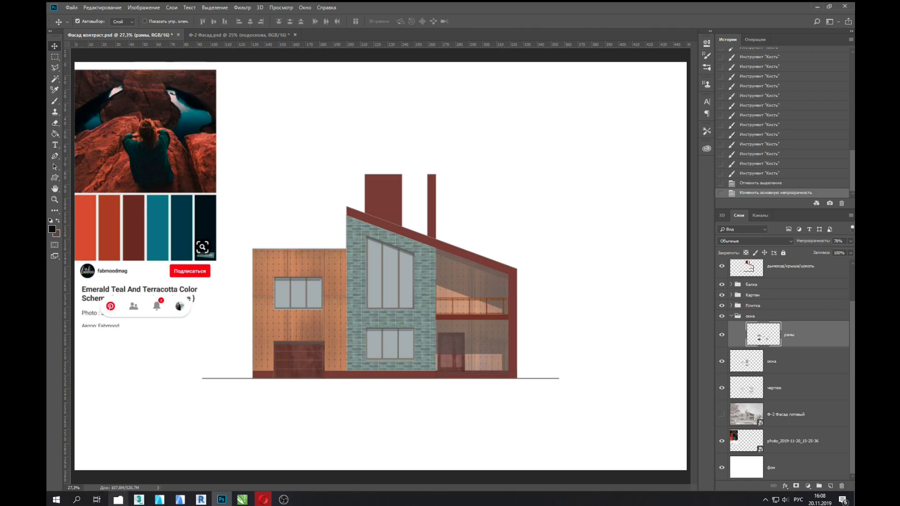
click(118, 500)
double_click(478, 130)
drag(429, 127, 375, 234)
key(Return)
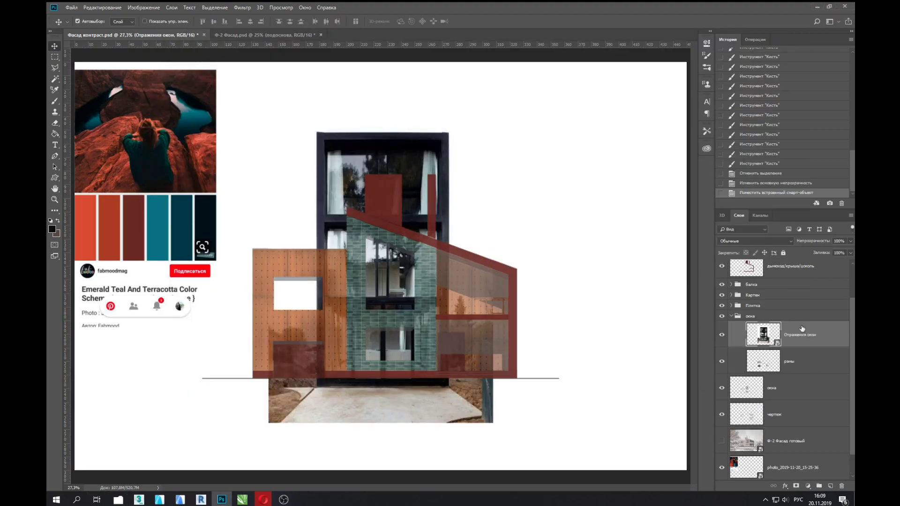
Move the reflections to the house centre above окна and rotate it about 25 degrees.
drag(472, 196, 679, 215)
drag(747, 388, 765, 329)
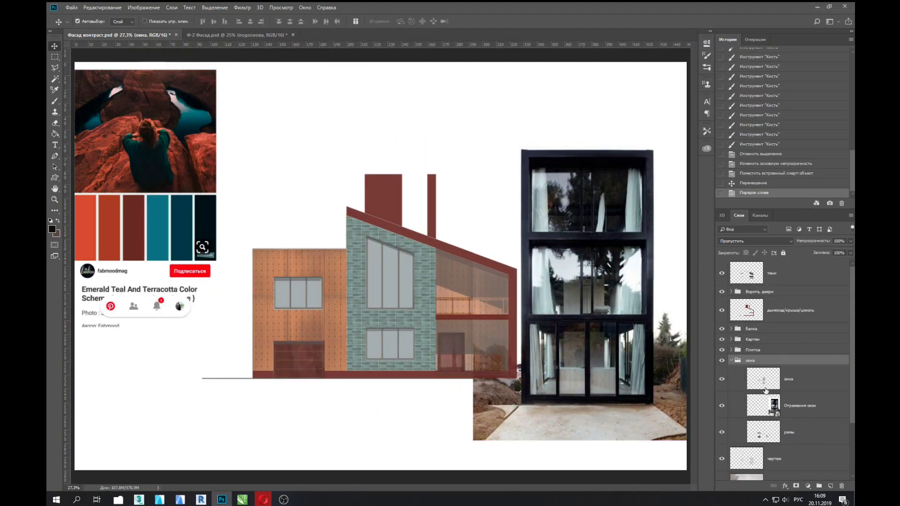
drag(586, 290, 399, 305)
drag(764, 405, 763, 372)
key(ctrl+t)
mouse_move(511, 215)
mouse_down()
mouse_move(520, 298)
mouse_move(516, 263)
mouse_up()
key(Return)
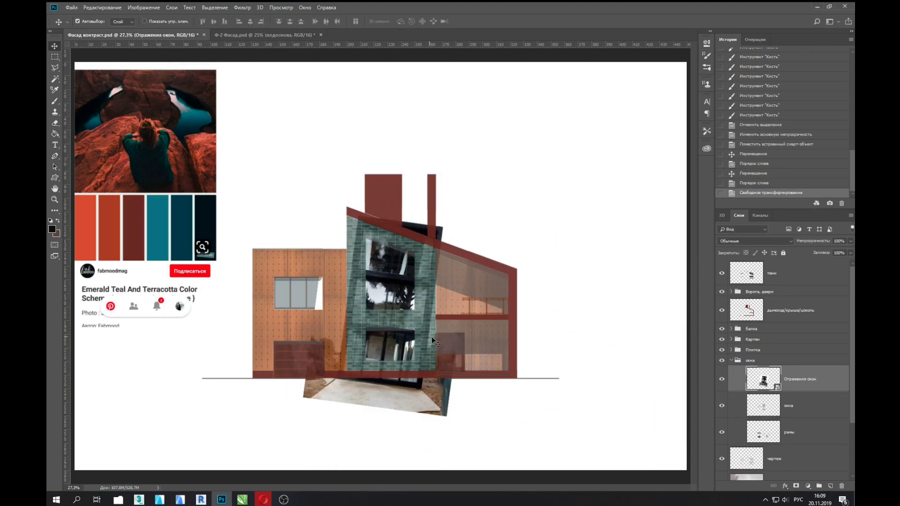
Duplicate the reflections leftward, delete a vertical strip, and merge the copy into Отражения окон.
drag(375, 305, 290, 304)
drag(764, 379, 798, 404)
key(m)
drag(310, 187, 339, 407)
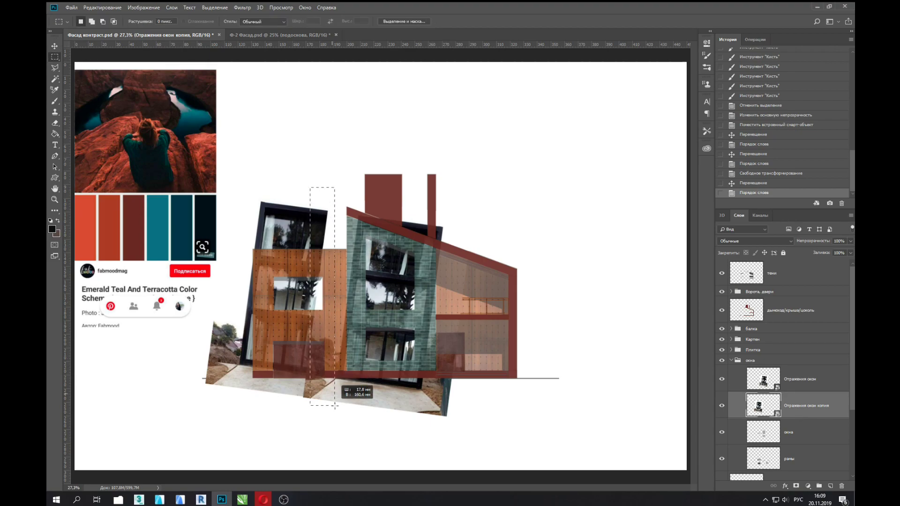
key(e)
click(332, 332)
key(Return)
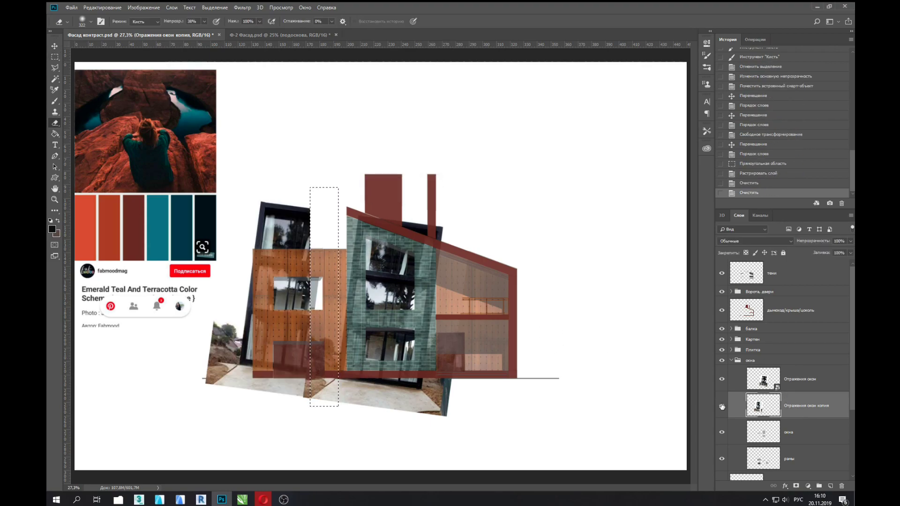
click(801, 380)
key(Delete)
key(ctrl+d)
shift+click(802, 406)
key(ctrl+e)
Mask Отражения окон to the window shapes and set its opacity to 37%.
ctrl+click(763, 406)
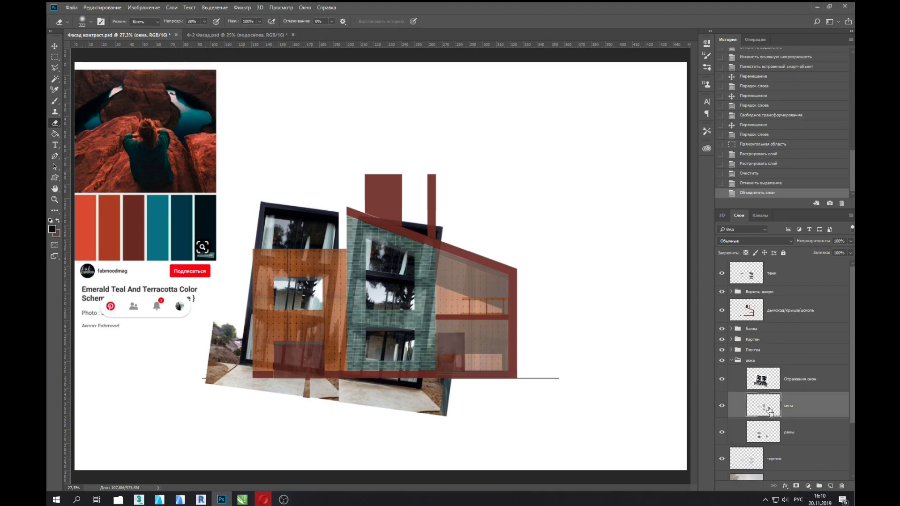
click(797, 485)
click(751, 381)
key(ctrl+bracketleft)
click(851, 241)
mouse_move(836, 253)
mouse_down()
mouse_move(849, 252)
mouse_move(834, 251)
mouse_up()
key(ctrl+bracketright)
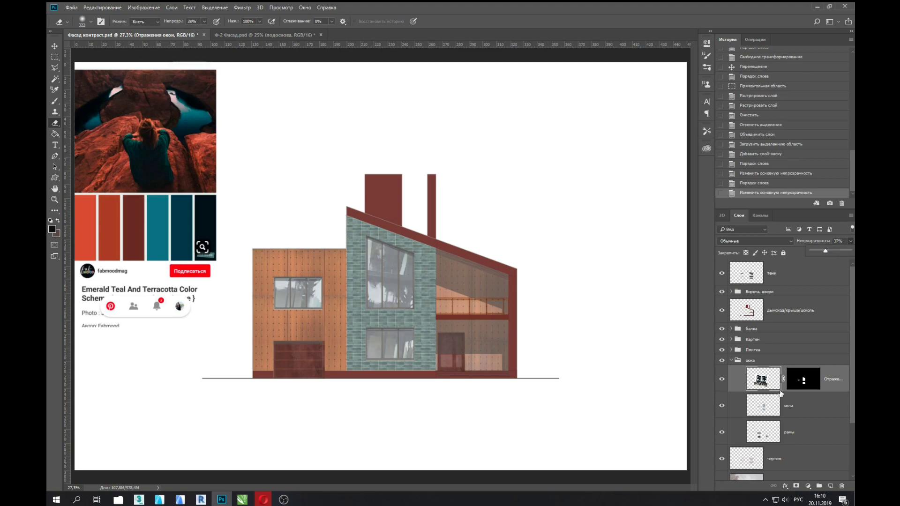
Refill the window panes on the окна layer and reduce its opacity to 29%.
click(797, 406)
ctrl+click(763, 405)
key(g)
click(394, 281)
click(381, 288)
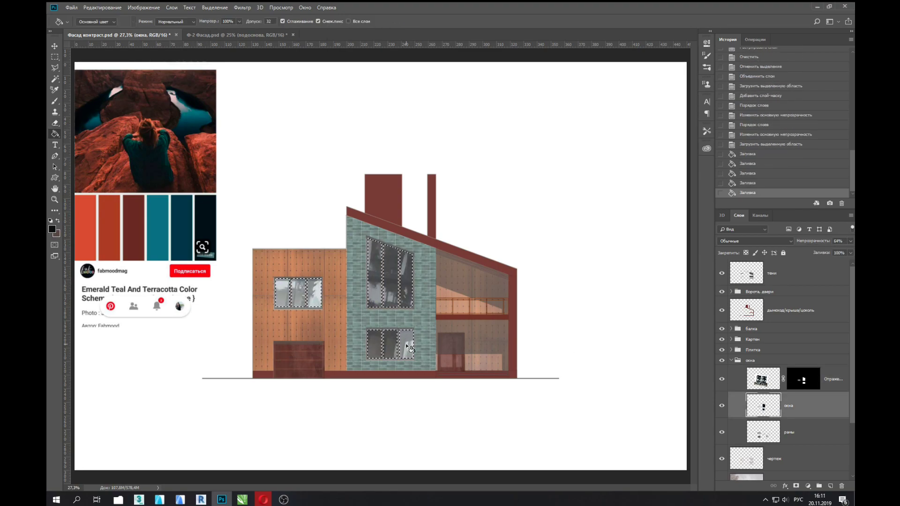
click(375, 343)
click(398, 281)
key(ctrl+d)
click(850, 241)
drag(837, 252, 823, 252)
Add a Curves adjustment to the Отражения окон layer.
click(774, 379)
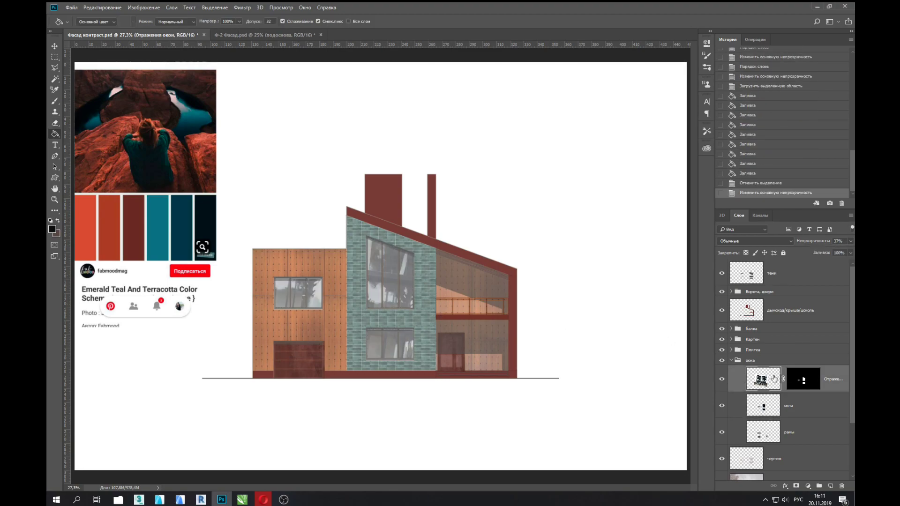
click(809, 487)
click(785, 379)
Brighten the reflection Curves, then add a clipped Selective Color adjustment with less cyan and more magenta in reds.
drag(647, 123, 647, 109)
click(809, 486)
click(774, 484)
alt+click(761, 393)
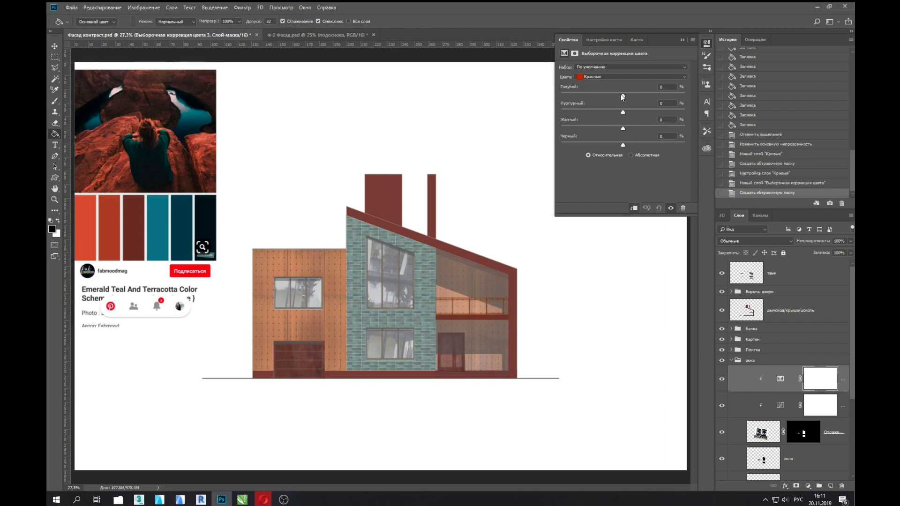
drag(645, 106, 620, 96)
drag(622, 112, 627, 116)
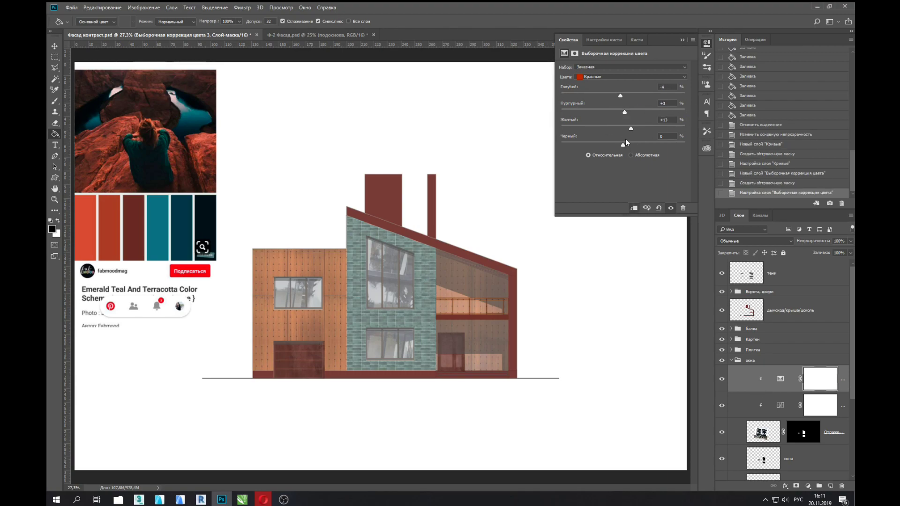
In Selective Color, add magenta to and lighten the blacks, then switch to the blues.
click(619, 76)
click(626, 98)
click(631, 76)
click(595, 132)
drag(623, 112, 646, 112)
drag(668, 144, 595, 145)
click(628, 77)
click(623, 98)
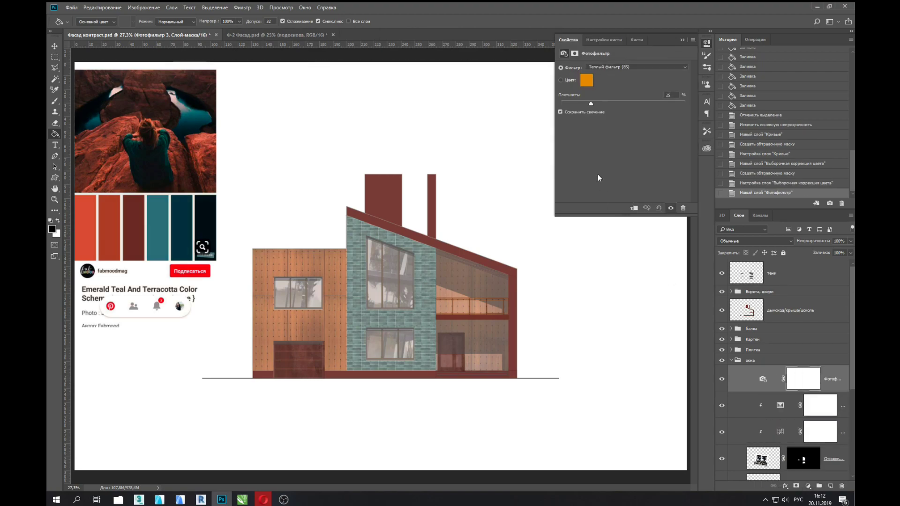
Try green and blue Photo Filter colours and set the filter density to 16.
drag(591, 103, 575, 103)
click(587, 81)
click(719, 209)
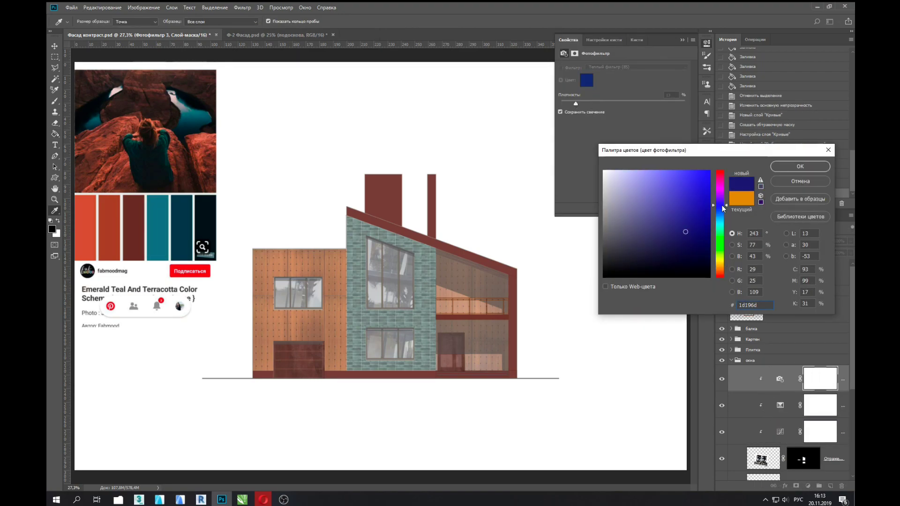
drag(719, 209, 720, 237)
click(673, 198)
click(800, 167)
drag(575, 103, 626, 104)
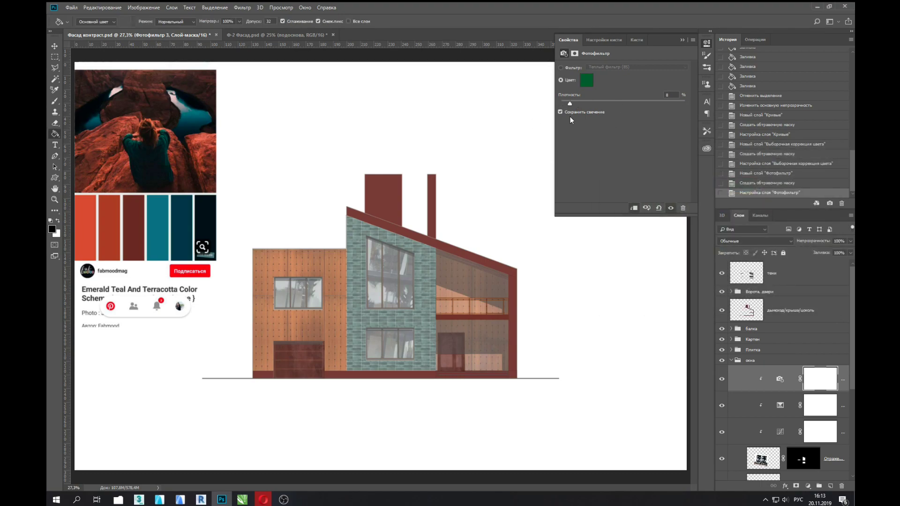
drag(571, 119, 581, 117)
Make the Photo Filter orange with a density of about 70.
key(ctrl+minus)
key(ctrl+minus)
click(586, 83)
click(720, 271)
click(664, 239)
key(Return)
drag(580, 103, 648, 103)
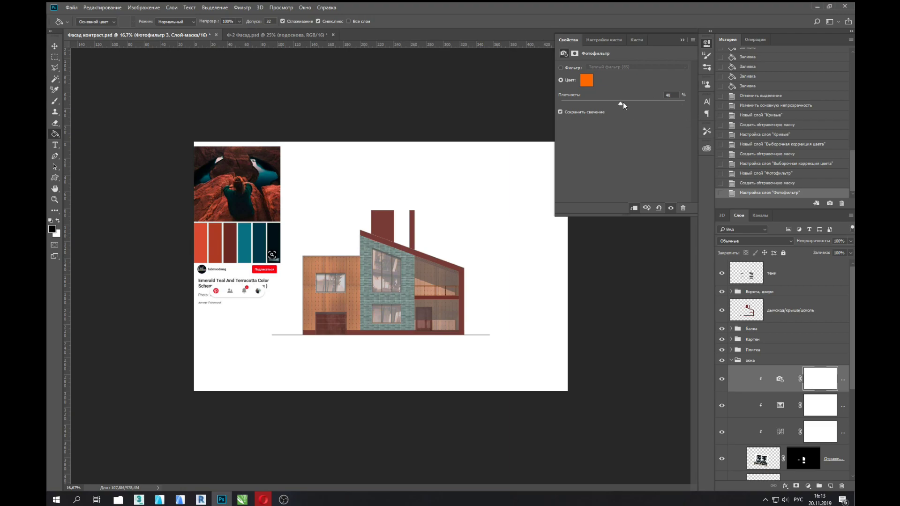
Load the окна window selection, refill it with white, and deselect.
scroll(788, 375, down, 3)
ctrl+click(762, 405)
key(shift+F5)
click(460, 135)
click(799, 164)
click(518, 136)
key(ctrl+d)
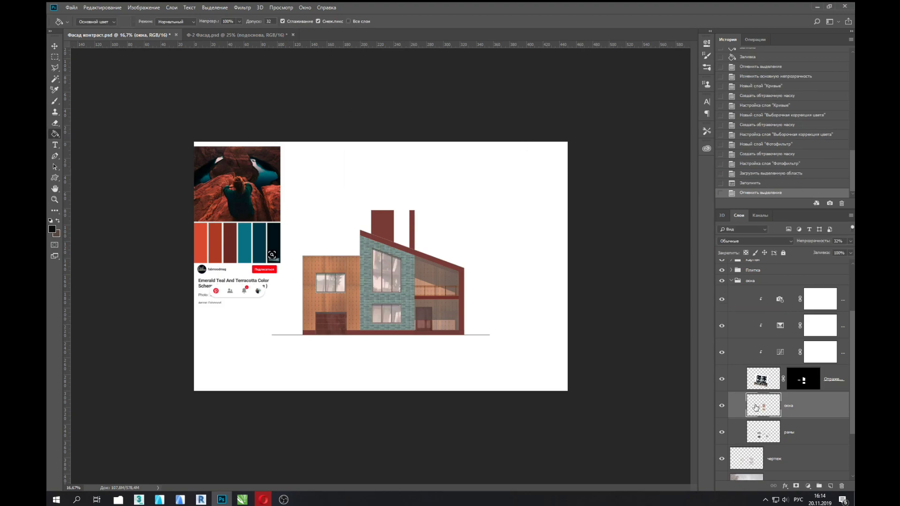
Step back in History to the filled-windows state, then return to the latest state.
drag(842, 252, 843, 252)
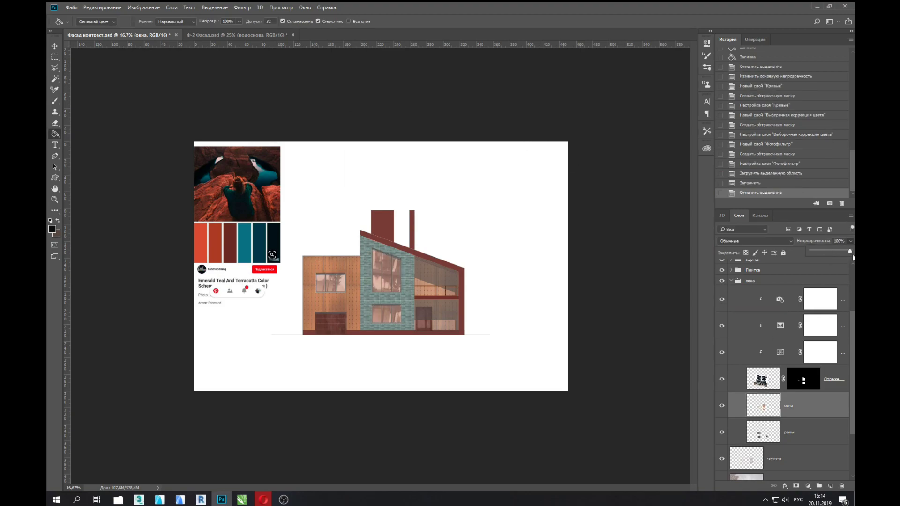
click(762, 171)
key(ctrl+shift+z)
key(ctrl+shift+z)
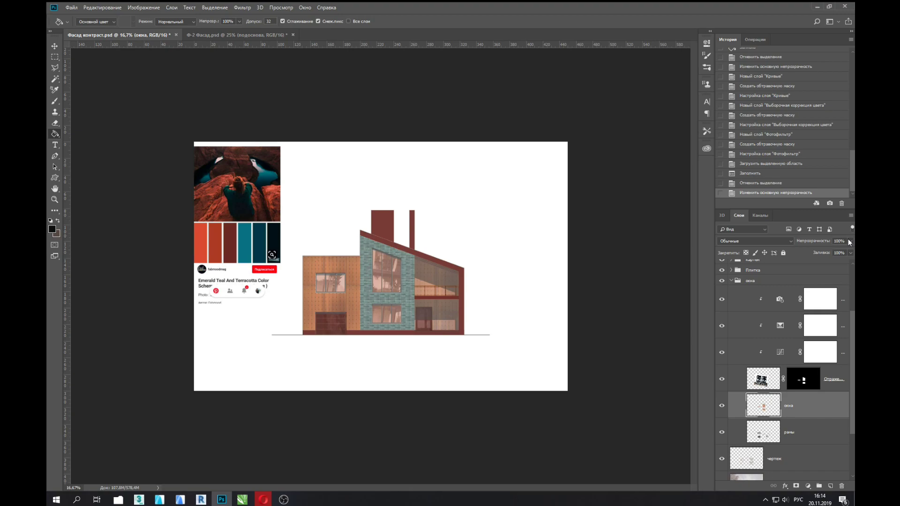
Delete the Selective Color and Photo Filter layers, set окна opacity to 76%, and save.
click(722, 353)
click(727, 329)
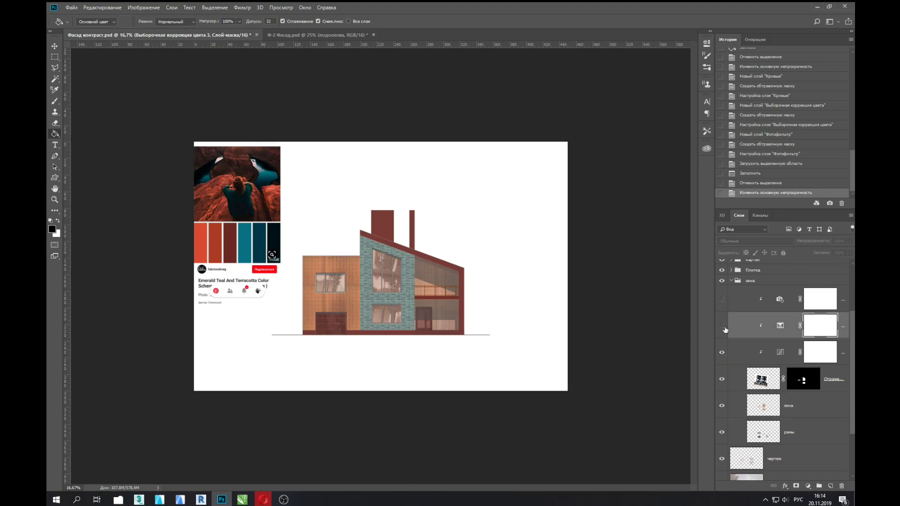
key(Delete)
drag(842, 252, 834, 252)
key(ctrl+s)
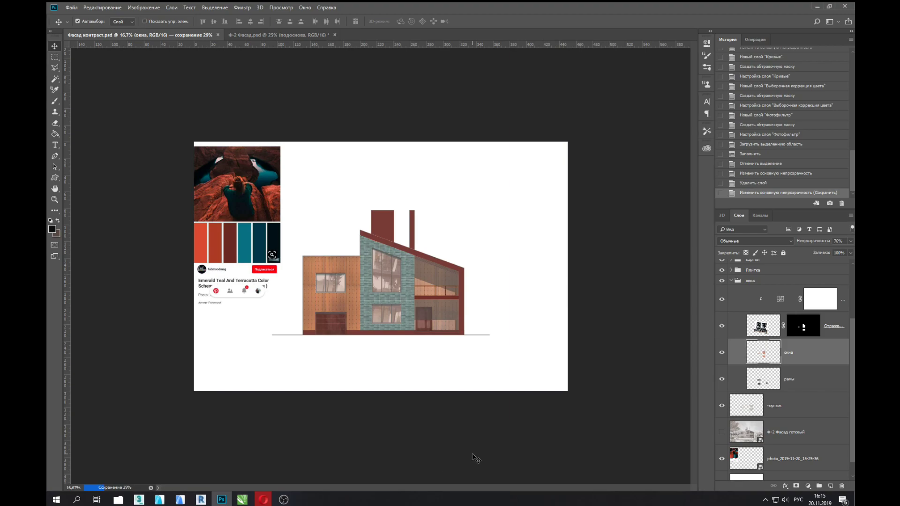